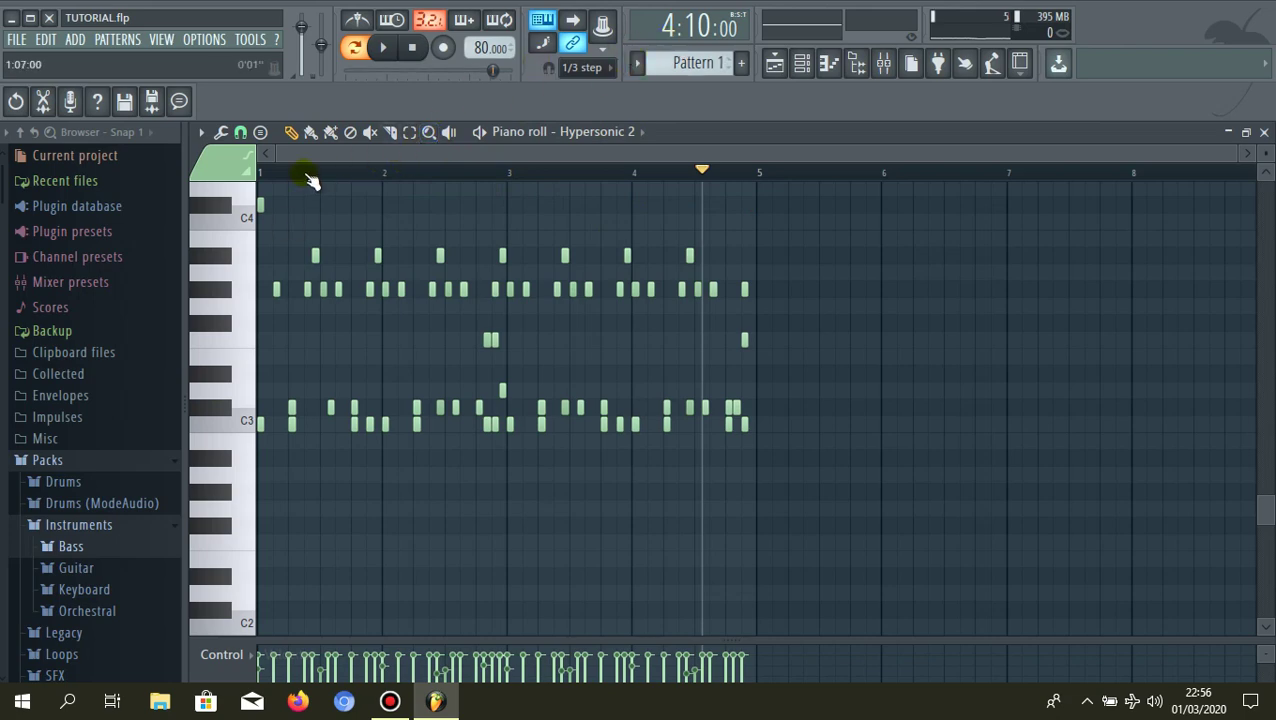
- Play back the drum pattern from the beginning in the piano roll
{"action": "left_click_drag", "start_coordinate": [307, 178], "coordinate": [171, 193]}
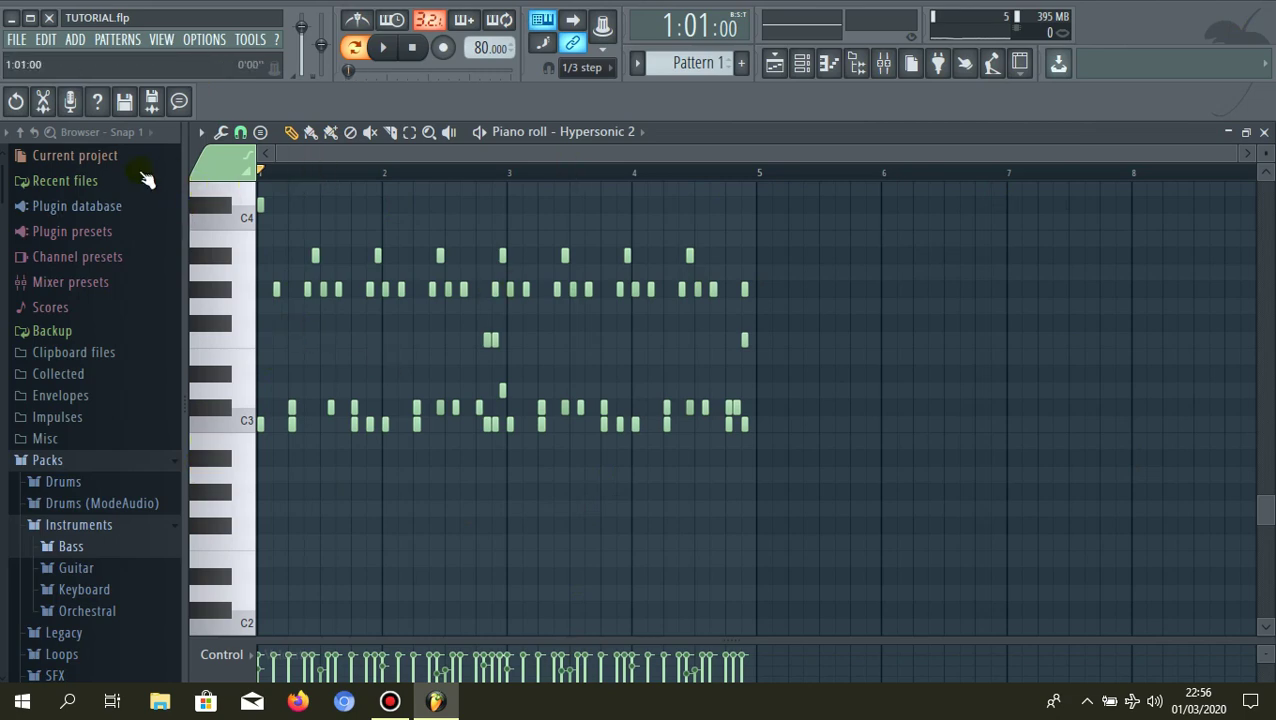
{"action": "key", "text": "space"}
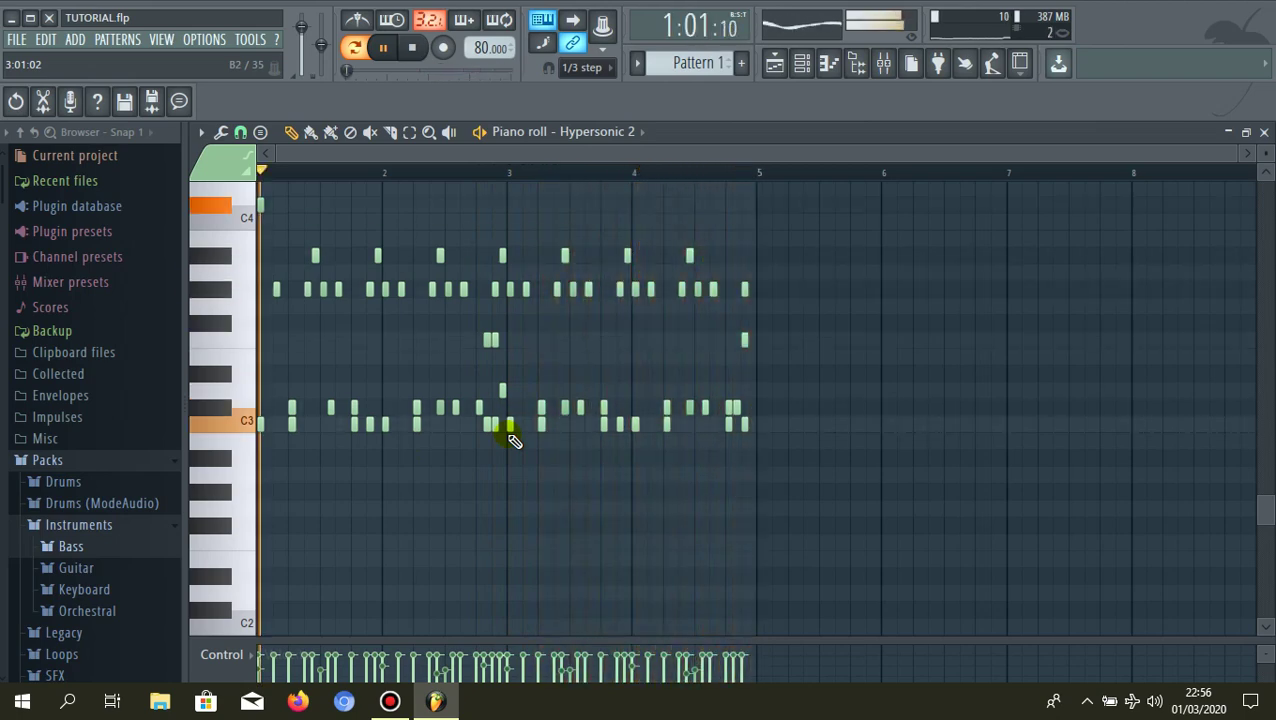
{"action": "key", "text": "space"}
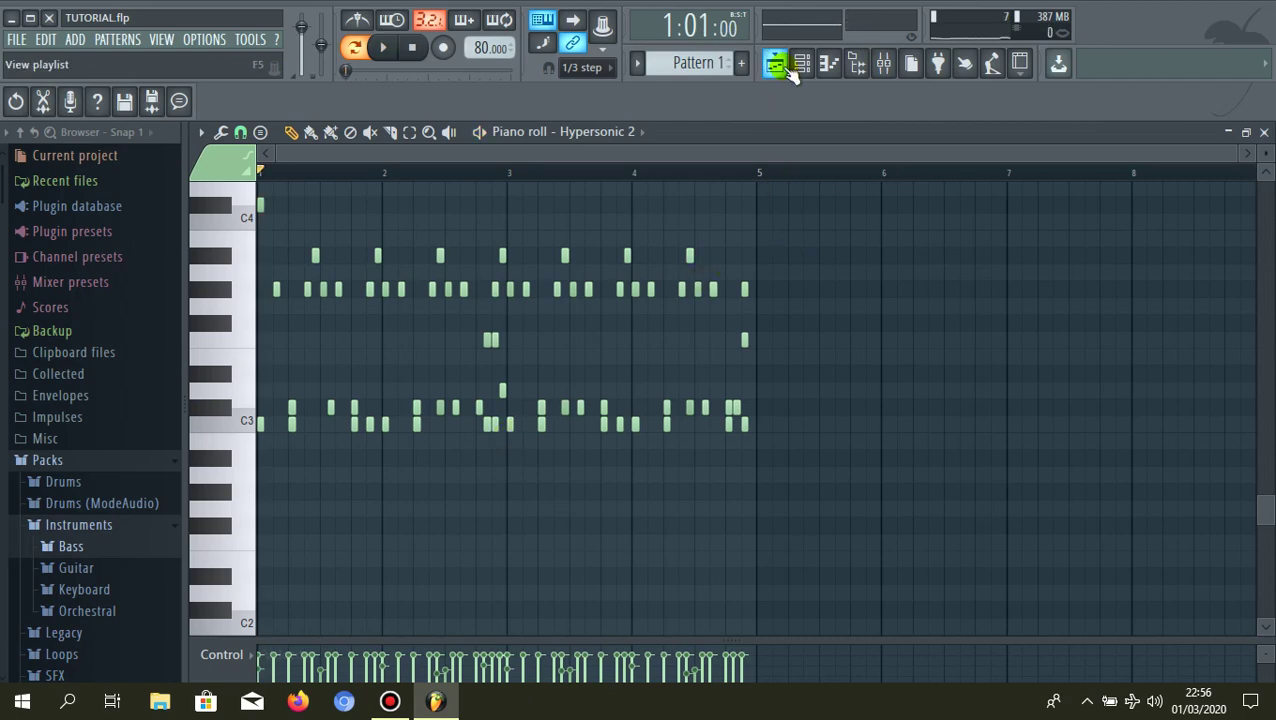
- Rename Pattern 1 as DRUMS and place it at the start of Track 1 in the playlist
{"action": "left_click", "coordinate": [637, 64]}
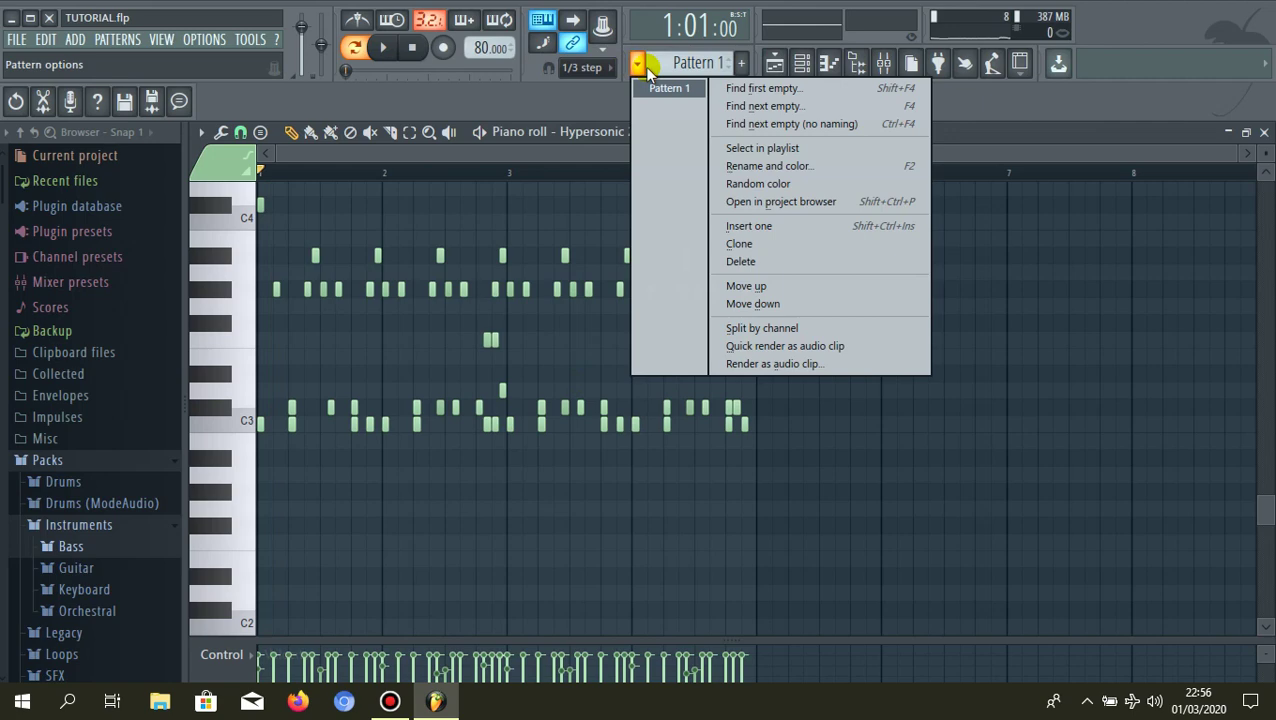
{"action": "left_click", "coordinate": [758, 166]}
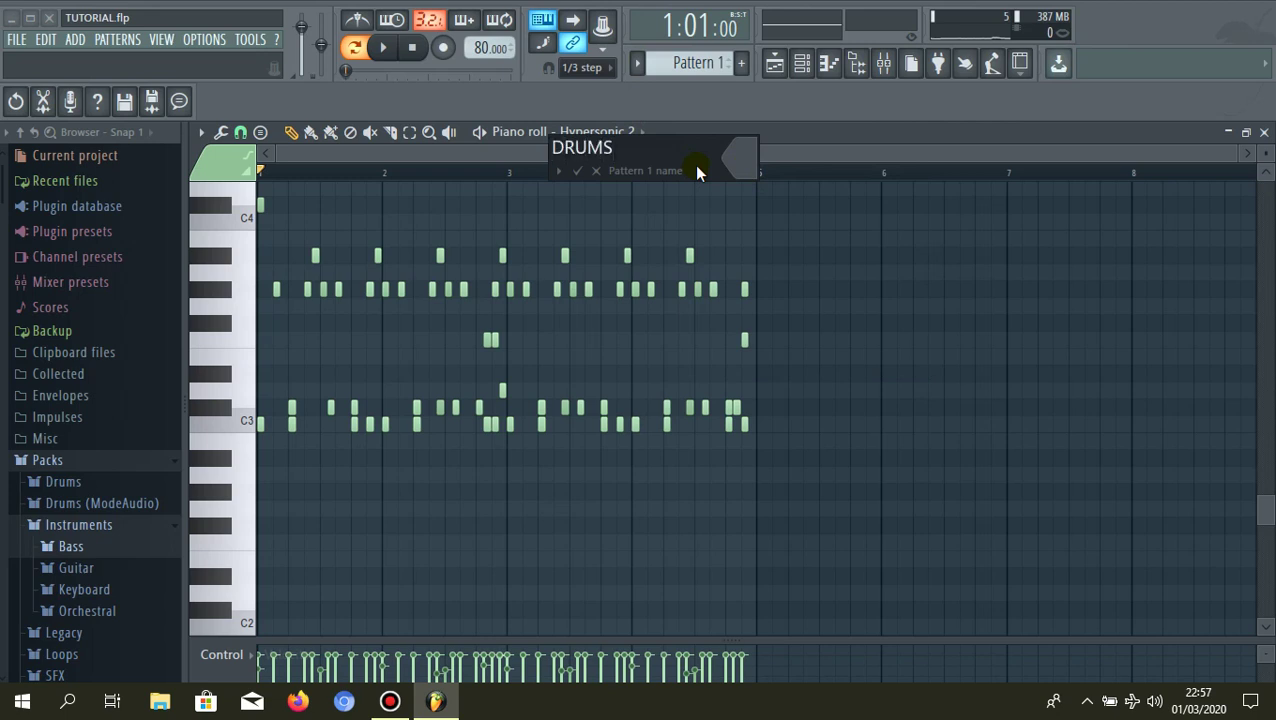
{"action": "key", "text": "Return"}
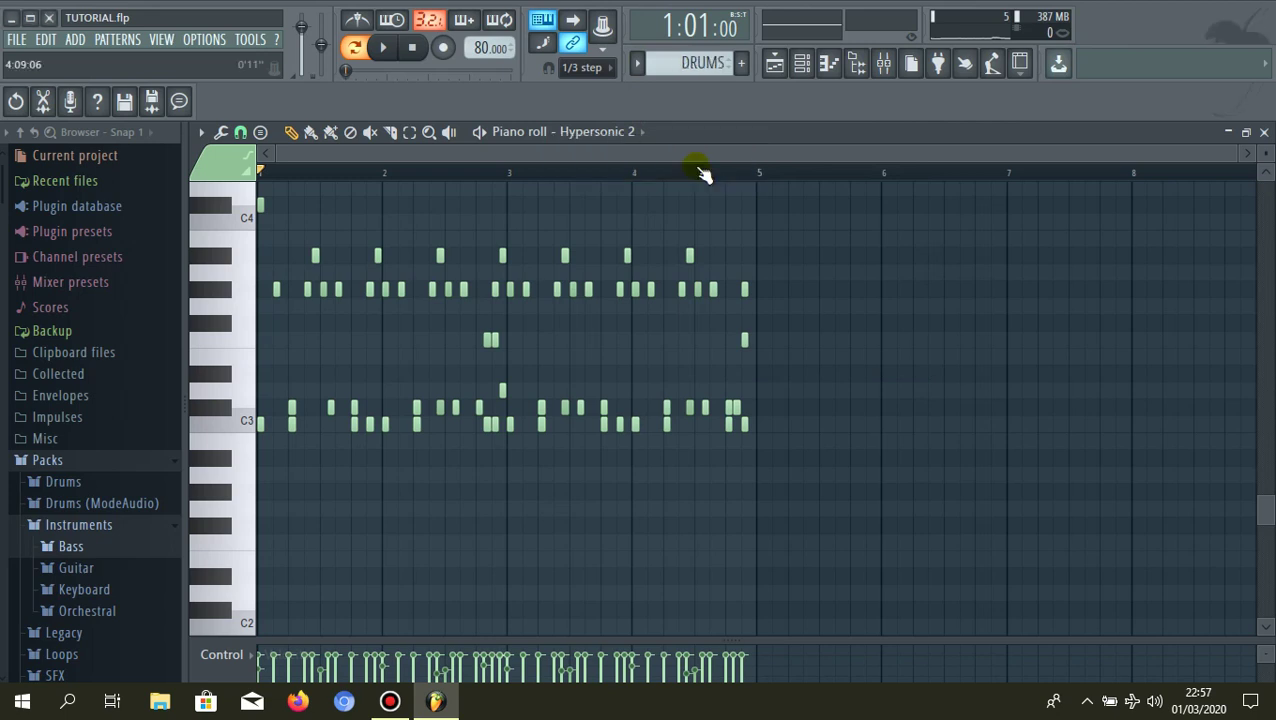
{"action": "left_click", "coordinate": [781, 65]}
{"action": "left_click_drag", "start_coordinate": [260, 212], "coordinate": [362, 205]}
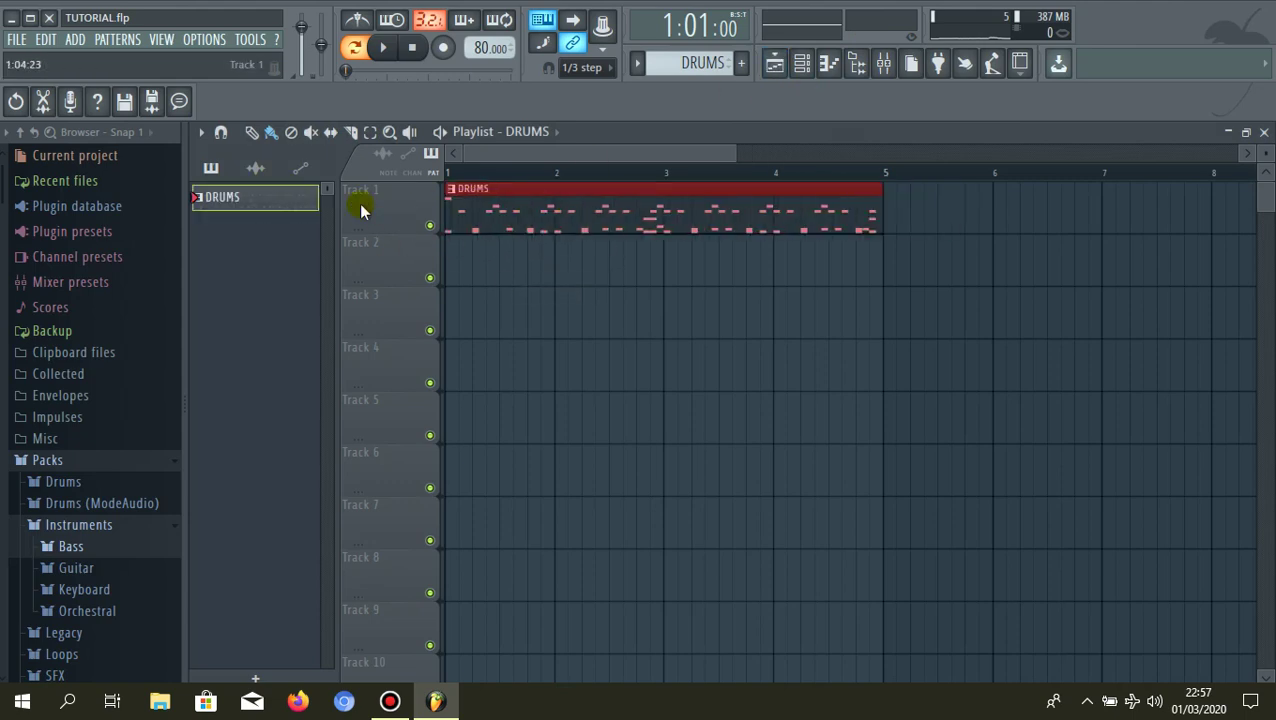
- Create a new pattern named CORD and place it at the start of Track 2 in the playlist
{"action": "left_click", "coordinate": [741, 64]}
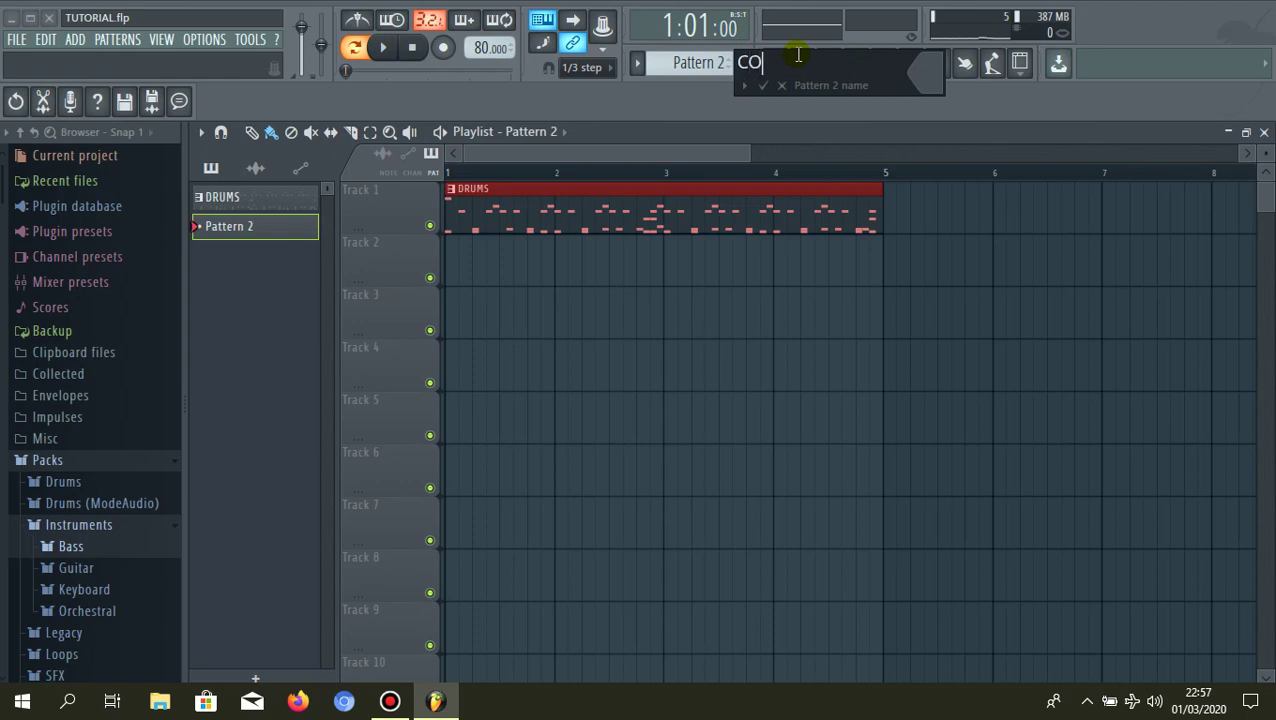
{"action": "key", "text": "Return"}
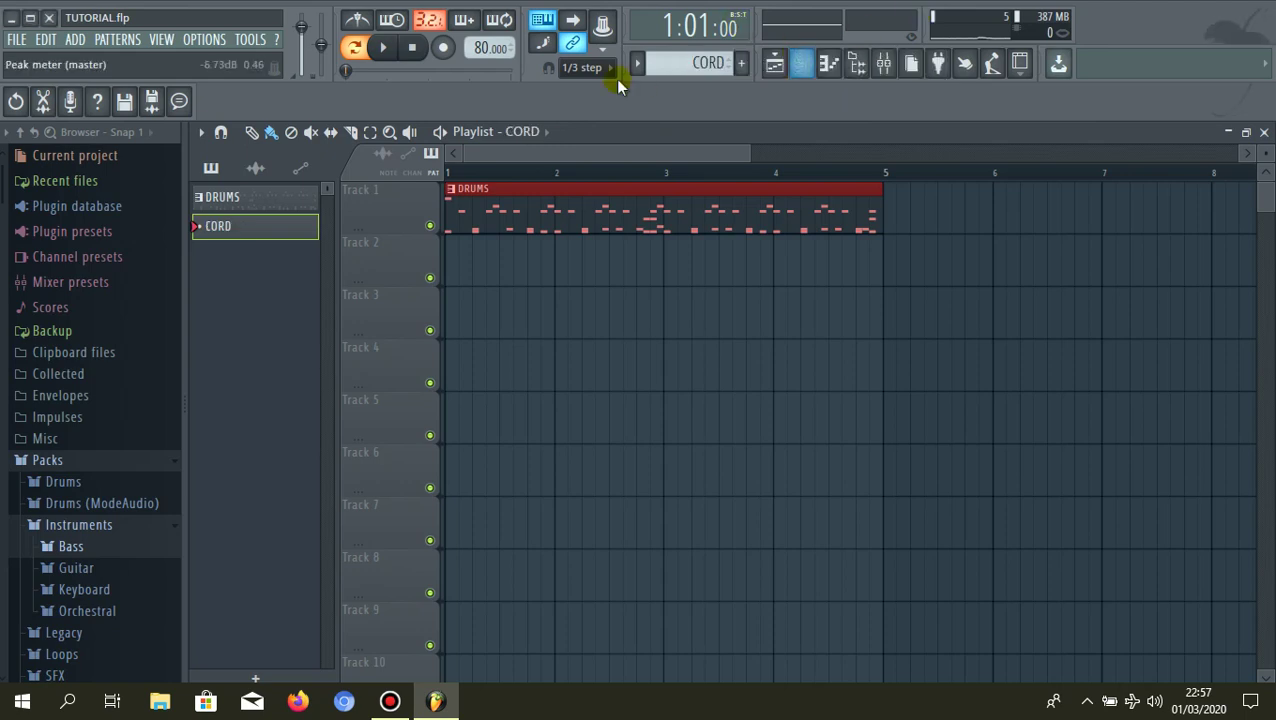
{"action": "left_click_drag", "start_coordinate": [245, 235], "coordinate": [433, 248]}
- Extend the CORD clip on Track 2 to bar 5 so it ends level with the DRUMS clip
{"action": "left_click_drag", "start_coordinate": [563, 251], "coordinate": [813, 249]}
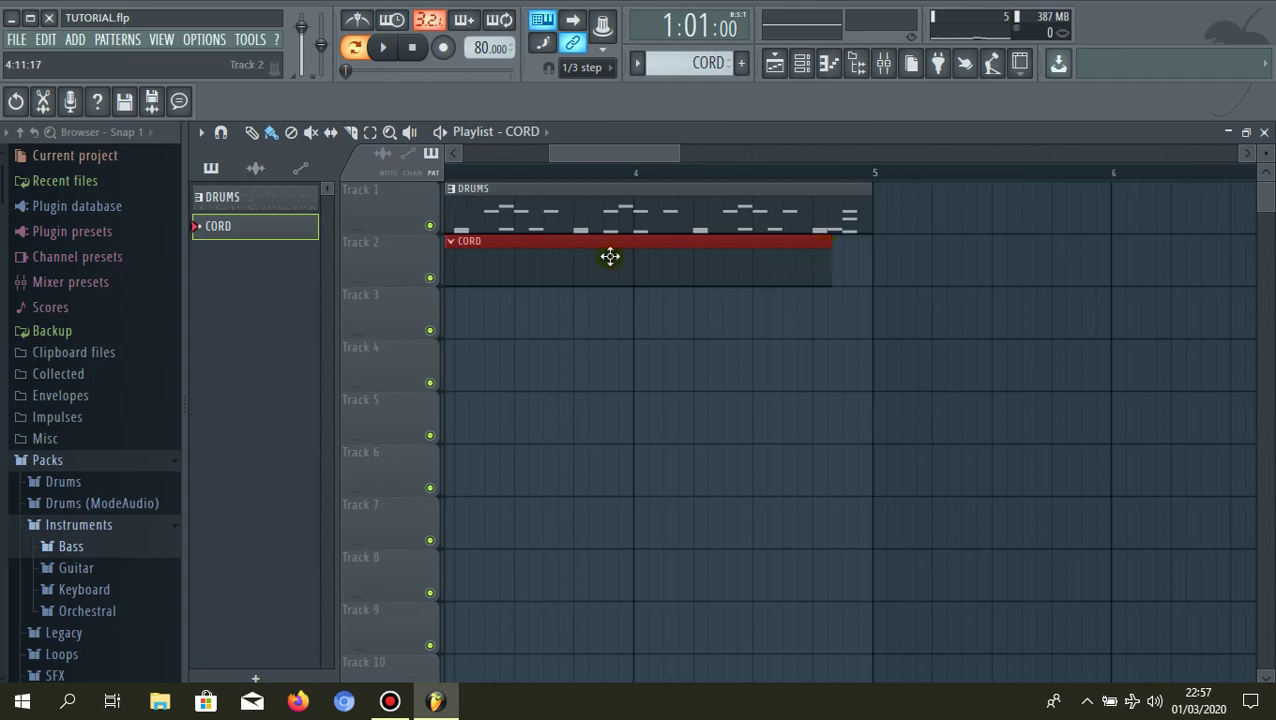
{"action": "scroll", "coordinate": [853, 272], "scroll_direction": "up", "scroll_amount": 2}
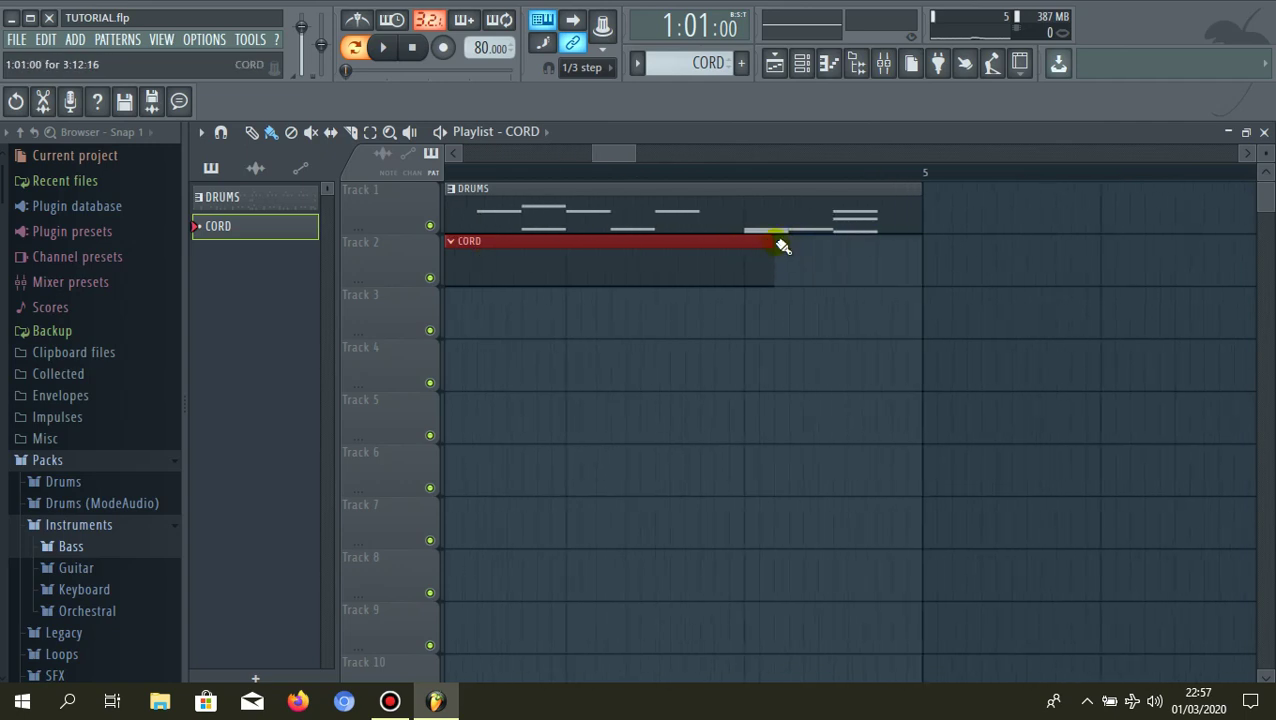
{"action": "left_click_drag", "start_coordinate": [776, 247], "coordinate": [923, 268]}
{"action": "scroll", "coordinate": [683, 253], "scroll_direction": "down", "scroll_amount": 5}
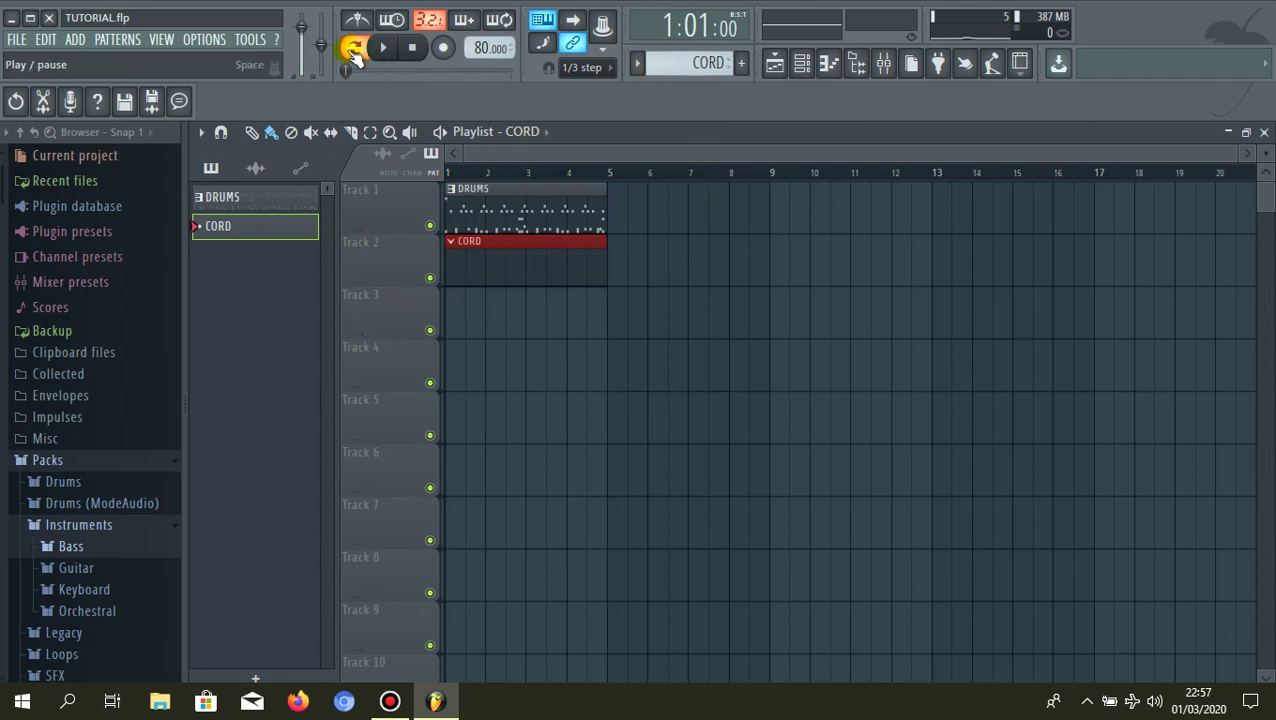
- Switch playback from pattern to song mode and briefly play the arrangement from the start
{"action": "left_click", "coordinate": [353, 50]}
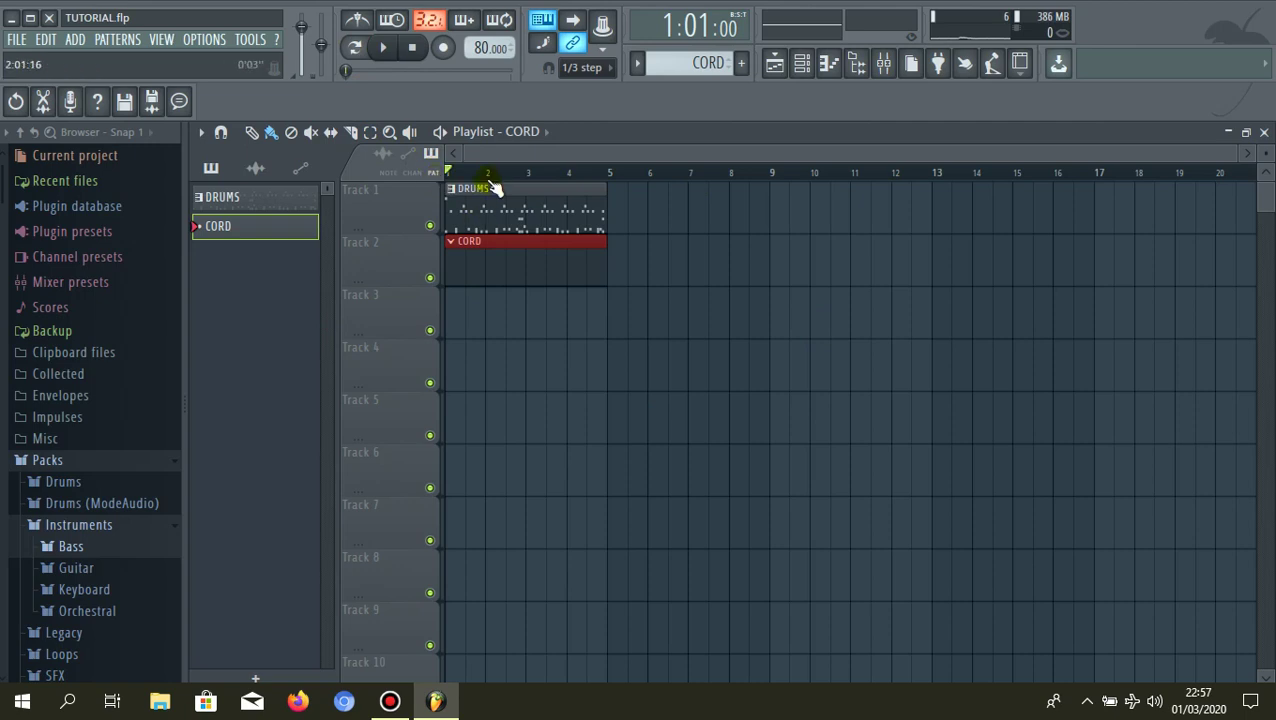
{"action": "key", "text": "space"}
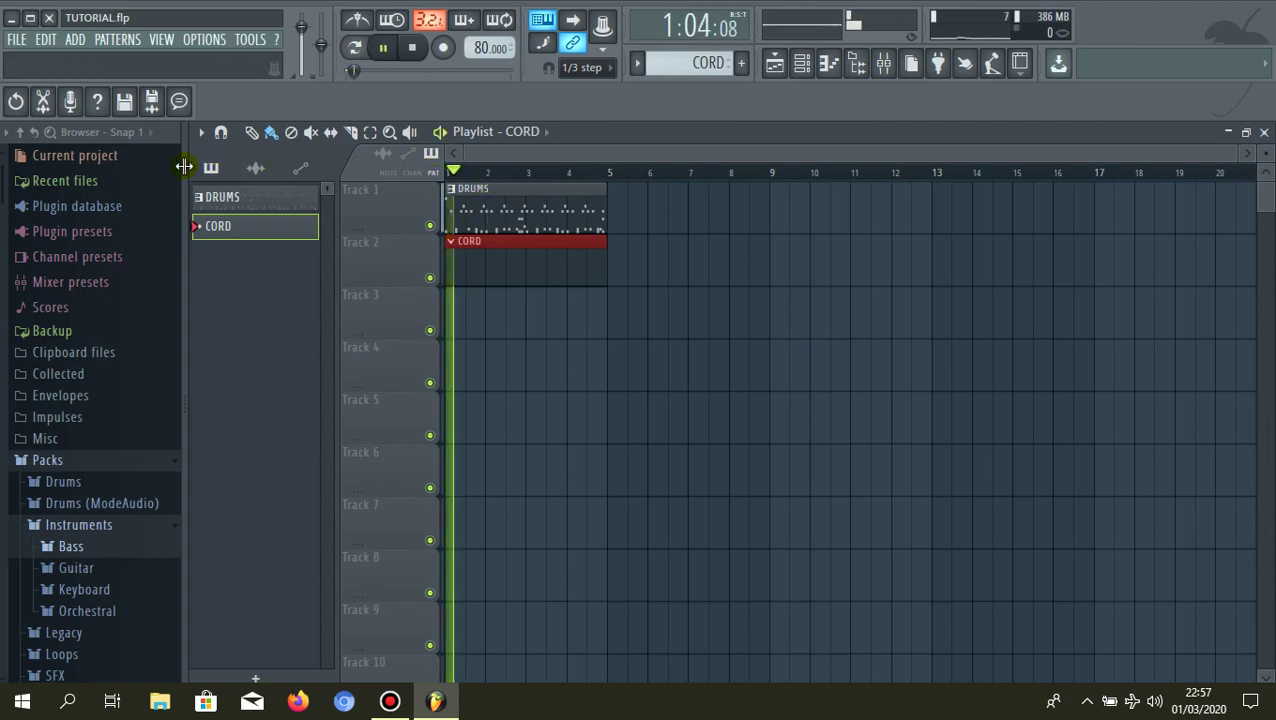
{"action": "key", "text": "space"}
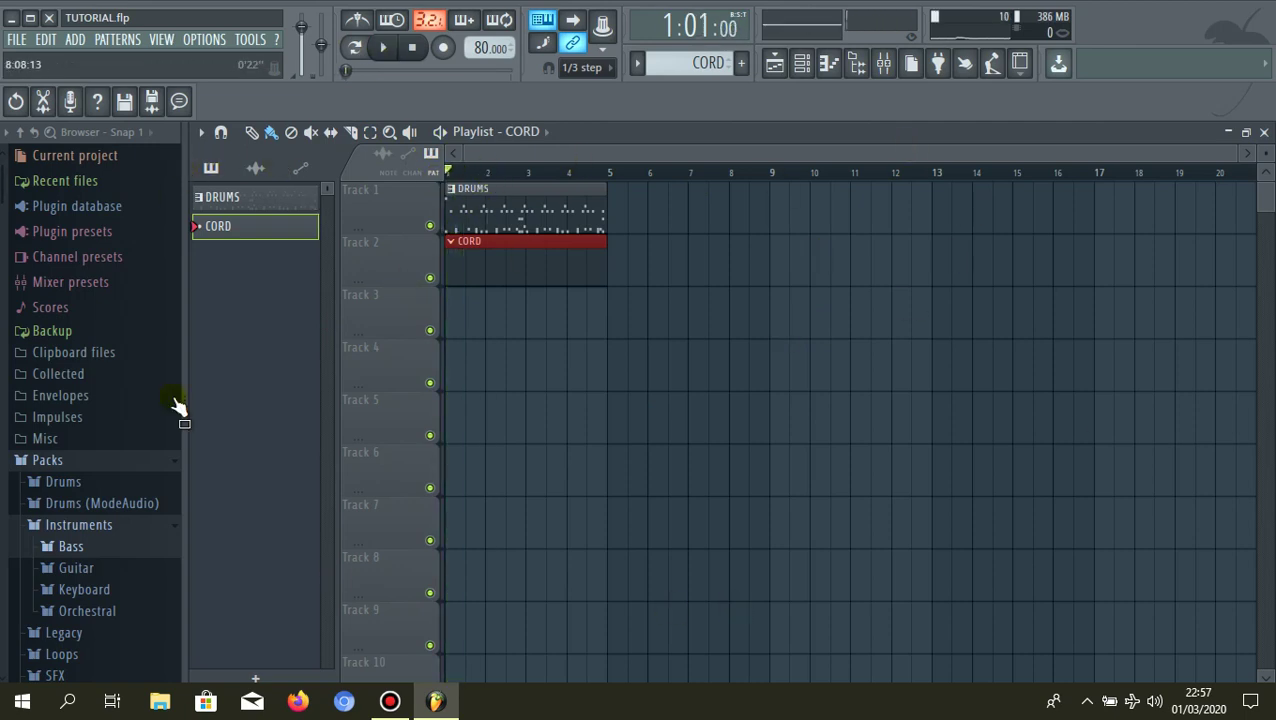
- Show the channel rack for the CORD pattern and open the Hypersonic 2 instrument
{"action": "left_click", "coordinate": [307, 236]}
{"action": "double_click", "coordinate": [543, 264]}
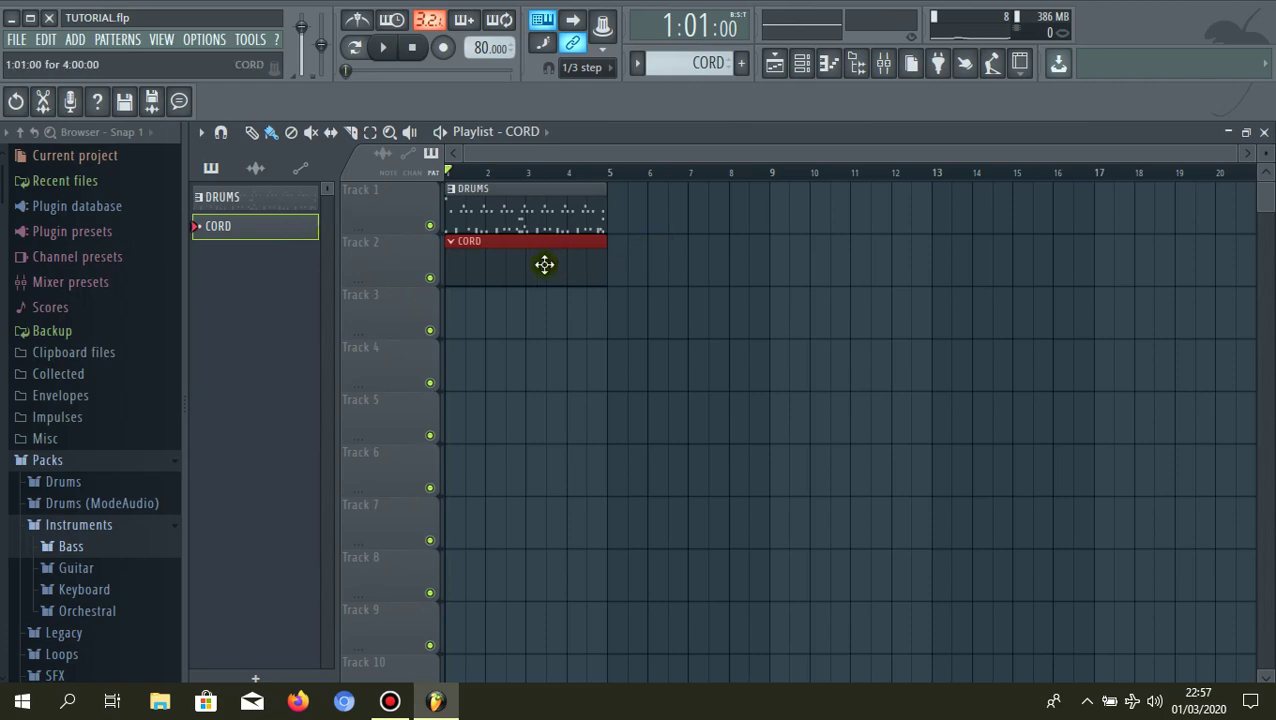
{"action": "left_click", "coordinate": [300, 189]}
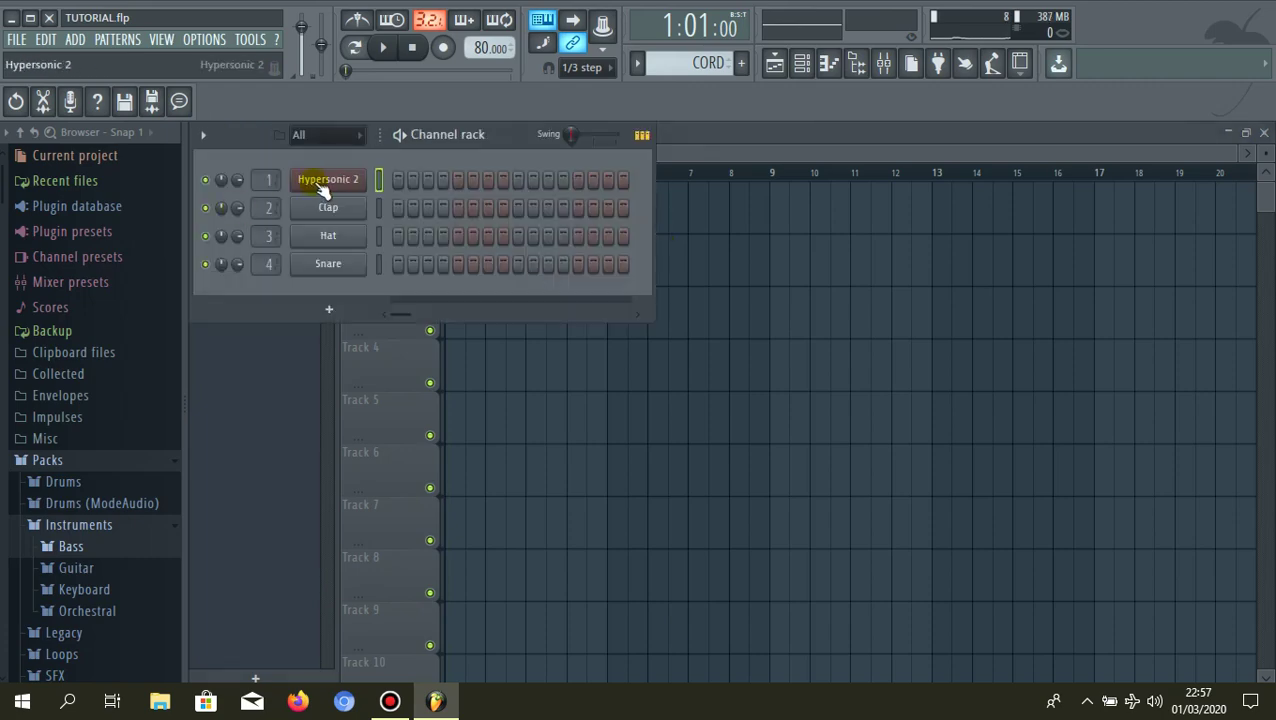
{"action": "left_click", "coordinate": [322, 190]}
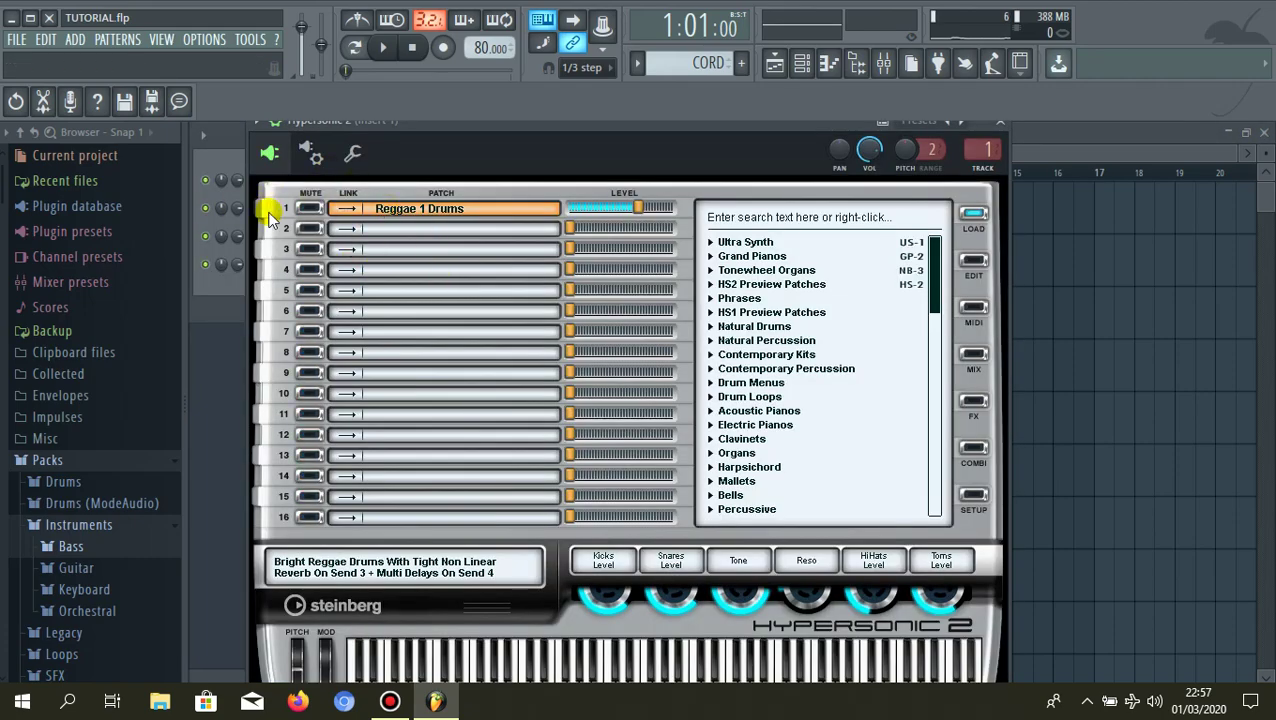
- Load the Tremolo Strat 2 XXL patch from Electric Guitars Clean into part 2 of Hypersonic 2
{"action": "left_click", "coordinate": [398, 227]}
{"action": "scroll", "coordinate": [790, 425], "scroll_direction": "down", "scroll_amount": 2}
{"action": "scroll", "coordinate": [790, 425], "scroll_direction": "down", "scroll_amount": 2}
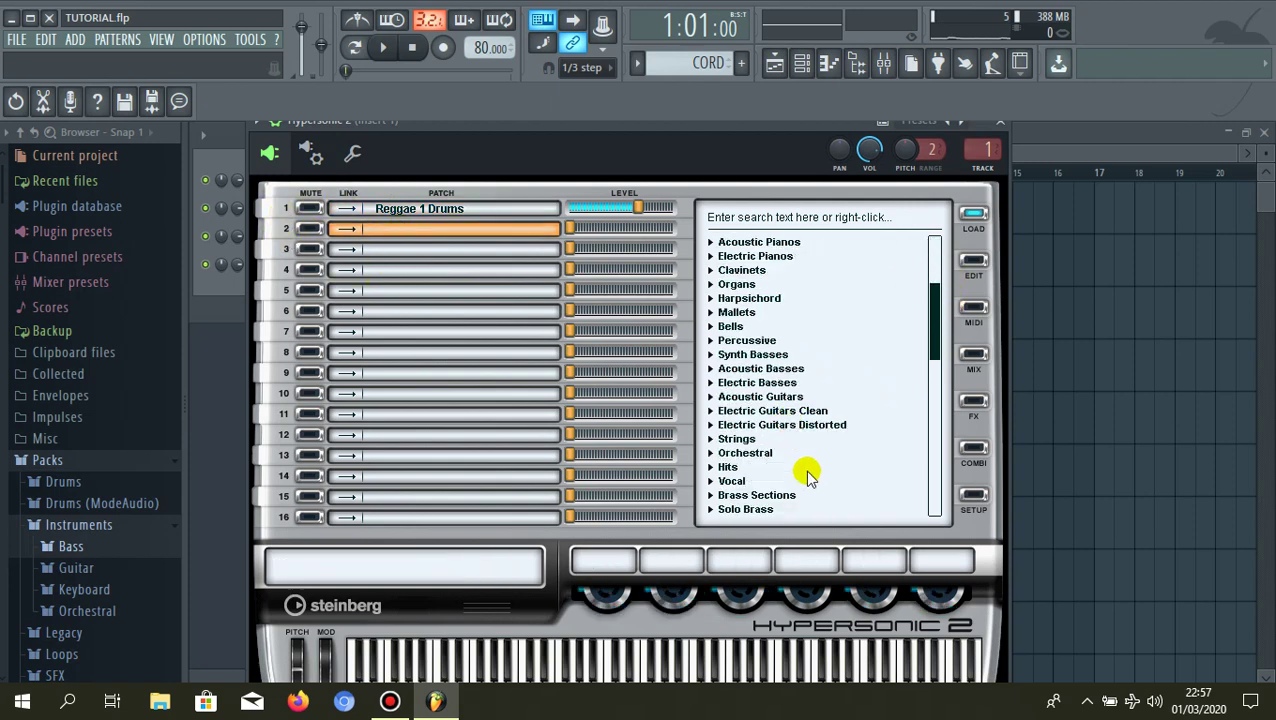
{"action": "double_click", "coordinate": [745, 412]}
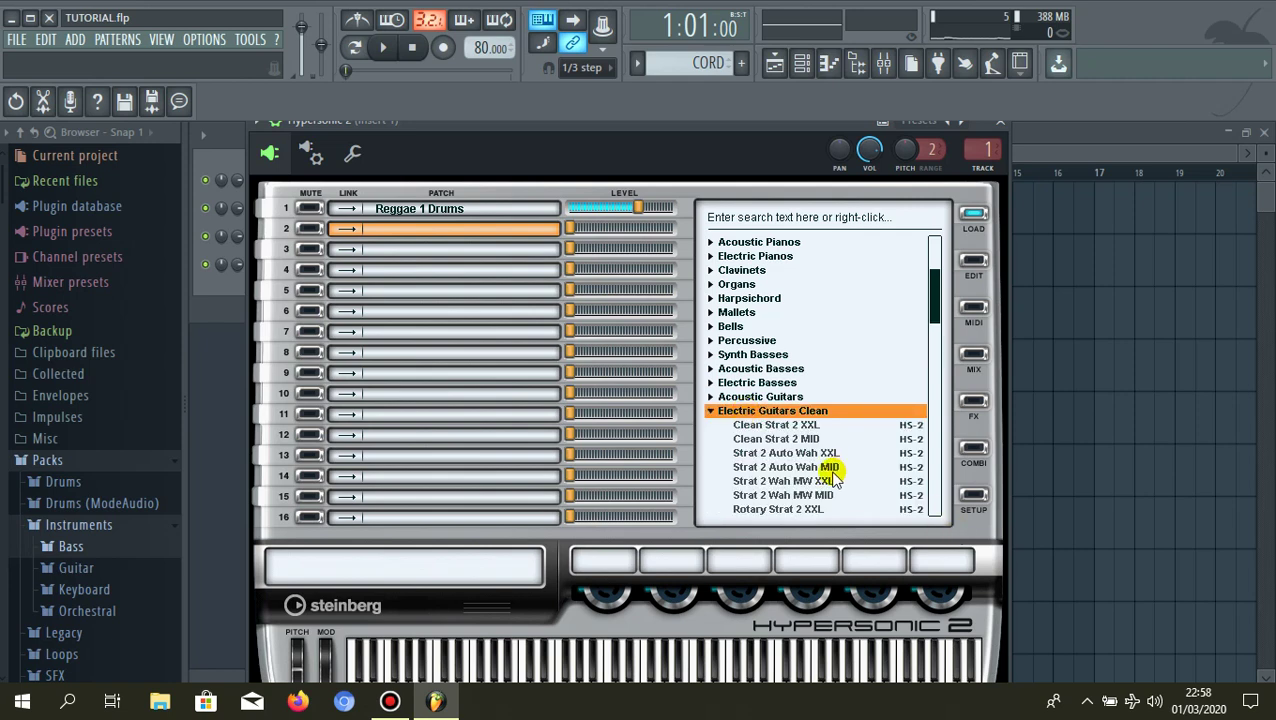
{"action": "scroll", "coordinate": [795, 485], "scroll_direction": "down", "scroll_amount": 2}
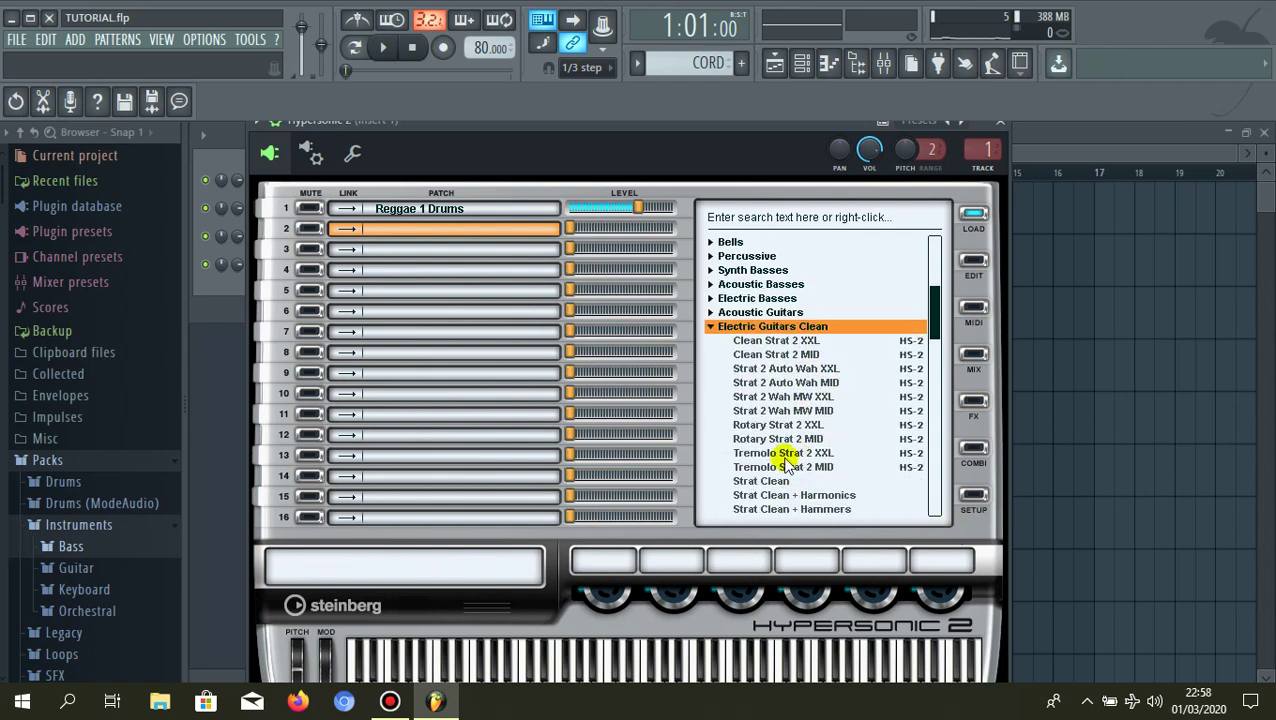
{"action": "left_click", "coordinate": [772, 453]}
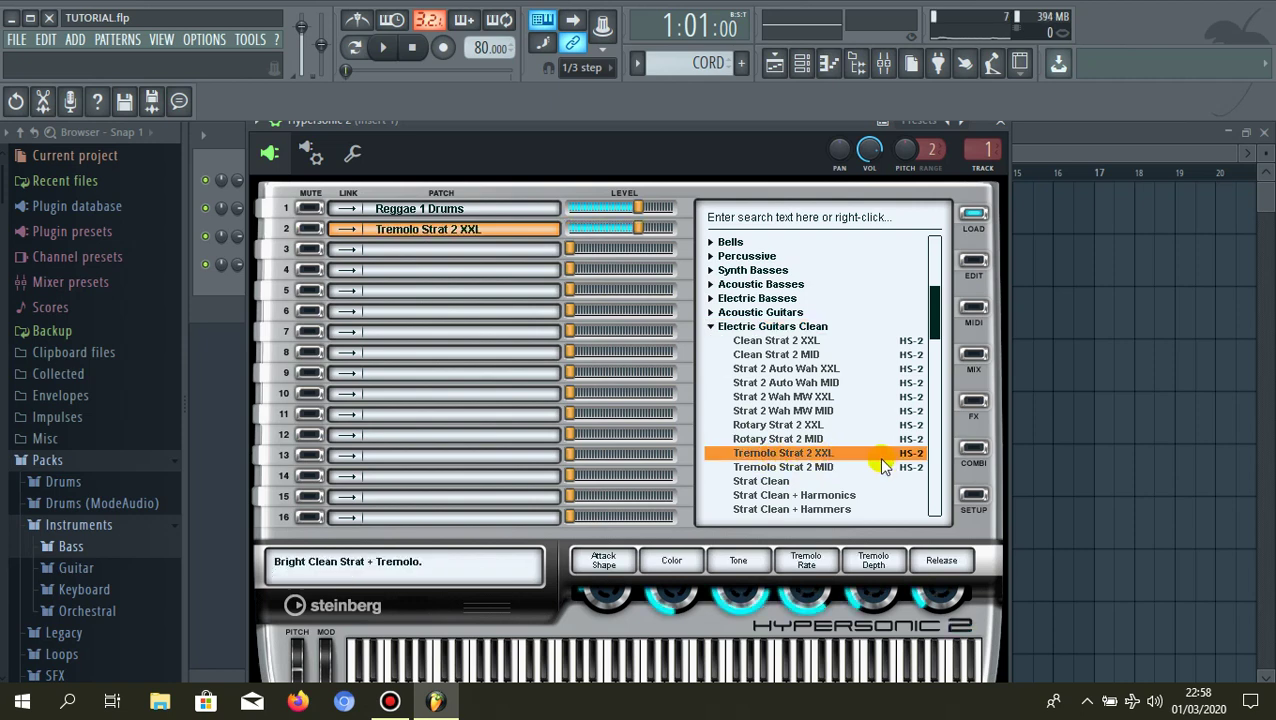
- Link part 3 to channel 2 and load the Strat Wah patch into it
{"action": "left_click", "coordinate": [396, 250]}
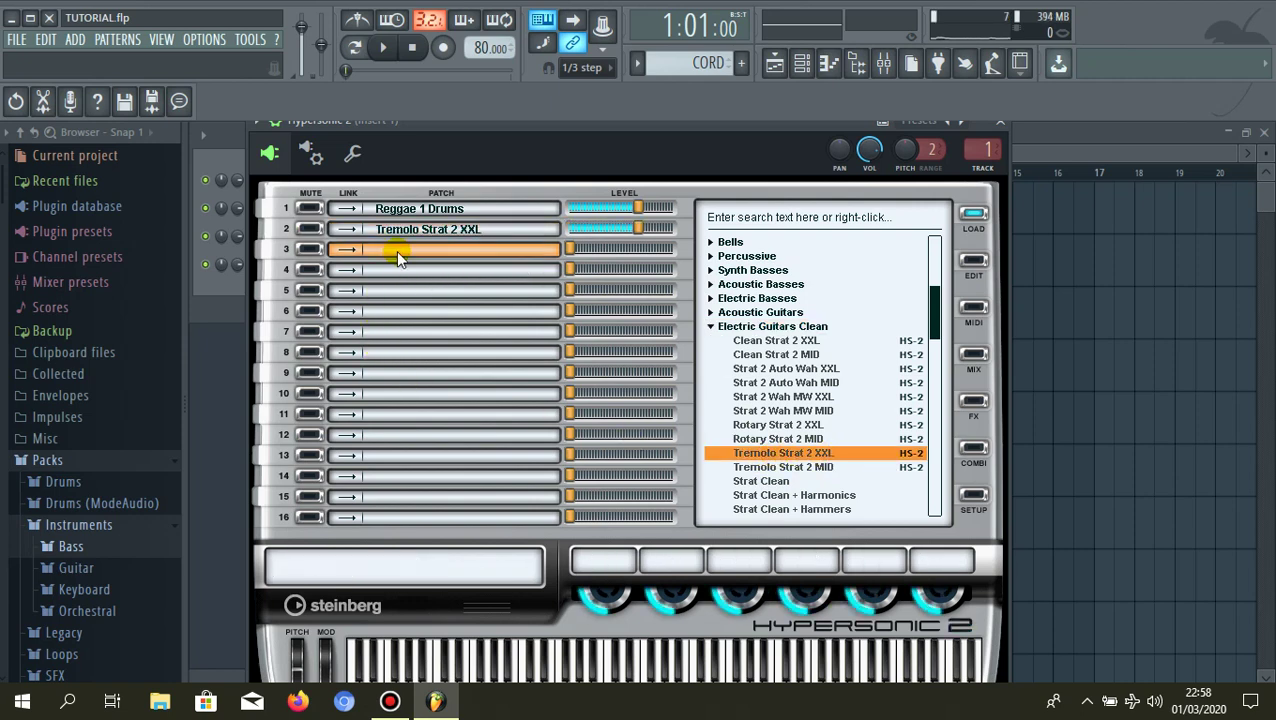
{"action": "left_click", "coordinate": [343, 250]}
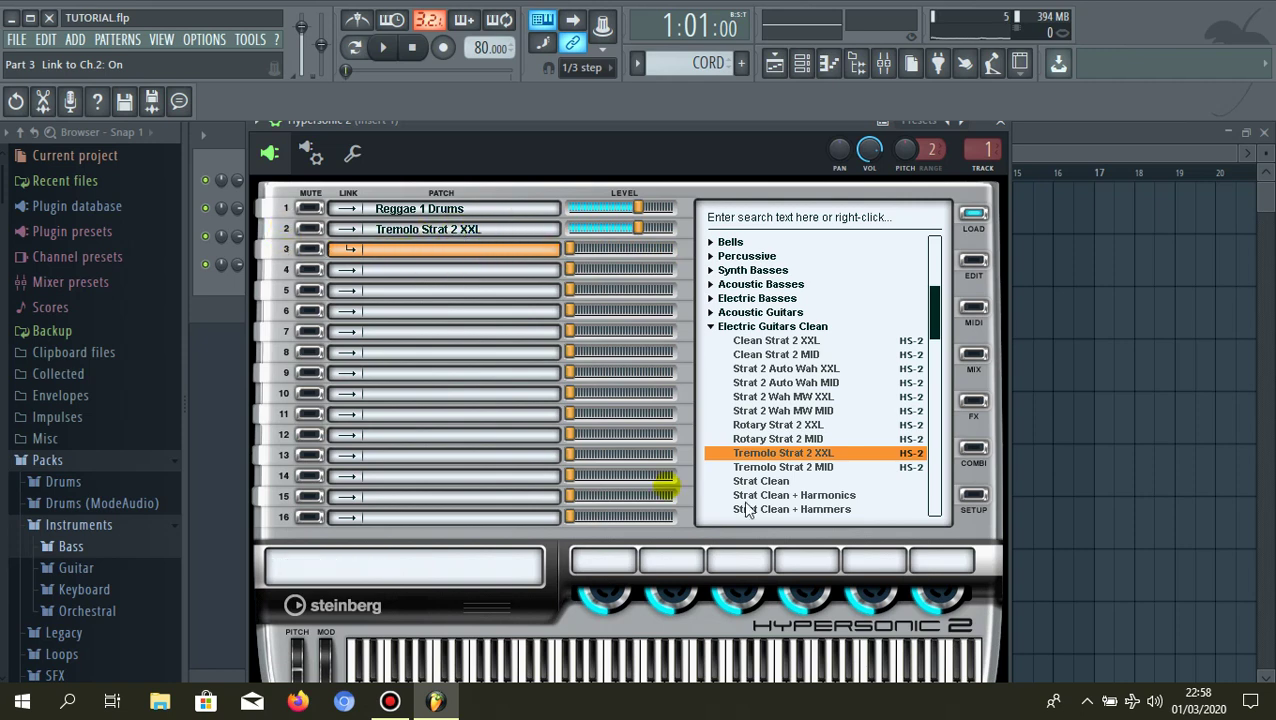
{"action": "scroll", "coordinate": [790, 478], "scroll_direction": "down", "scroll_amount": 2}
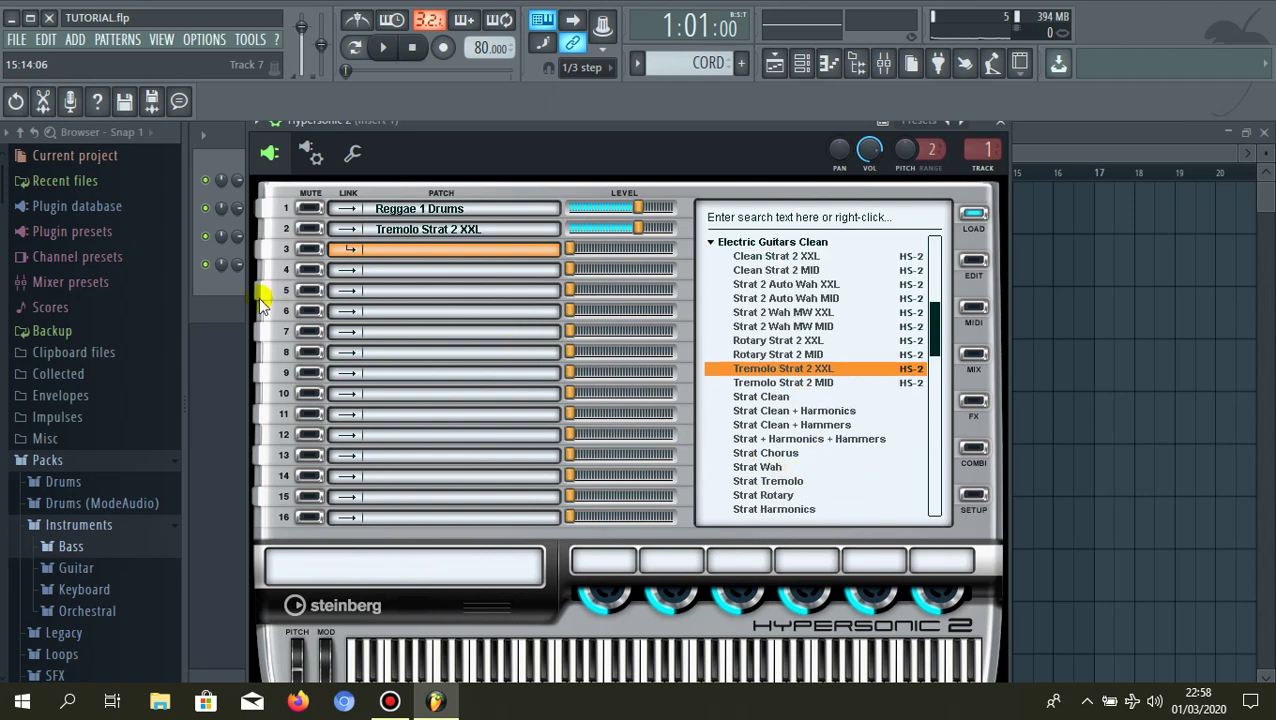
{"action": "left_click", "coordinate": [767, 468]}
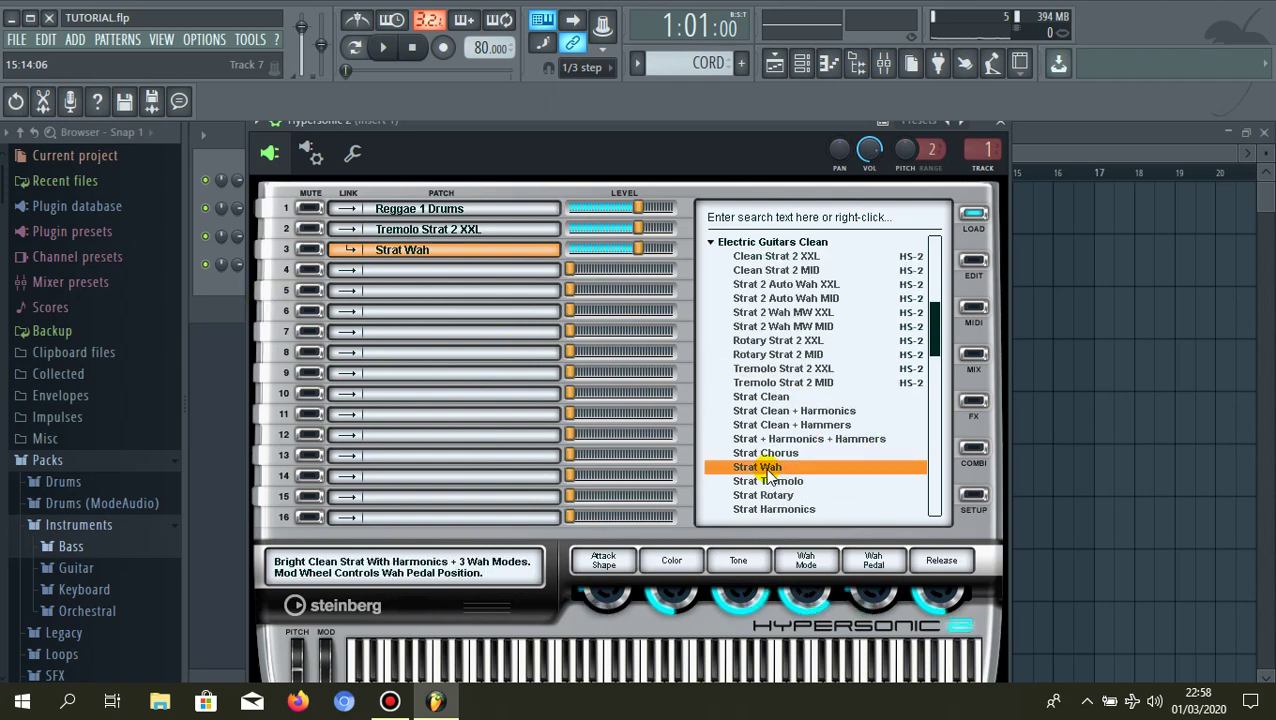
{"action": "left_click", "coordinate": [798, 607]}
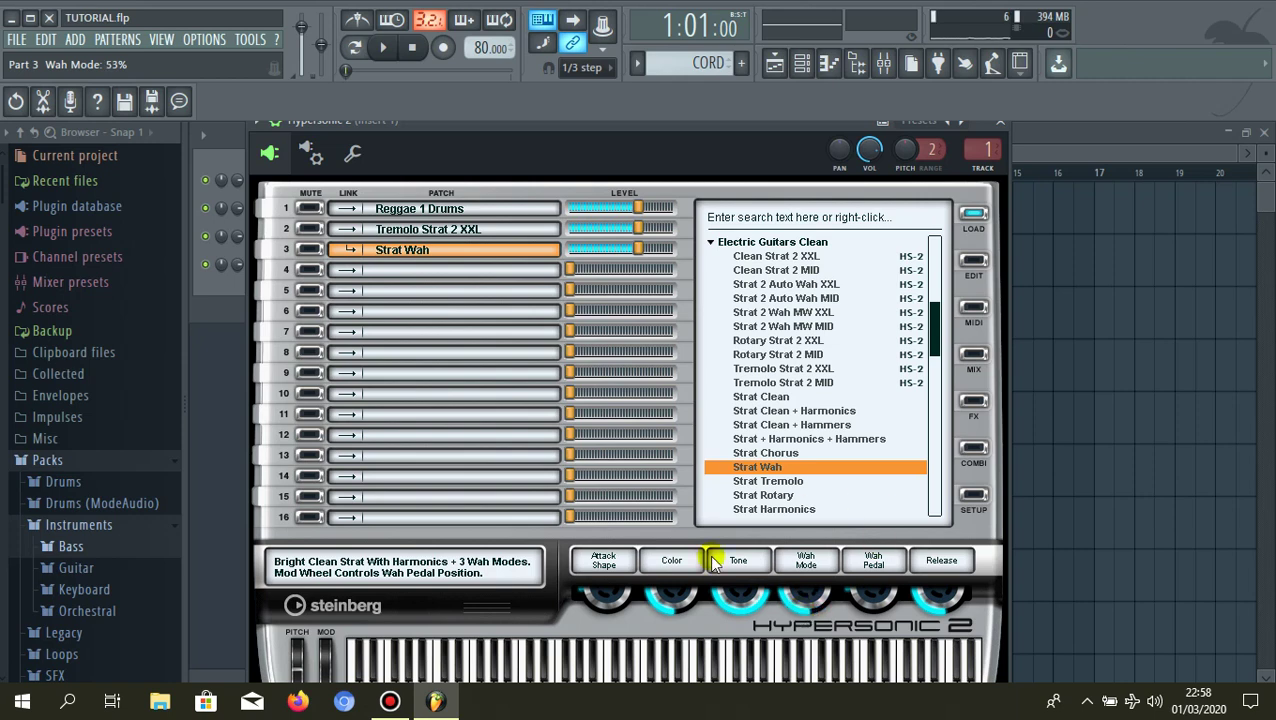
- Check the MIDI input and output ports in the Hypersonic 2 wrapper settings and close the plugin
{"action": "left_click", "coordinate": [310, 151]}
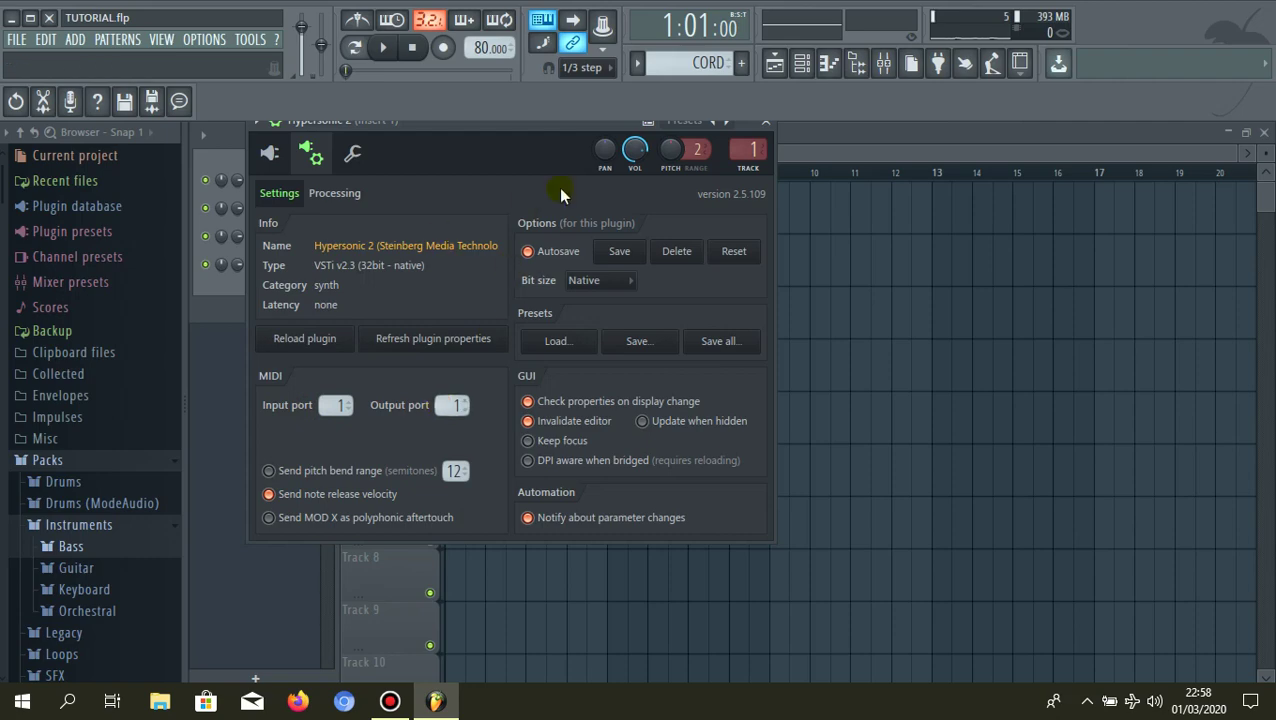
{"action": "left_click", "coordinate": [270, 153]}
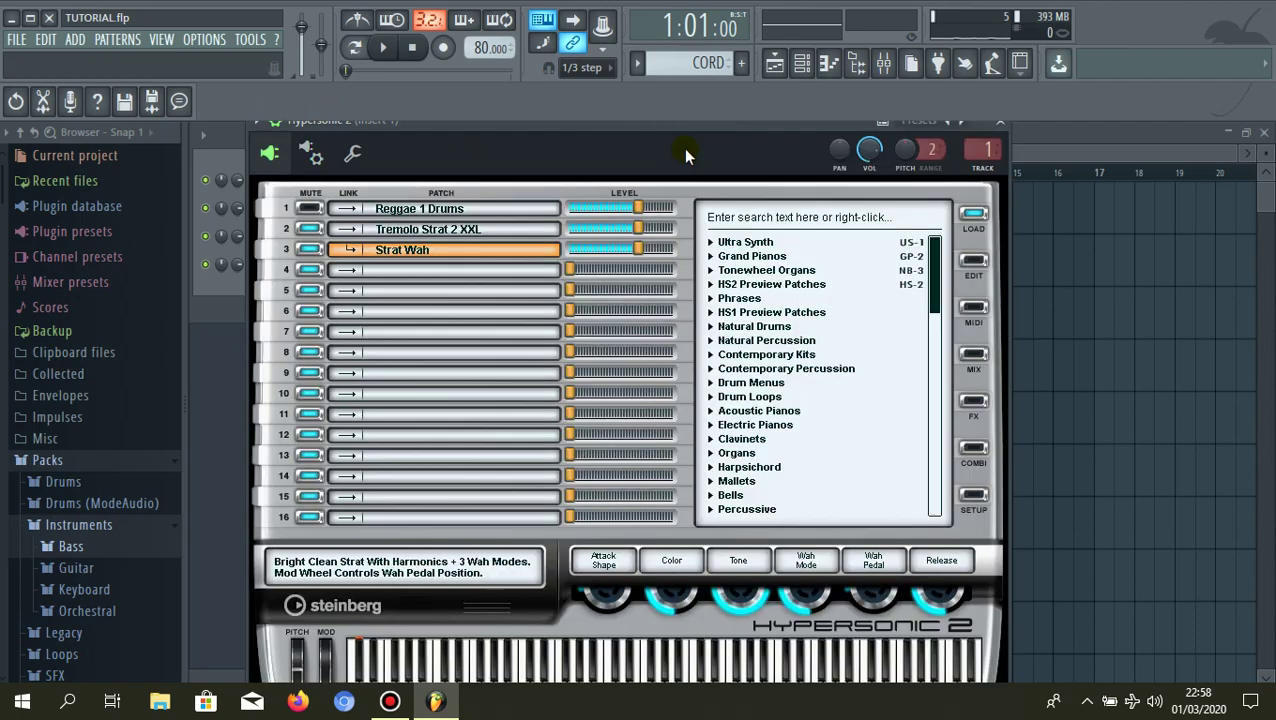
{"action": "left_click", "coordinate": [1003, 125]}
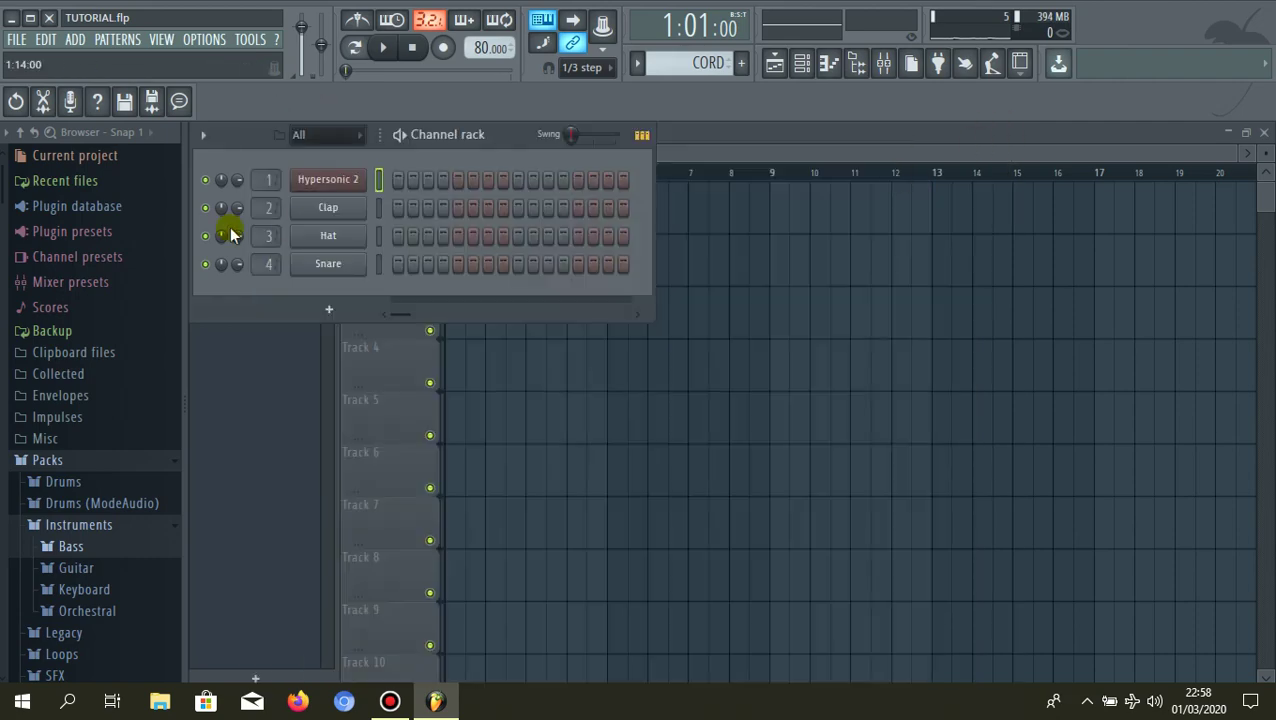
- Replace the Clap channel in the channel rack with MIDI Out
{"action": "right_click", "coordinate": [330, 212]}
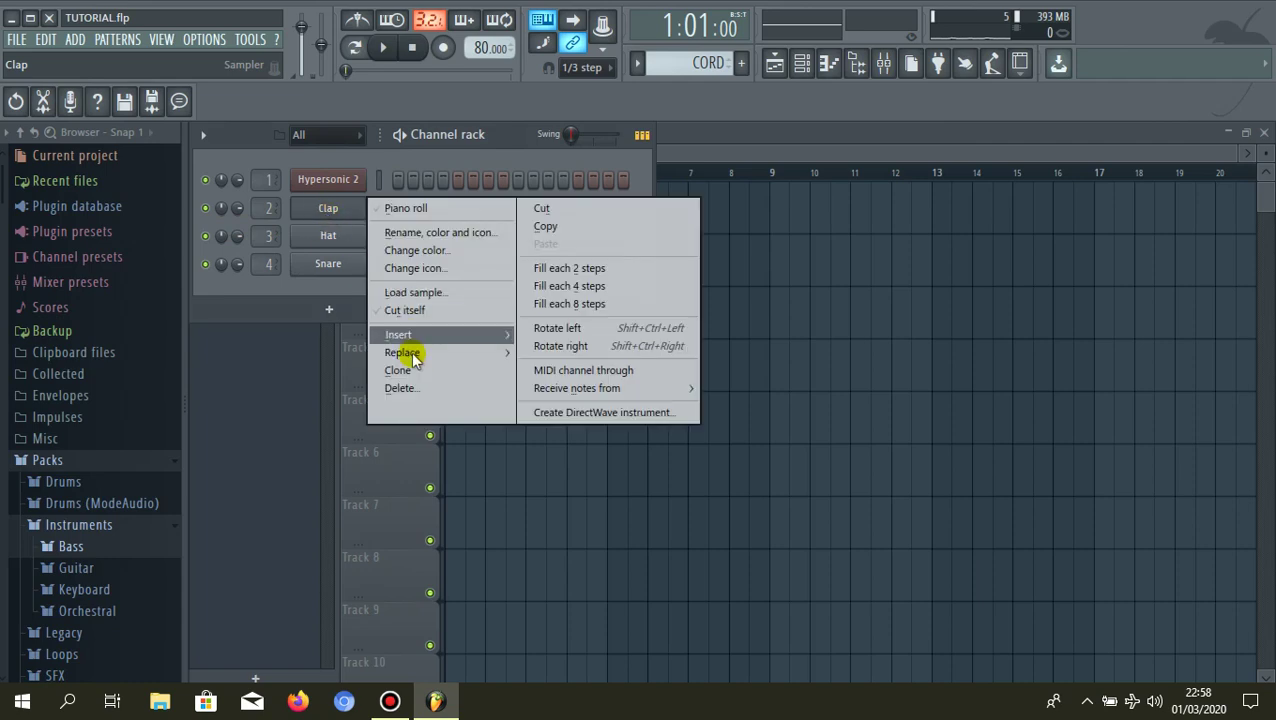
{"action": "mouse_move", "coordinate": [410, 354]}
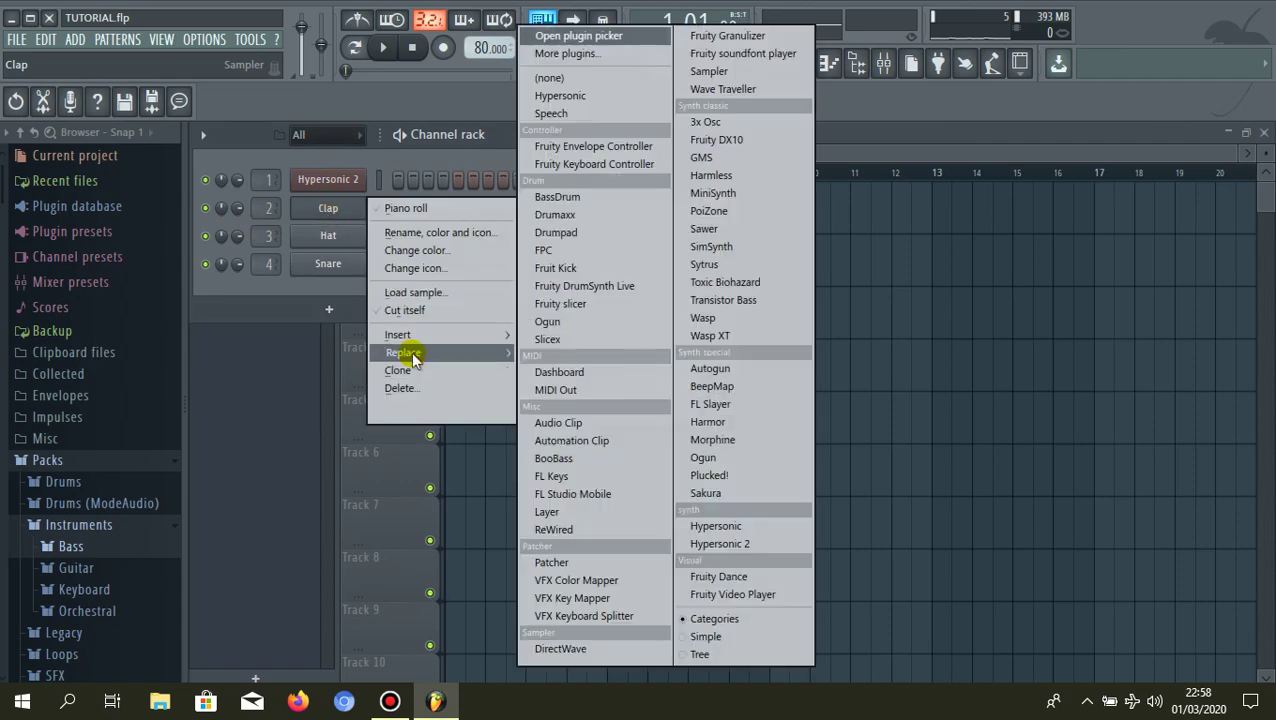
{"action": "left_click", "coordinate": [557, 391]}
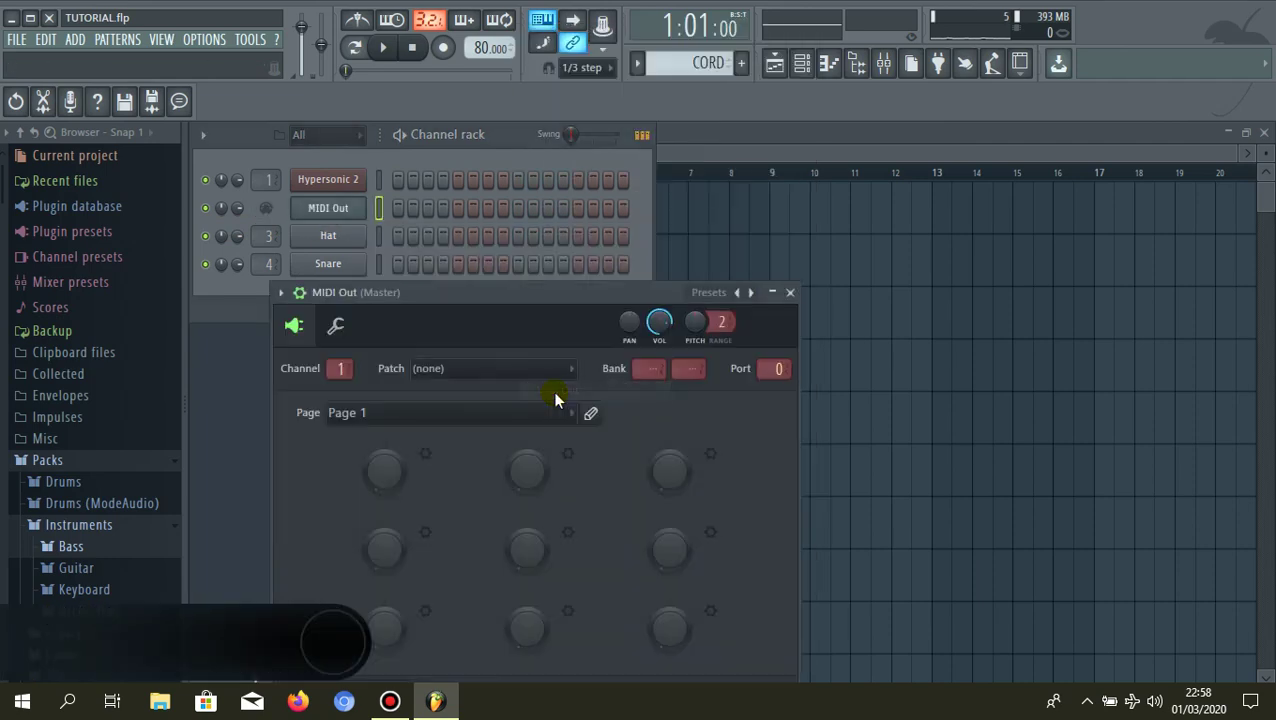
- Check the guitar patch's part number in Hypersonic 2 and set the MIDI Out channel number to 2
{"action": "left_click", "coordinate": [338, 181]}
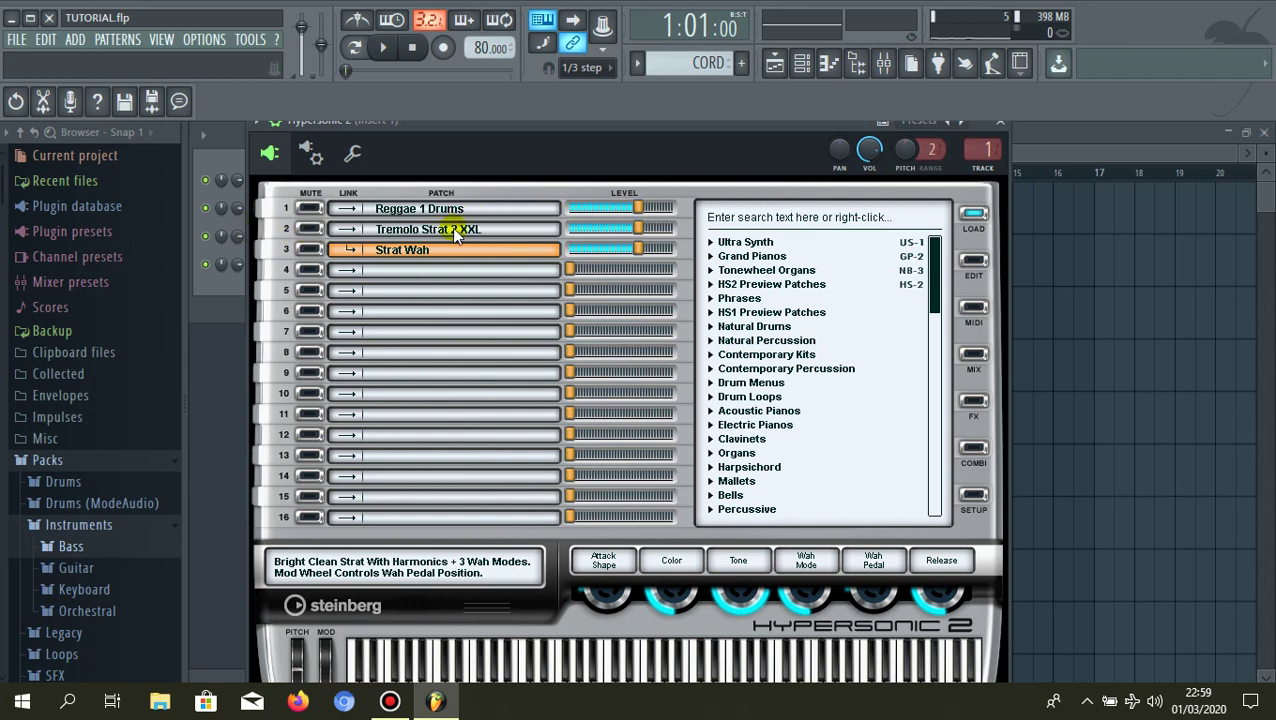
{"action": "left_click", "coordinate": [1003, 124]}
{"action": "left_click", "coordinate": [329, 211]}
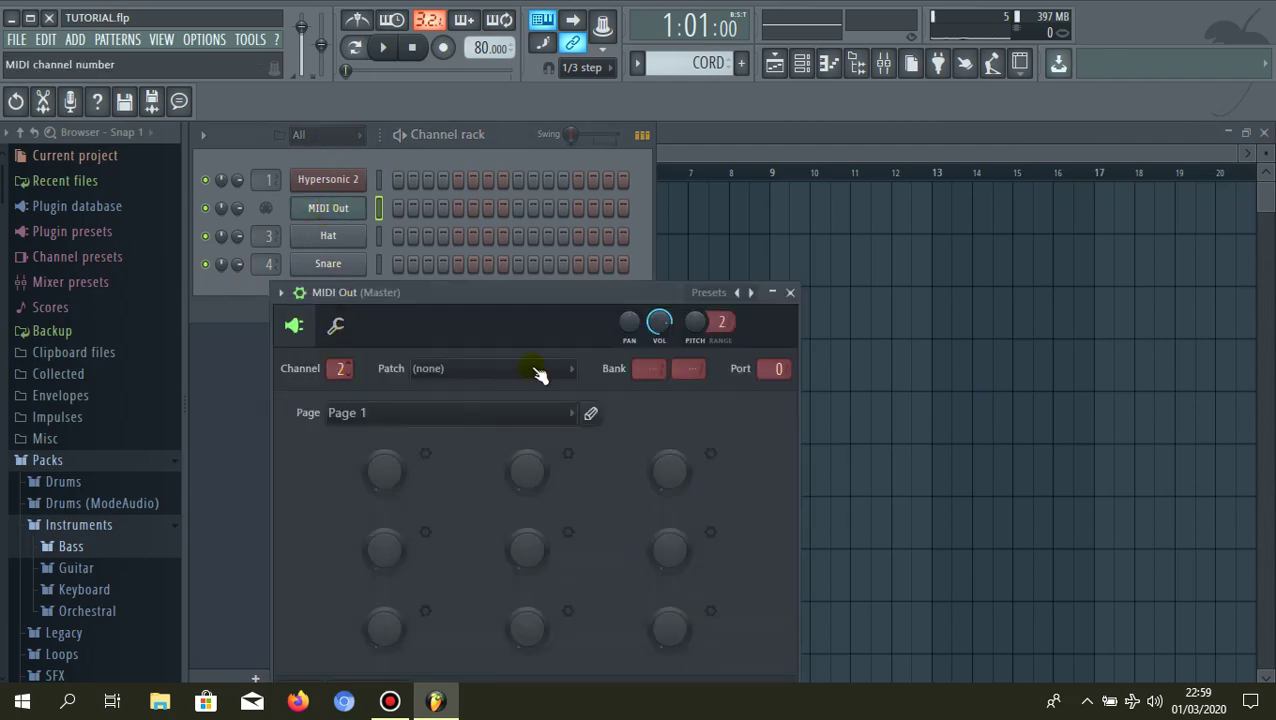
- Check the MIDI input port in the Hypersonic 2 wrapper settings and the guitar patch list, then close the plugin
{"action": "left_click", "coordinate": [326, 183]}
{"action": "left_click", "coordinate": [316, 155]}
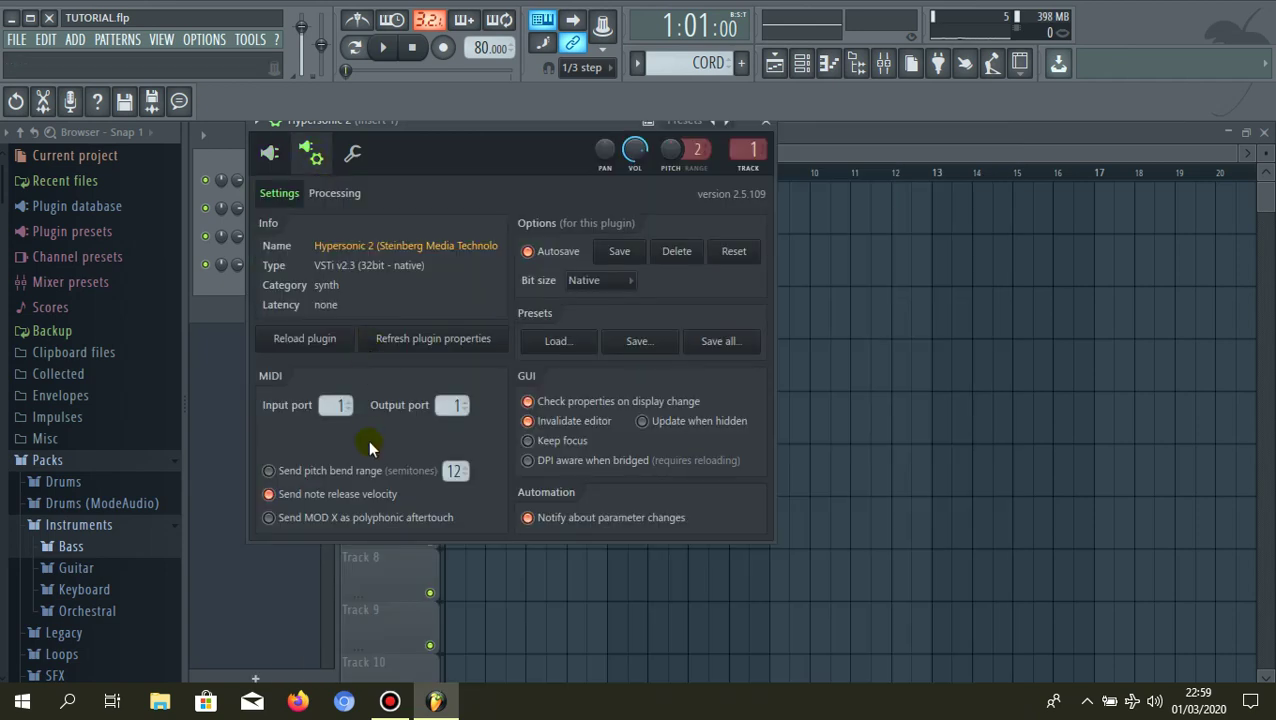
{"action": "left_click", "coordinate": [269, 152]}
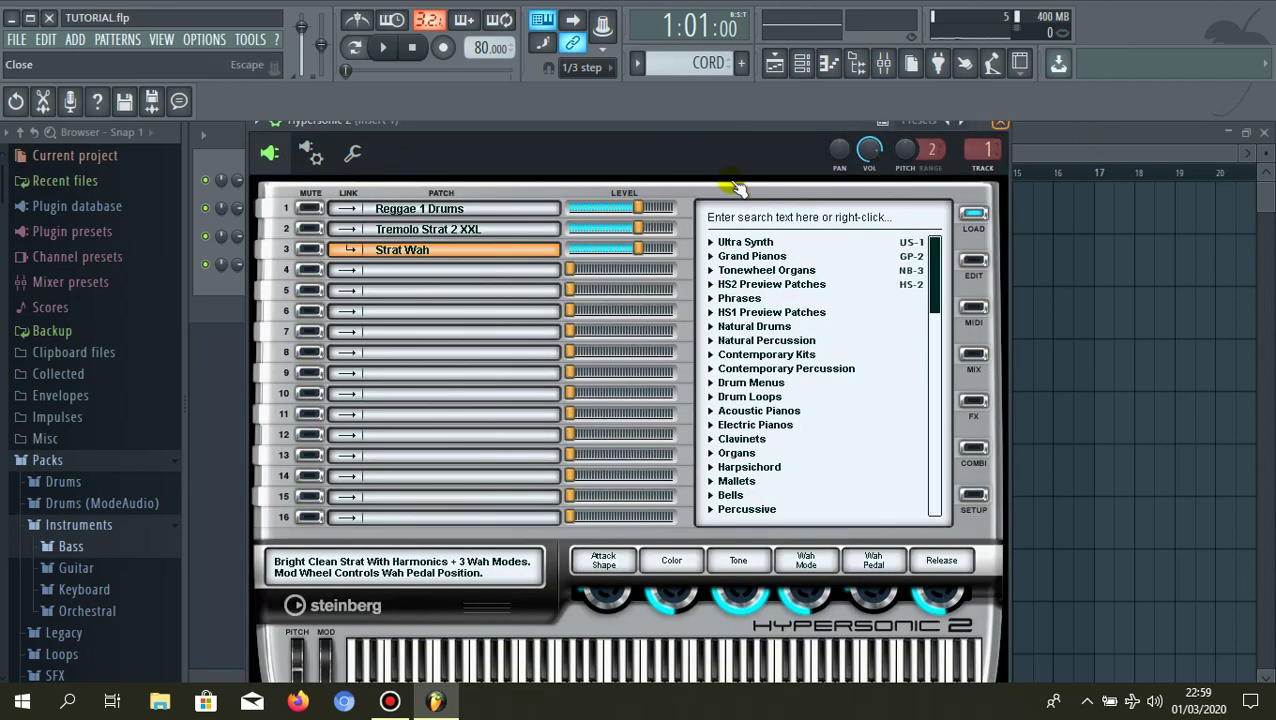
{"action": "key", "text": "Escape"}
- Set the MIDI Out port to 1, play a few test notes and close the plugin window
{"action": "left_click", "coordinate": [330, 208]}
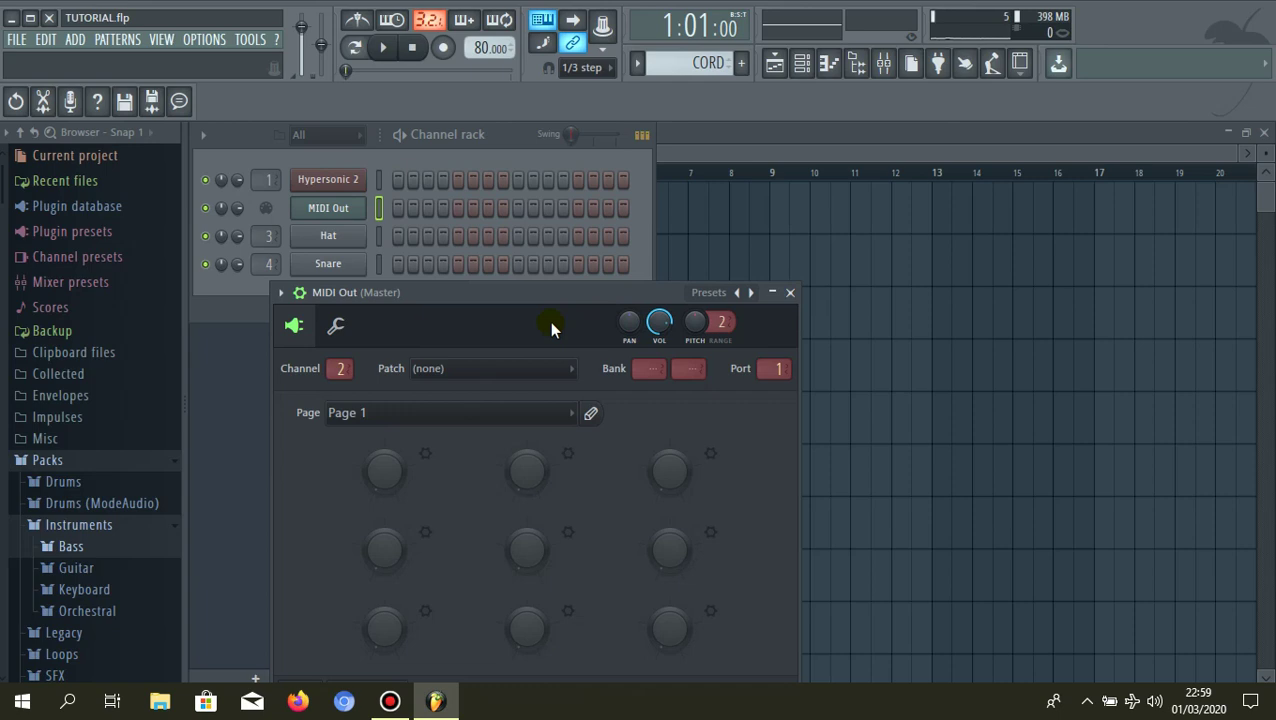
{"action": "key", "text": "g"}
{"action": "key", "text": "j"}
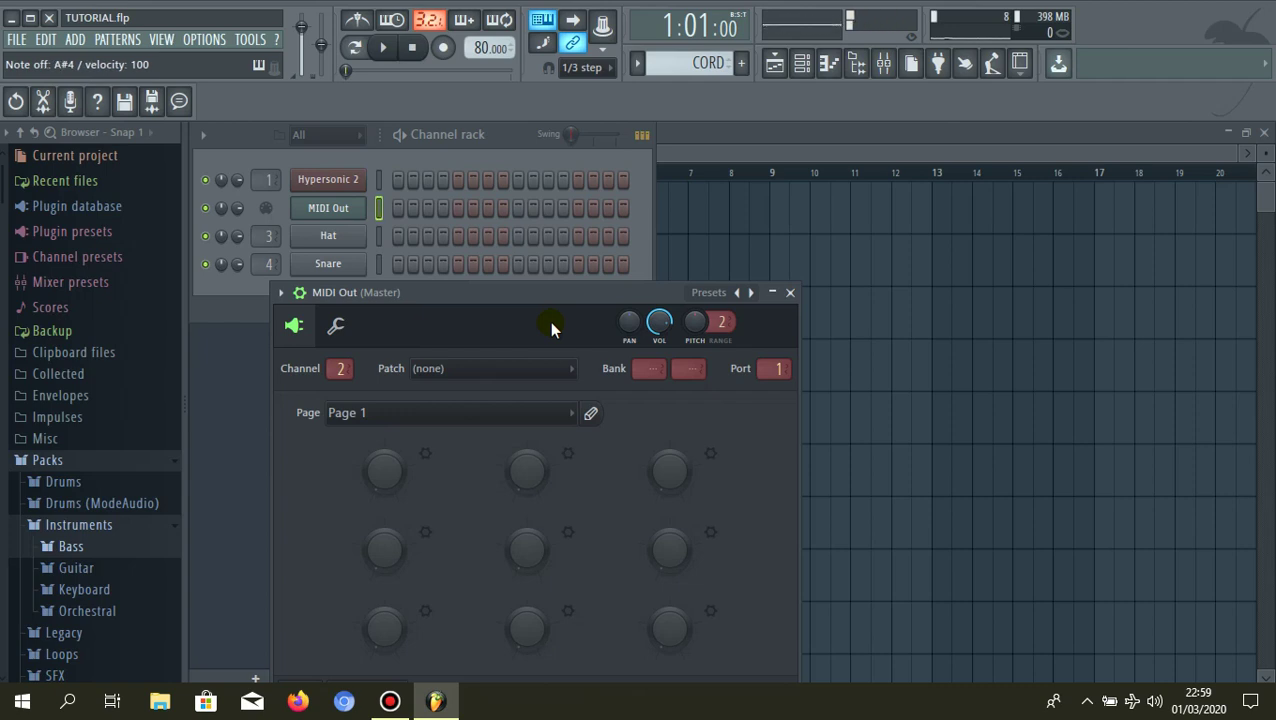
{"action": "left_click", "coordinate": [790, 293]}
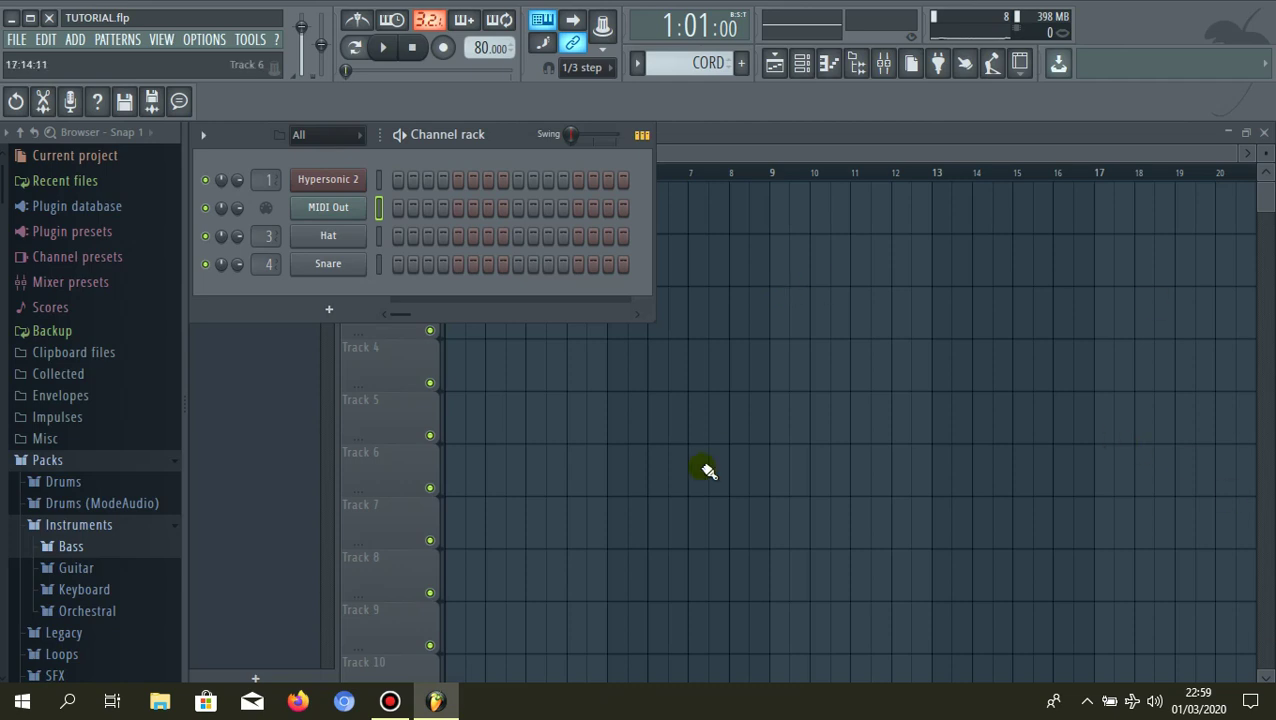
- Open the MIDI Out channel in the piano roll and briefly start and stop playback
{"action": "right_click", "coordinate": [318, 211]}
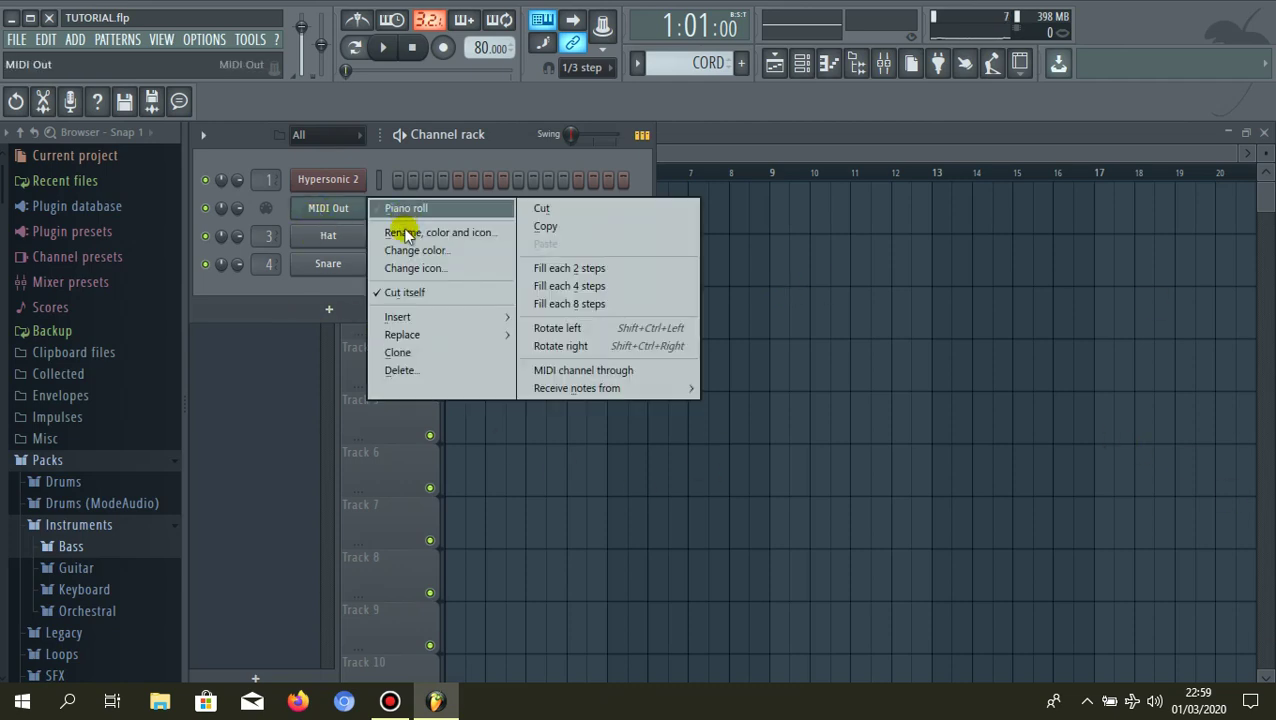
{"action": "left_click", "coordinate": [401, 209]}
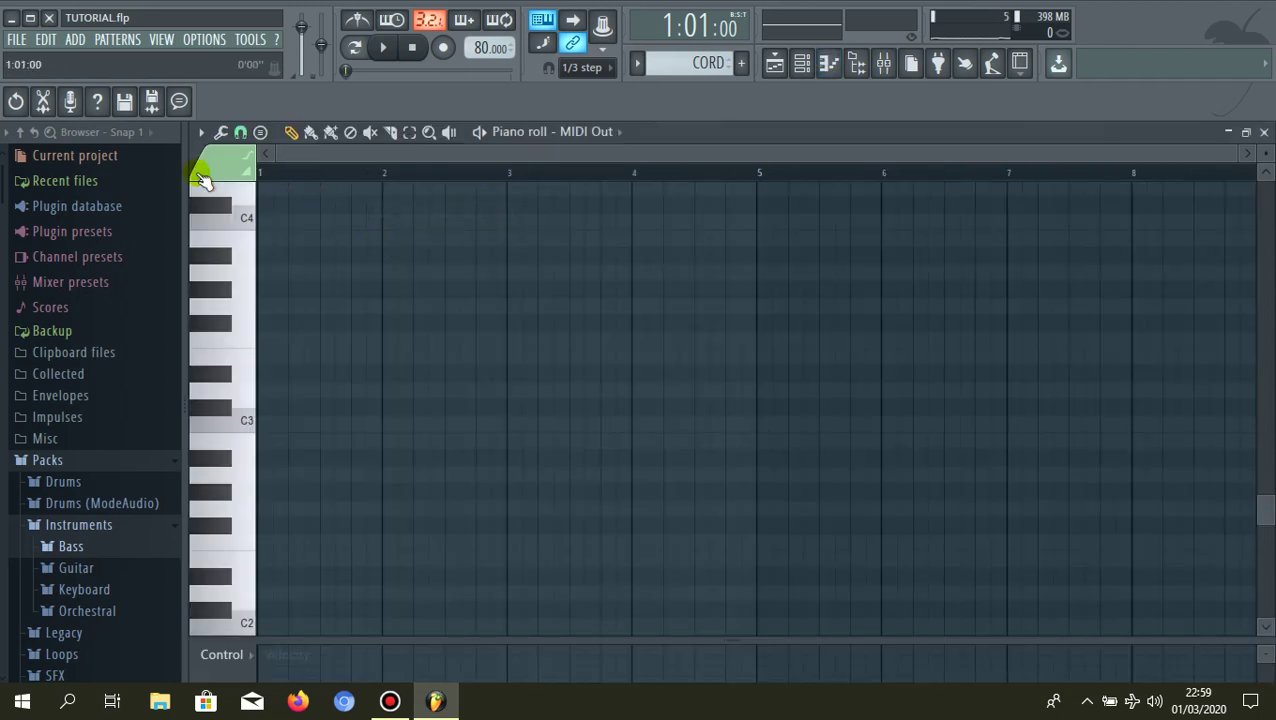
{"action": "key", "text": "space"}
{"action": "key", "text": "space"}
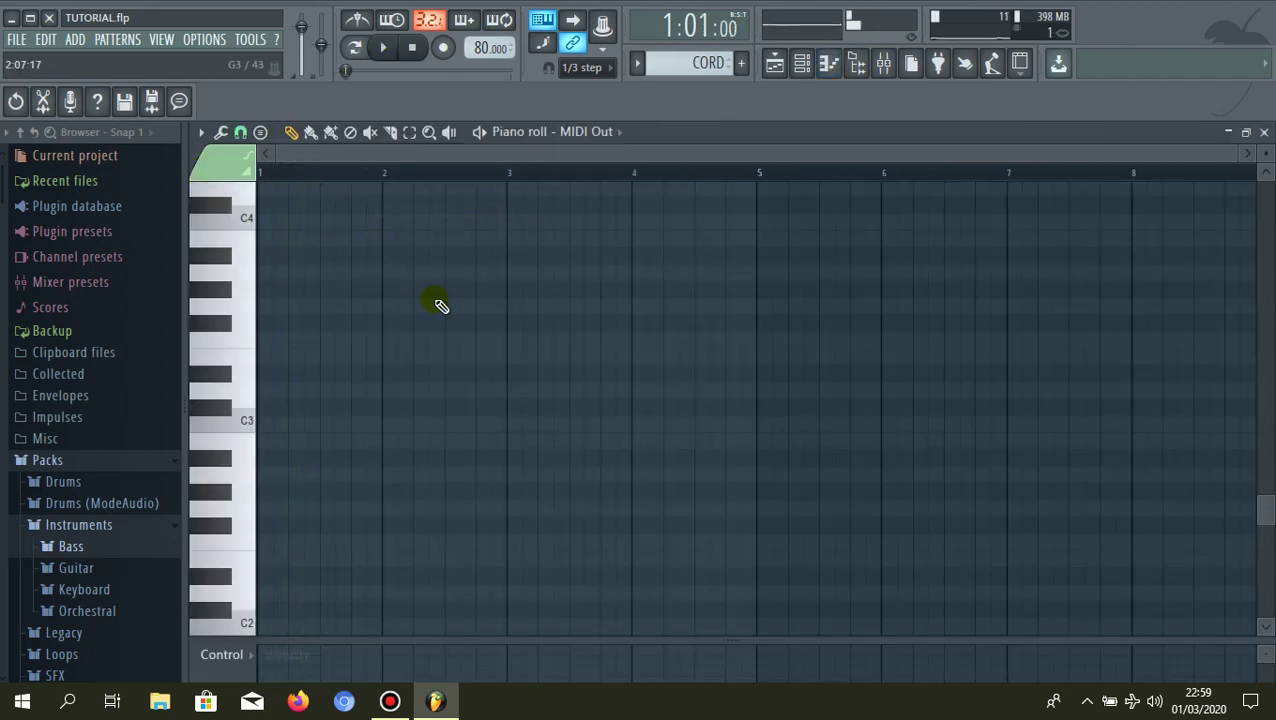
- Place C4 notes on steps 3 and 7 of bar 1, removing the extra C4 notes on steps 1 and 2
{"action": "scroll", "coordinate": [252, 314], "scroll_direction": "up", "scroll_amount": 1}
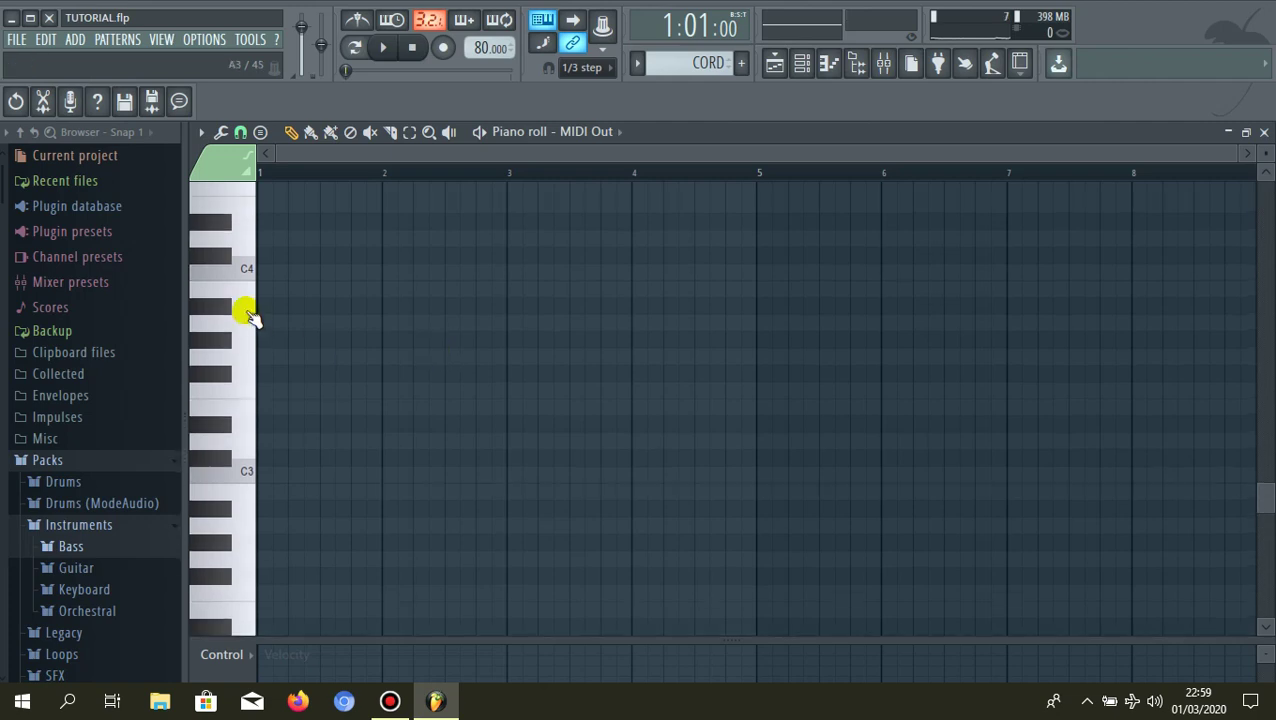
{"action": "scroll", "coordinate": [256, 314], "scroll_direction": "up", "scroll_amount": 2}
{"action": "scroll", "coordinate": [256, 314], "scroll_direction": "up", "scroll_amount": 1}
{"action": "scroll", "coordinate": [230, 325], "scroll_direction": "up", "scroll_amount": 2}
{"action": "scroll", "coordinate": [230, 325], "scroll_direction": "up", "scroll_amount": 3}
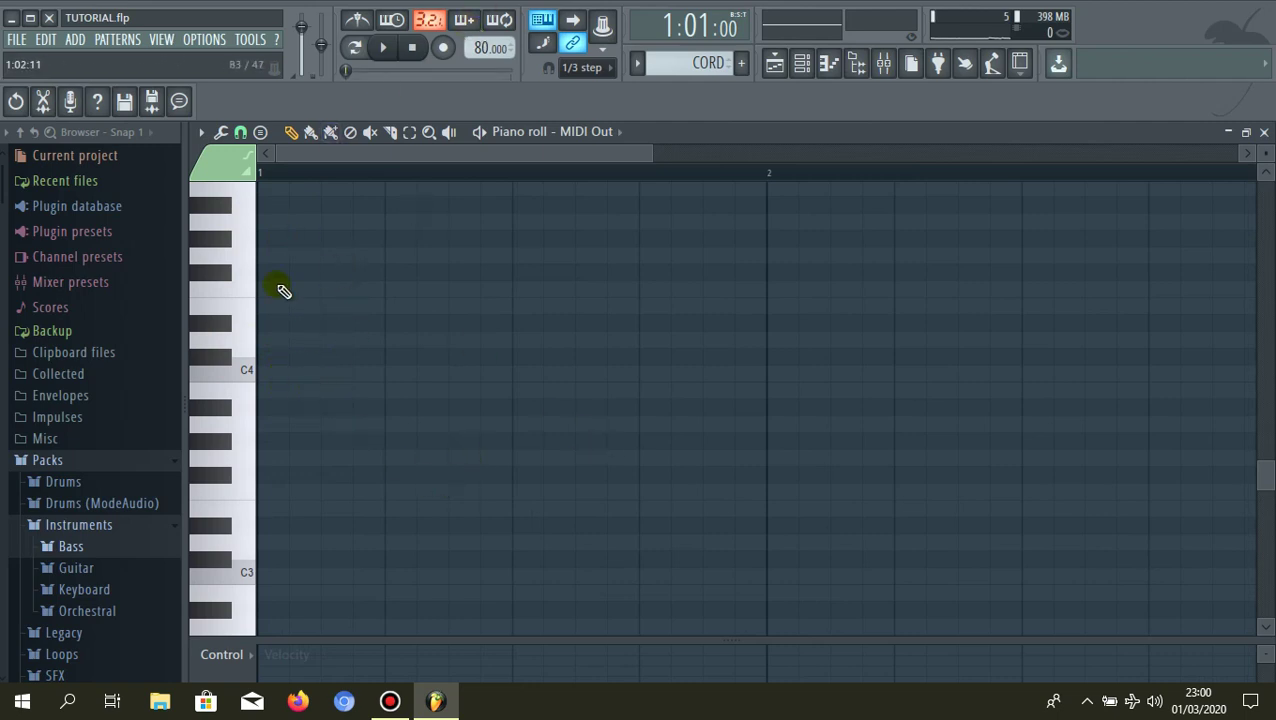
{"action": "left_click", "coordinate": [260, 375]}
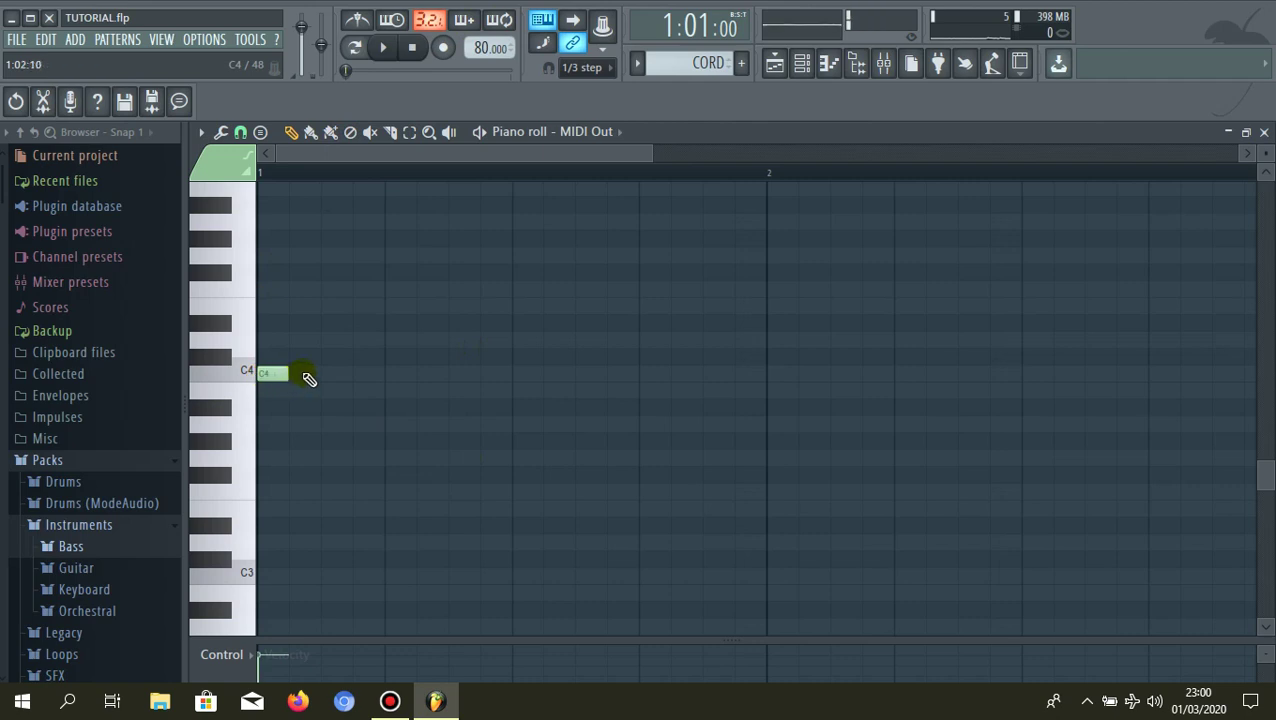
{"action": "left_click", "coordinate": [306, 374]}
{"action": "left_click", "coordinate": [332, 374]}
{"action": "scroll", "coordinate": [305, 385], "scroll_direction": "up", "scroll_amount": 1}
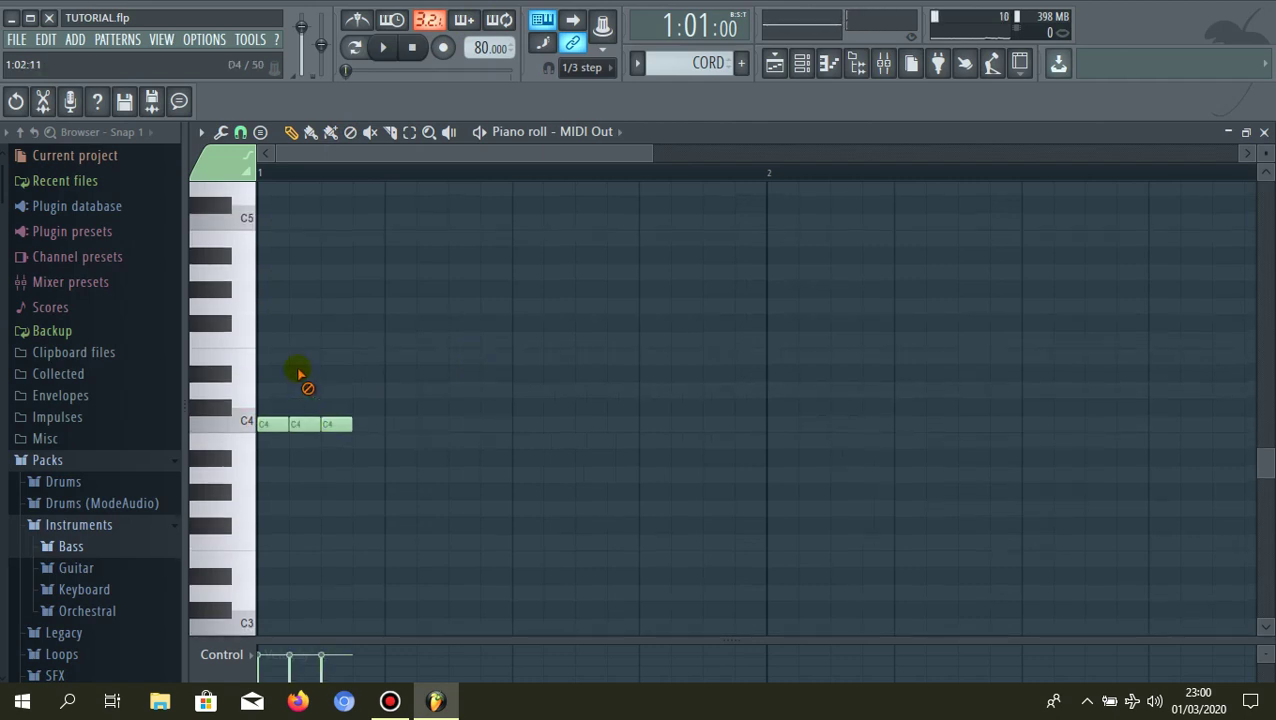
{"action": "right_click", "coordinate": [303, 423]}
{"action": "right_click", "coordinate": [280, 423]}
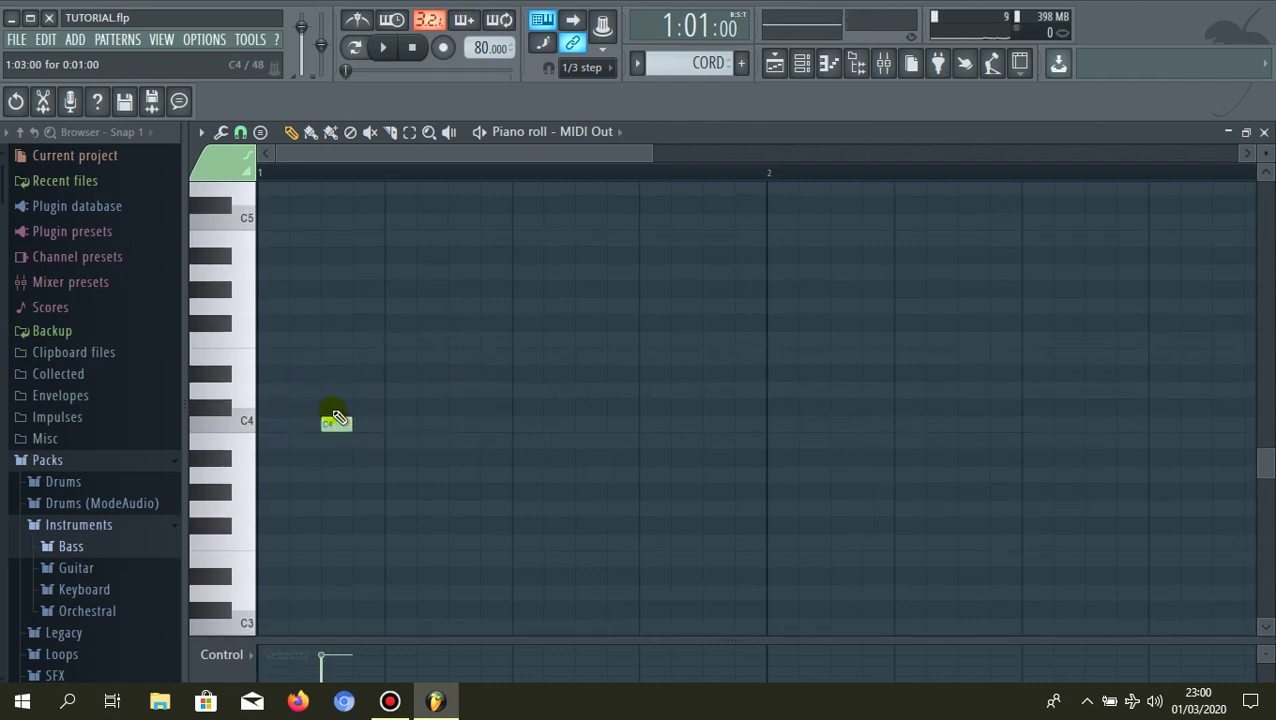
{"action": "left_click", "coordinate": [463, 426]}
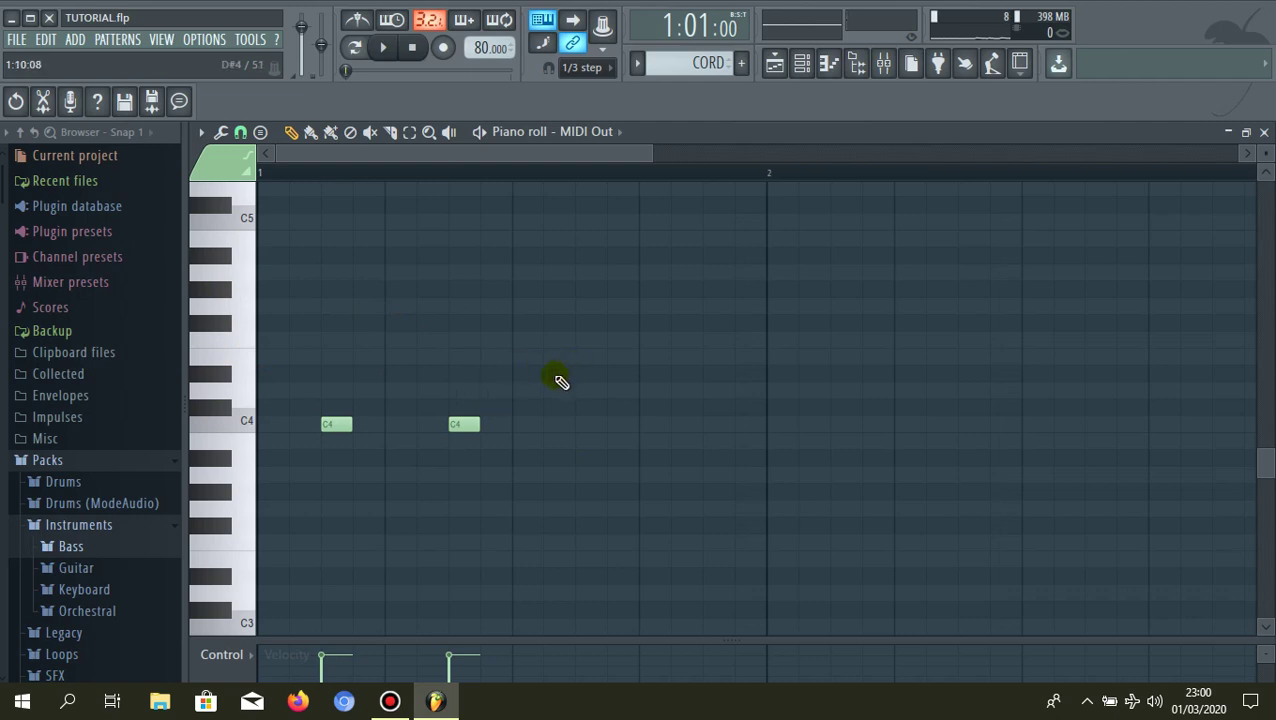
- Add G4 notes on steps 11 and 15 of bar 1 and A4 notes on steps 3 and 7 of bar 2
{"action": "left_click", "coordinate": [578, 306]}
{"action": "left_click", "coordinate": [708, 306]}
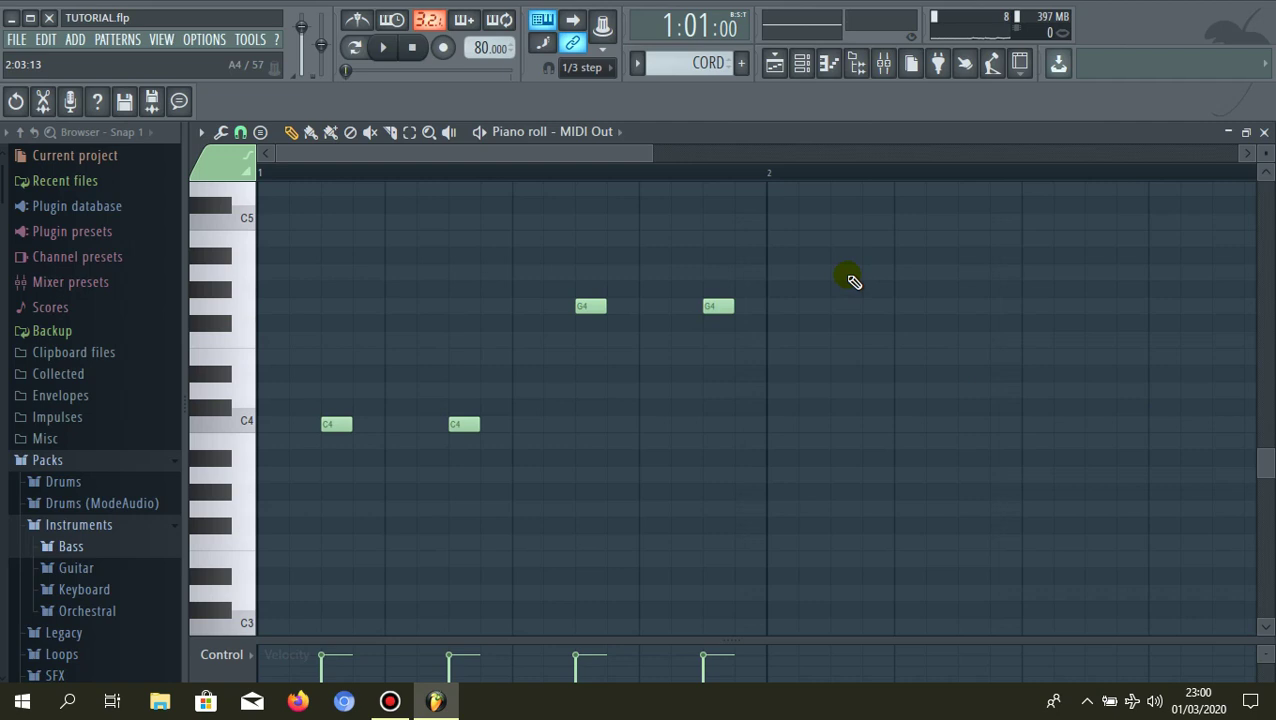
{"action": "left_click", "coordinate": [866, 274]}
{"action": "right_click", "coordinate": [867, 273]}
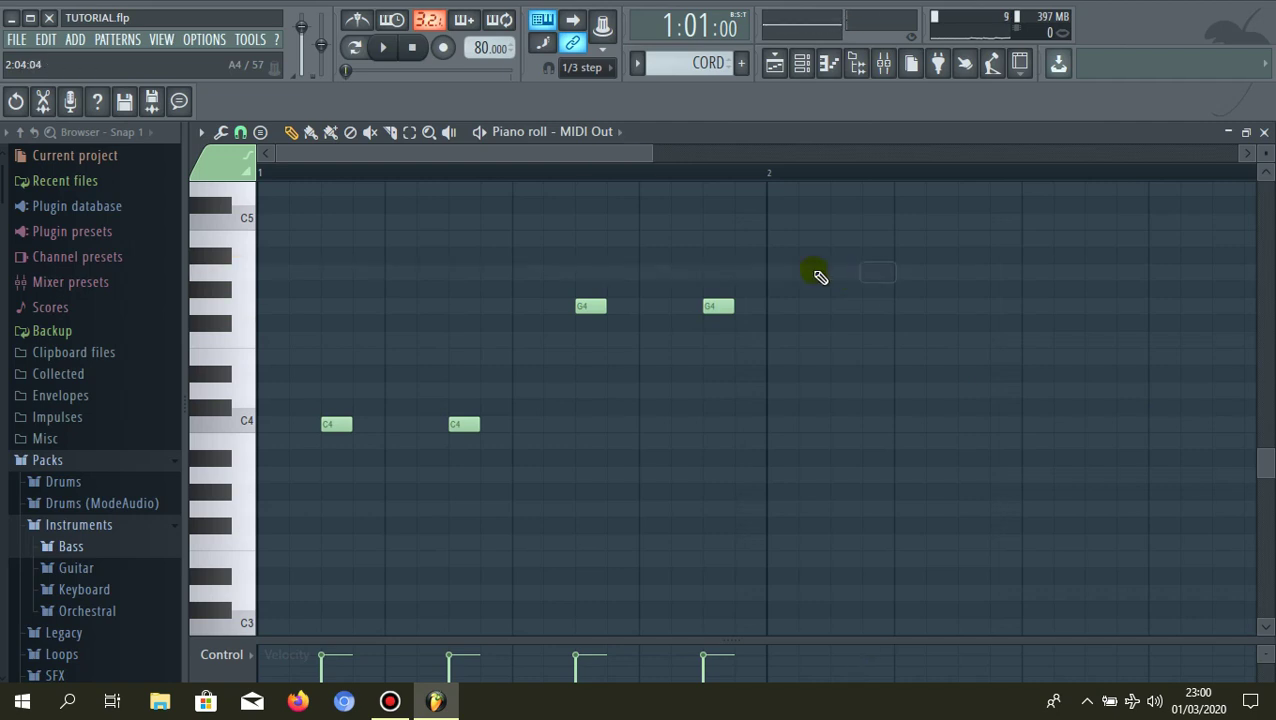
{"action": "left_click", "coordinate": [830, 270]}
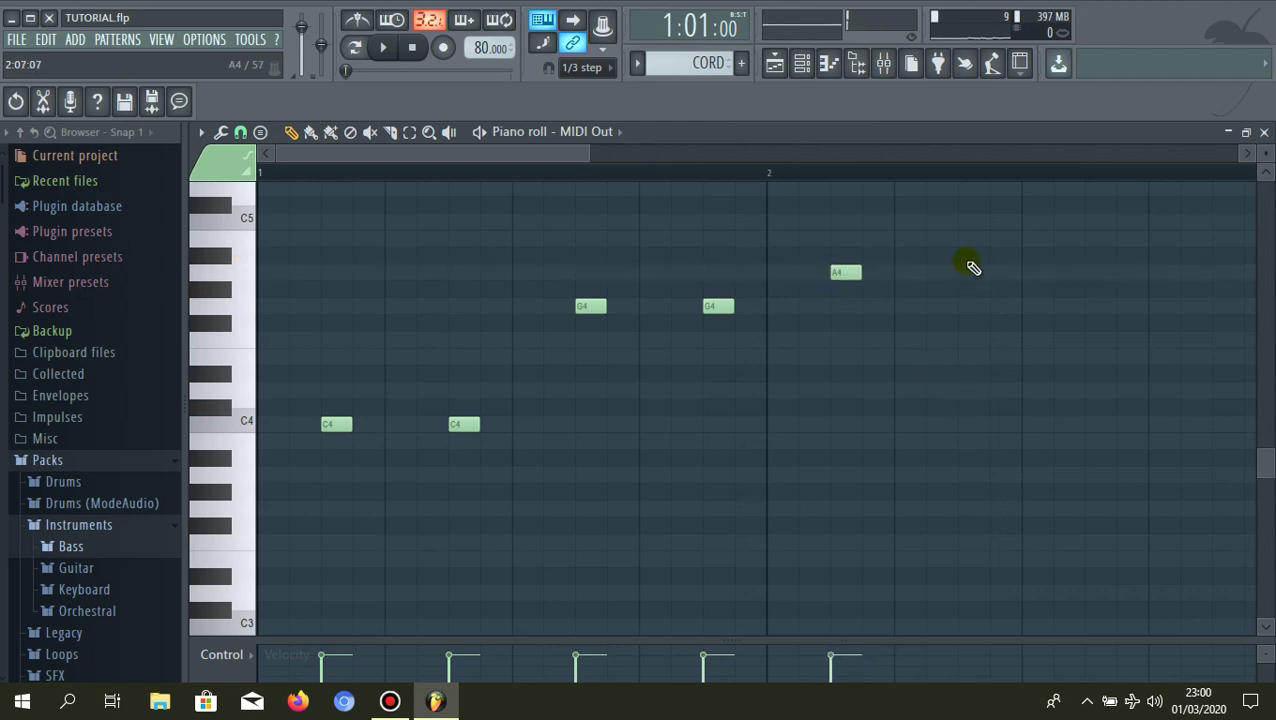
{"action": "left_click", "coordinate": [970, 270]}
- Add F4 notes on steps 11 and 15 of bar 2
{"action": "scroll", "coordinate": [612, 365], "scroll_direction": "down", "scroll_amount": 1}
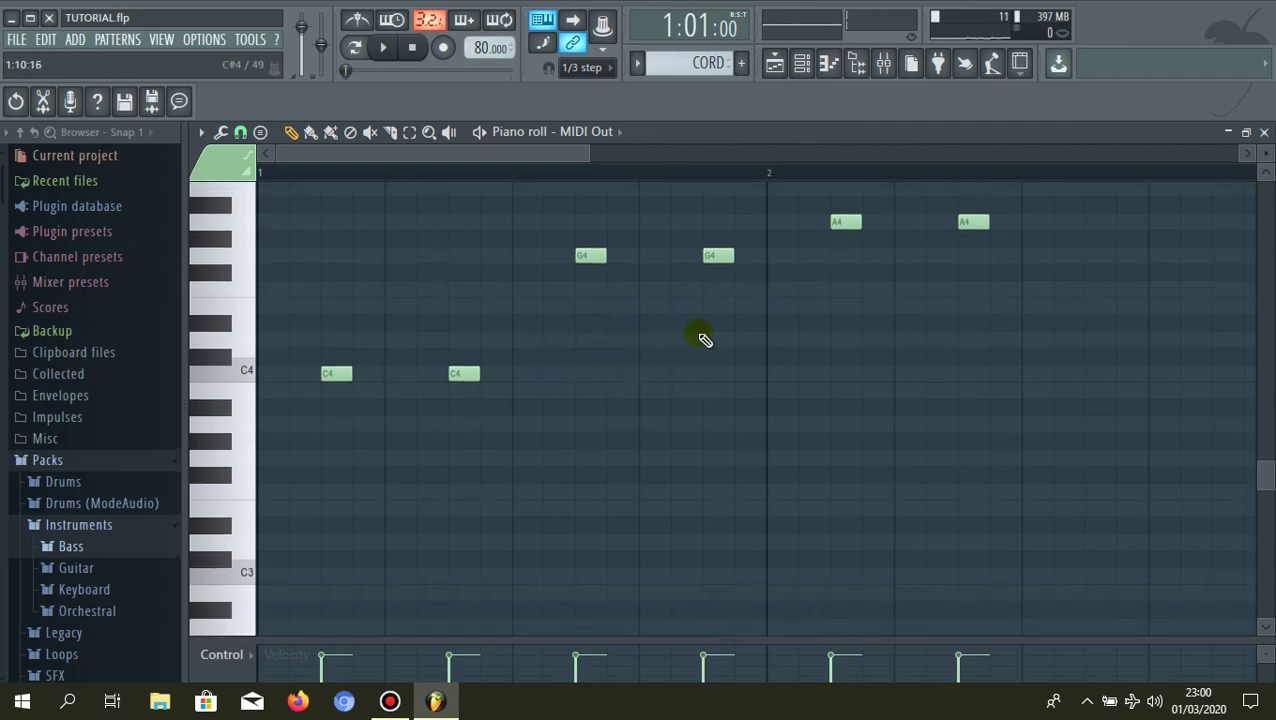
{"action": "scroll", "coordinate": [614, 290], "scroll_direction": "down", "scroll_amount": 2}
{"action": "scroll", "coordinate": [614, 290], "scroll_direction": "up", "scroll_amount": 1}
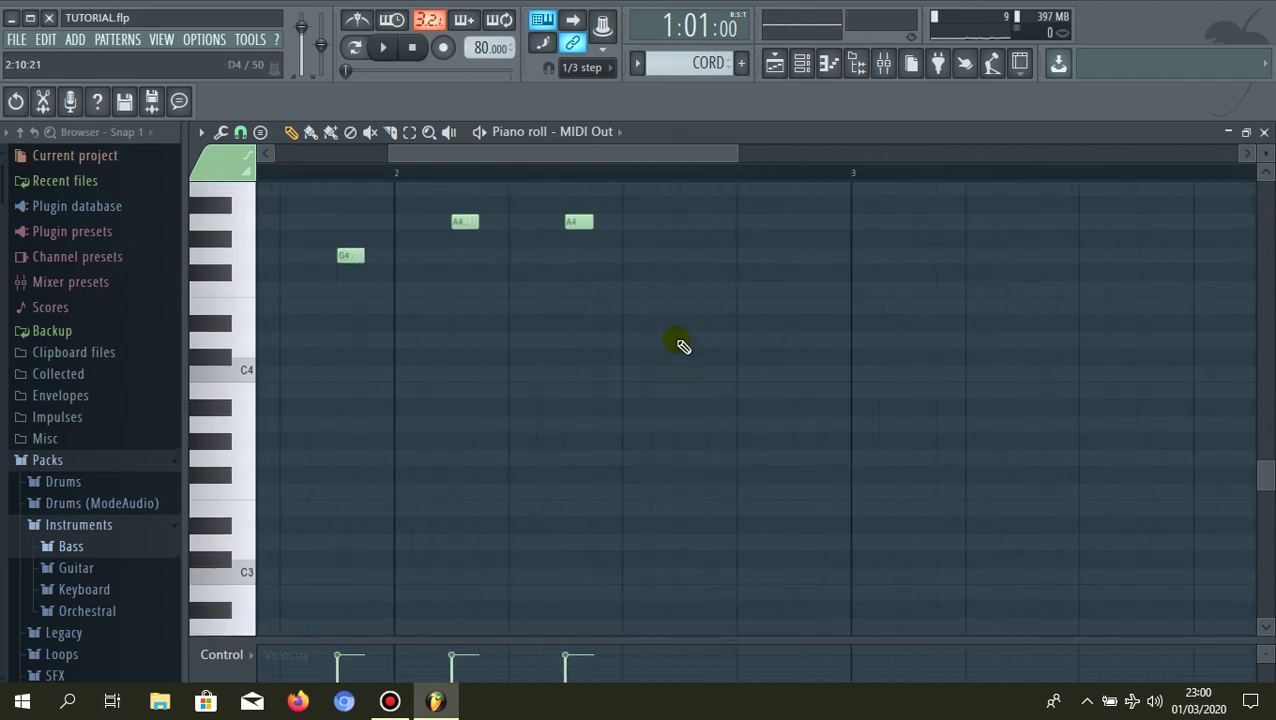
{"action": "left_click", "coordinate": [688, 340]}
{"action": "left_click_drag", "start_coordinate": [692, 340], "coordinate": [690, 289]}
{"action": "left_click", "coordinate": [800, 290]}
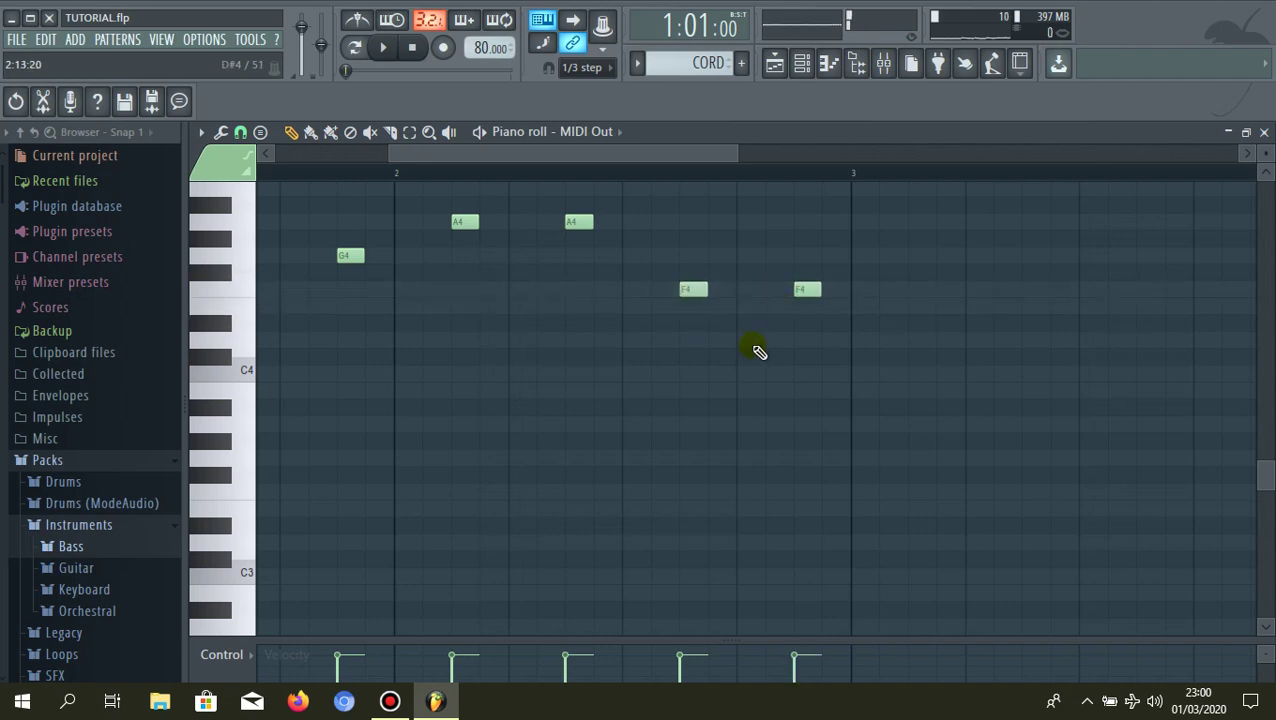
- Transpose all the root notes up one octave and clear the selection
{"action": "scroll", "coordinate": [720, 355], "scroll_direction": "down", "scroll_amount": 3}
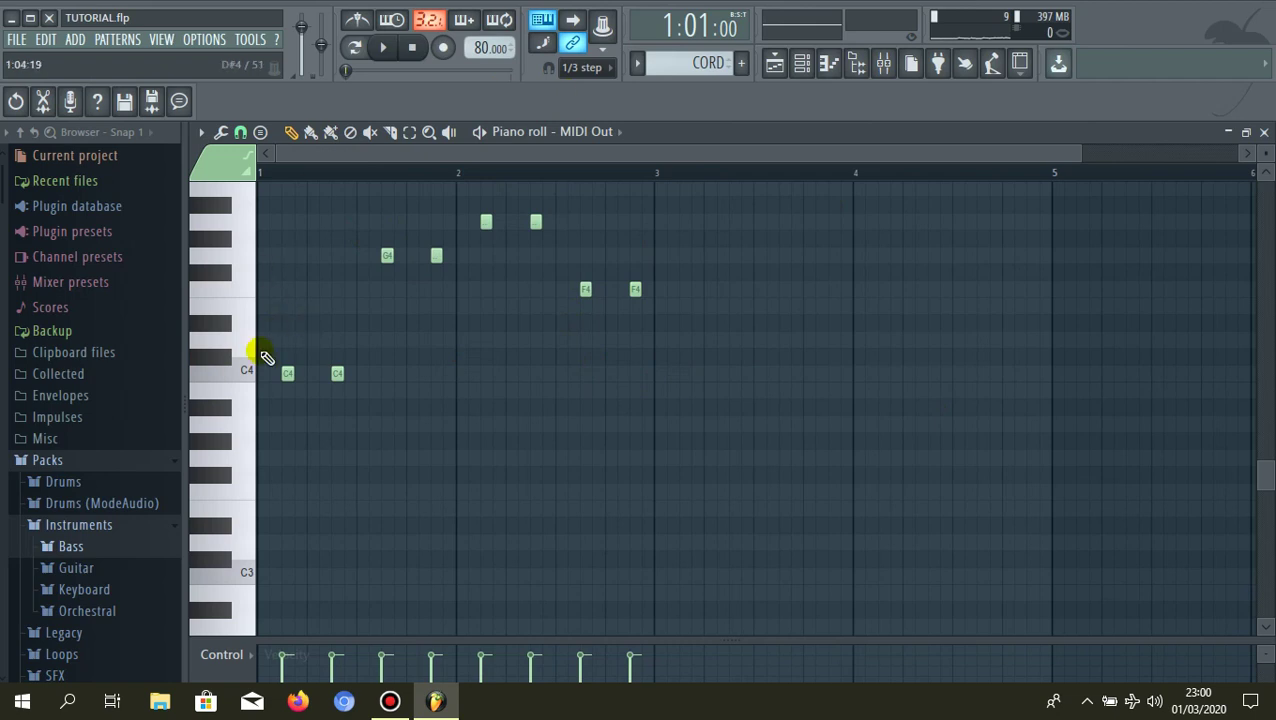
{"action": "scroll", "coordinate": [268, 358], "scroll_direction": "up", "scroll_amount": 2}
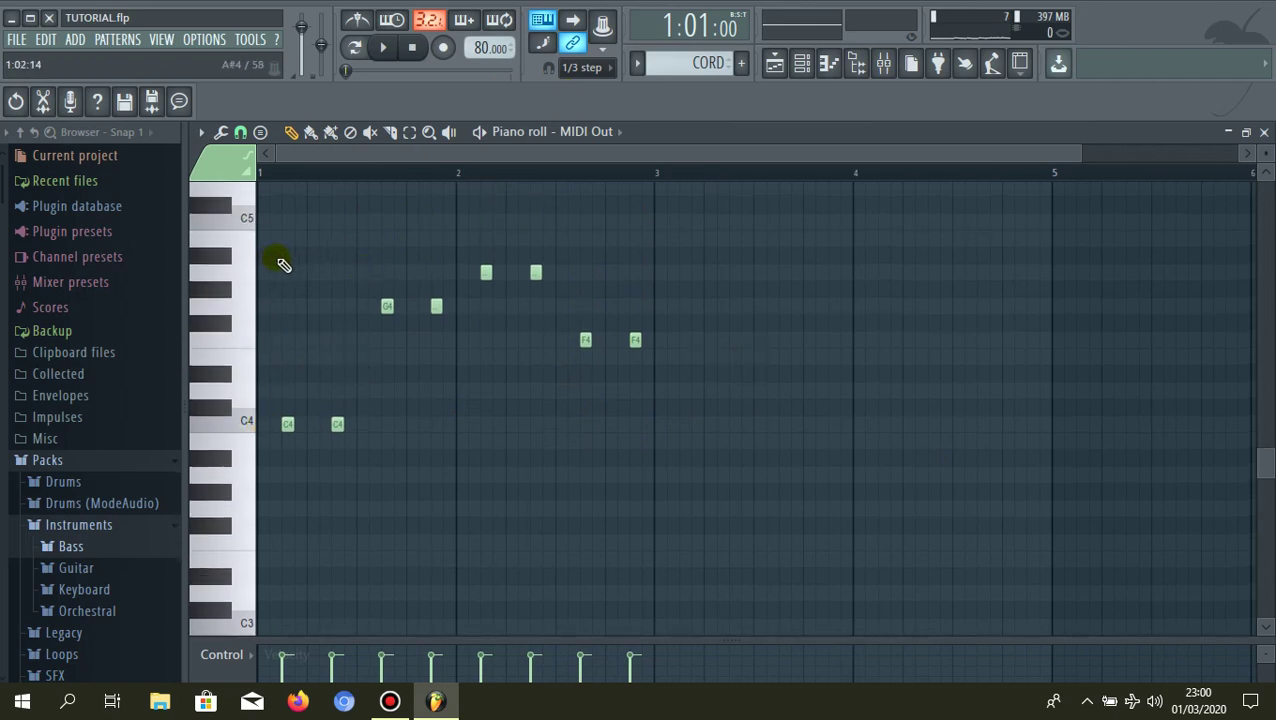
{"action": "key", "text": "ctrl+a"}
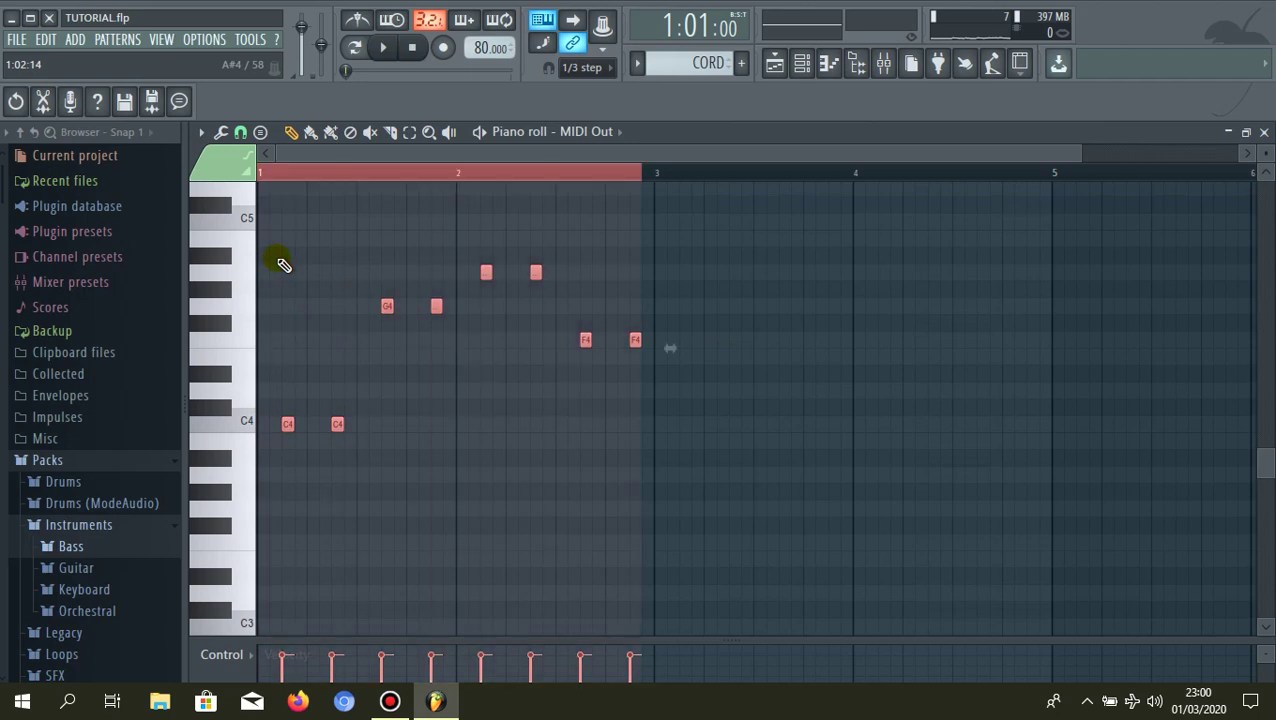
{"action": "key", "text": "ctrl+Up"}
{"action": "key", "text": "Page_Up"}
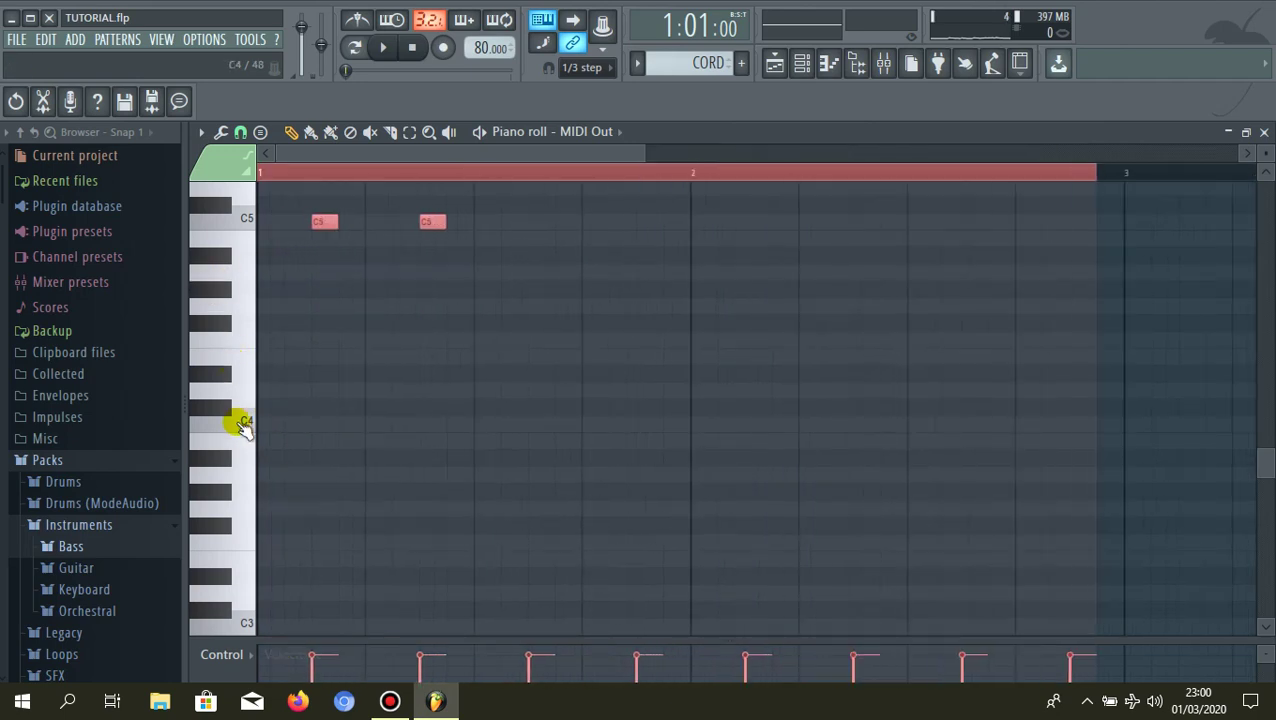
{"action": "scroll", "coordinate": [240, 305], "scroll_direction": "up", "scroll_amount": 2}
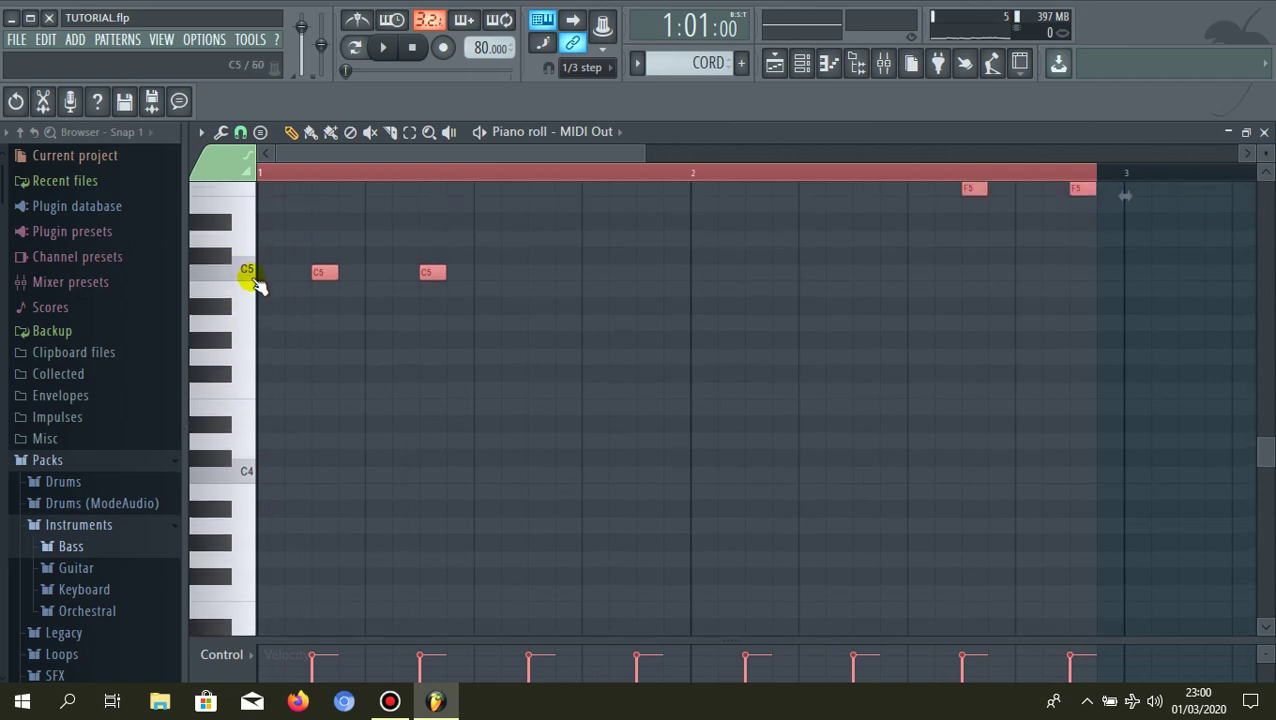
{"action": "scroll", "coordinate": [290, 350], "scroll_direction": "up", "scroll_amount": 4}
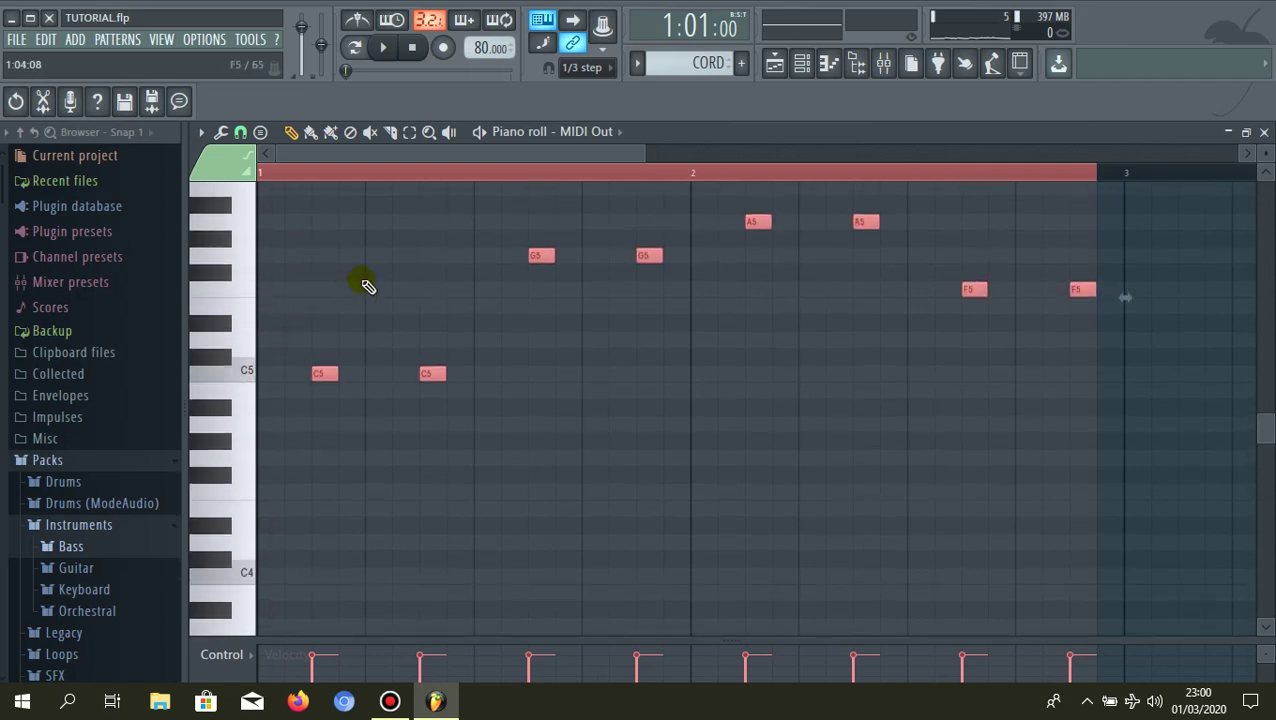
{"action": "left_click", "coordinate": [445, 267]}
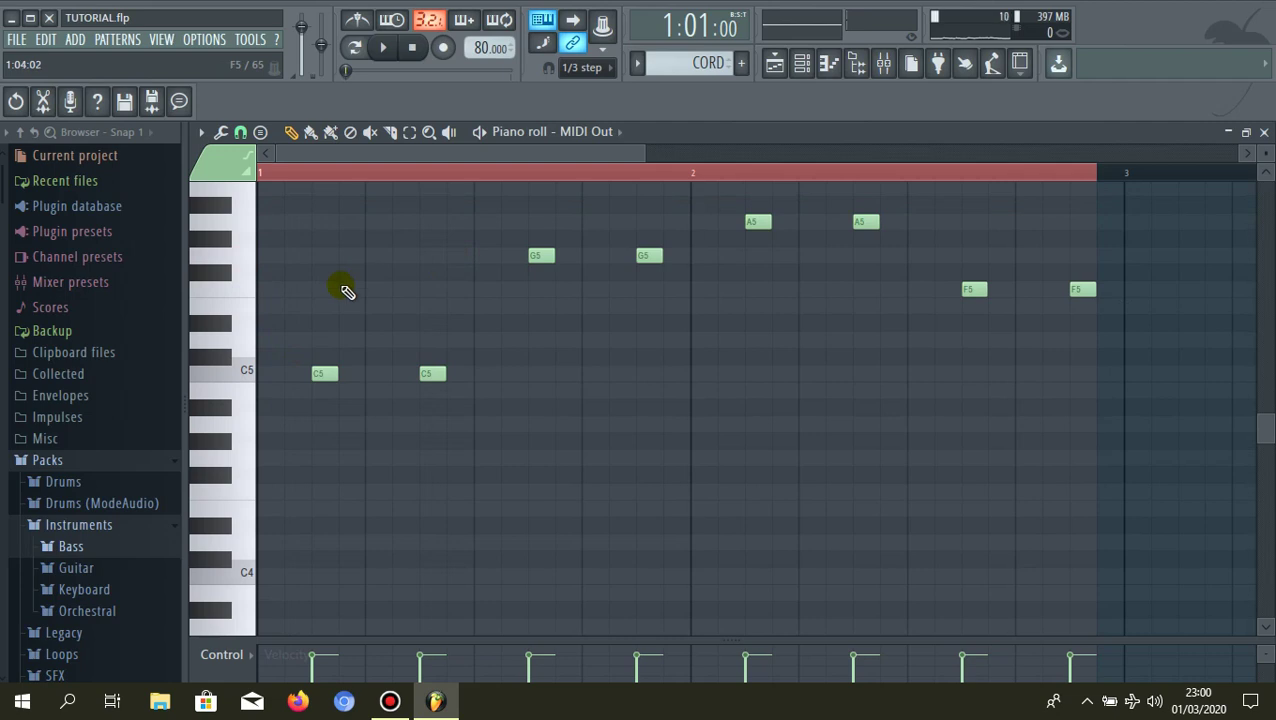
- Stack E5 and G5 above both C5 notes in bar 1 to form C major chords
{"action": "scroll", "coordinate": [300, 370], "scroll_direction": "up", "scroll_amount": 2}
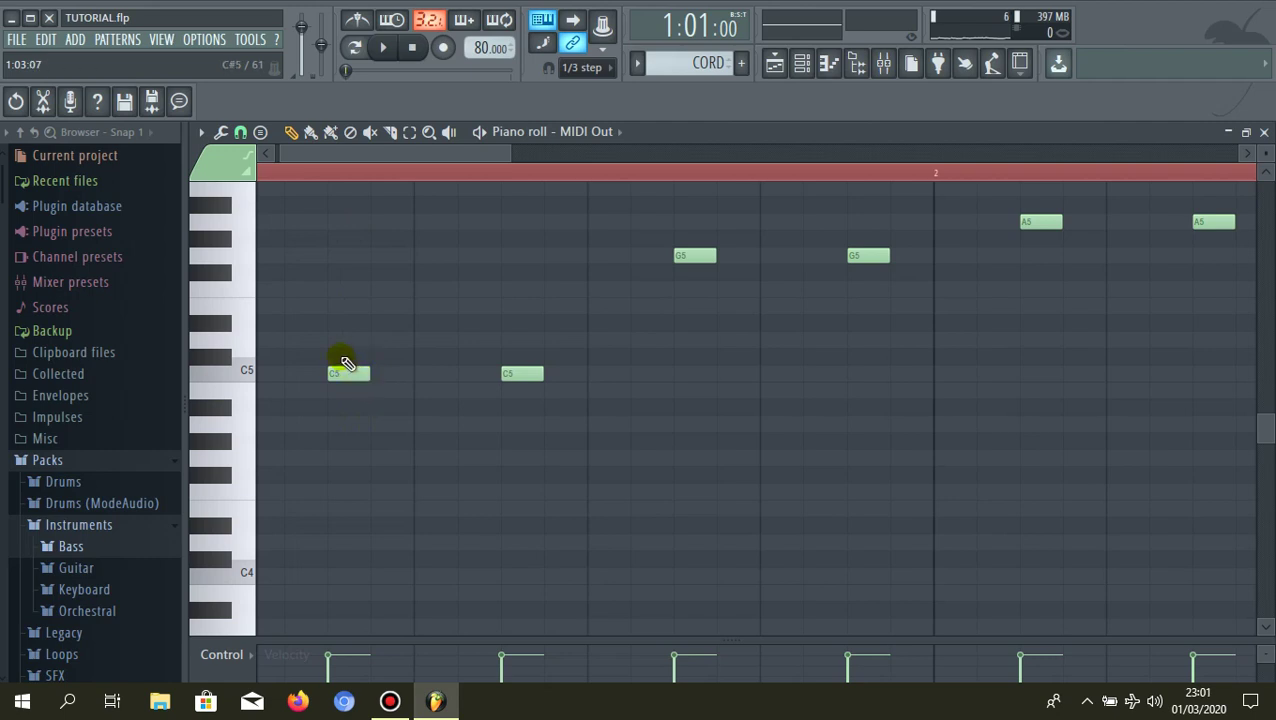
{"action": "left_click", "coordinate": [340, 310]}
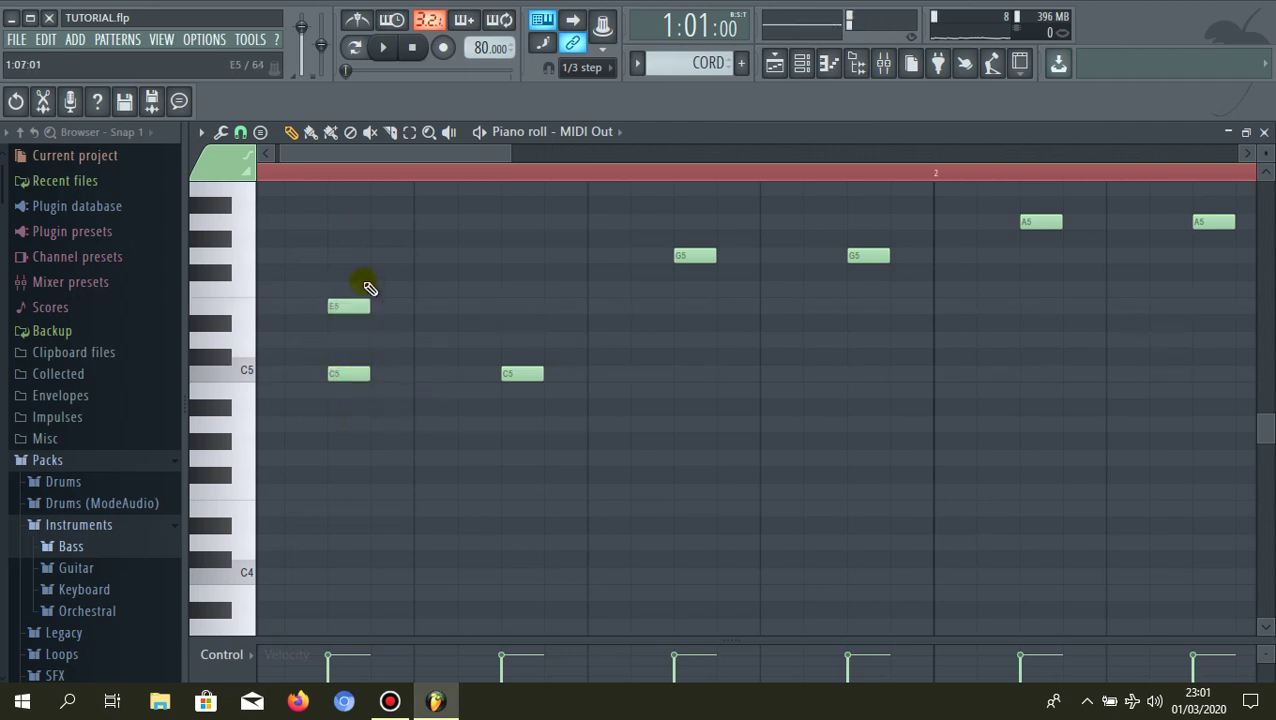
{"action": "left_click", "coordinate": [318, 256]}
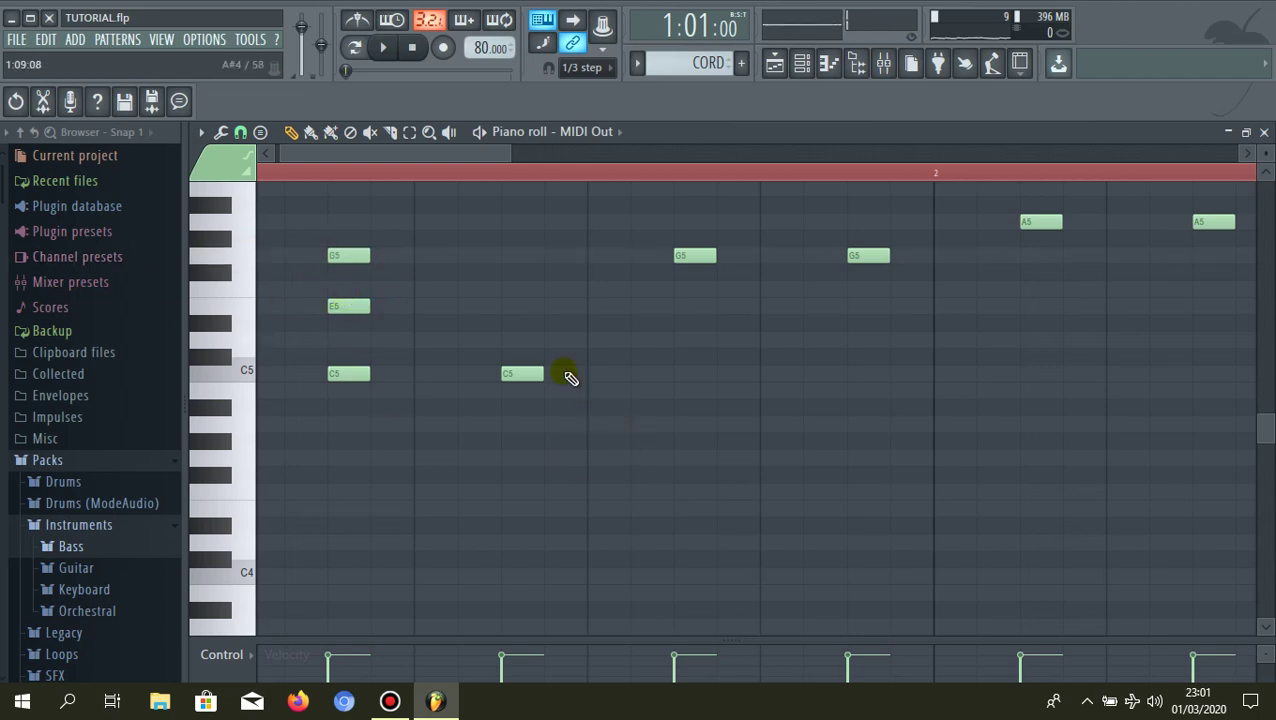
{"action": "left_click", "coordinate": [508, 303]}
{"action": "left_click", "coordinate": [512, 254]}
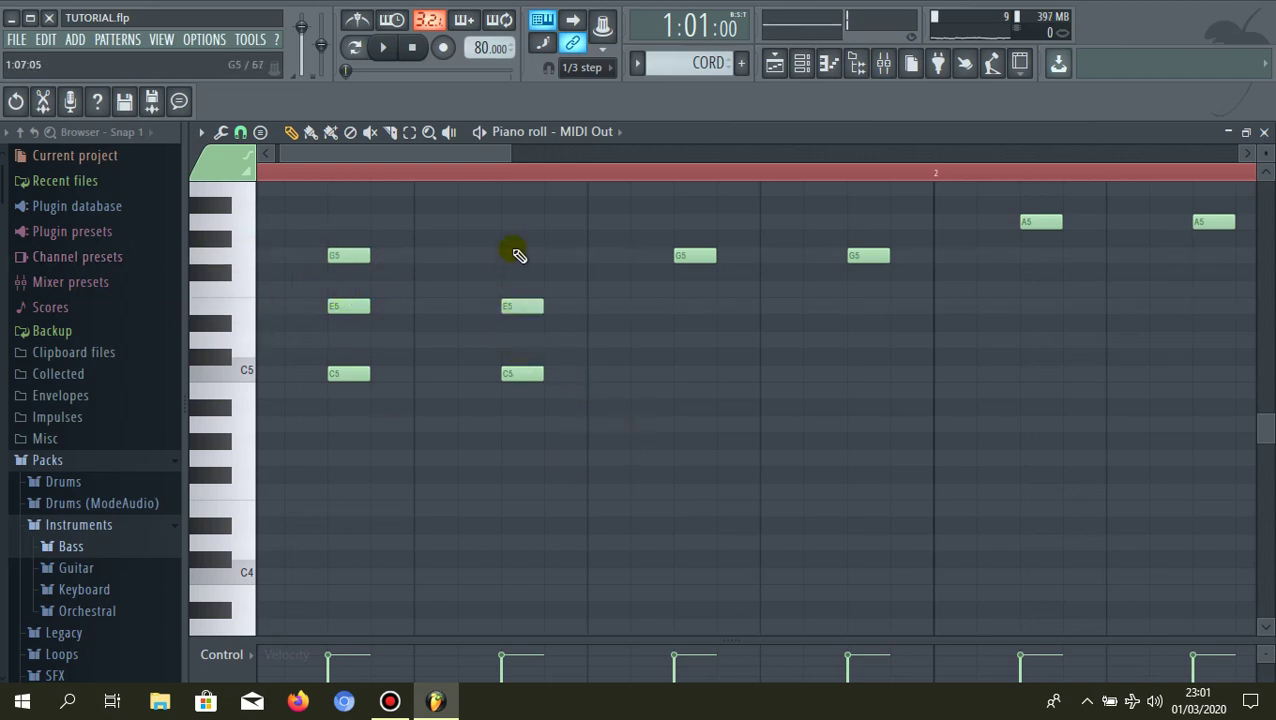
- Stack B5 and D6 above both G5 root notes in the second half of bar 1 to form G major chords
{"action": "scroll", "coordinate": [370, 335], "scroll_direction": "down", "scroll_amount": 2}
{"action": "scroll", "coordinate": [522, 317], "scroll_direction": "up", "scroll_amount": 5}
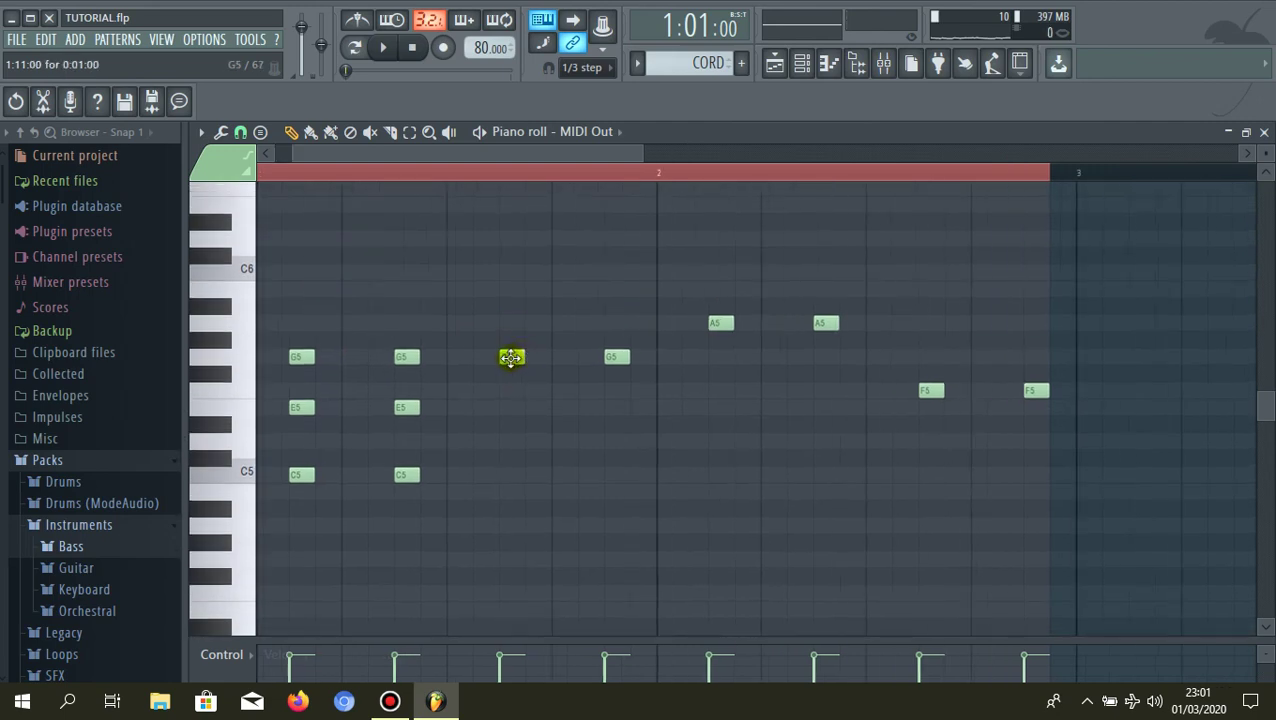
{"action": "left_click", "coordinate": [507, 289]}
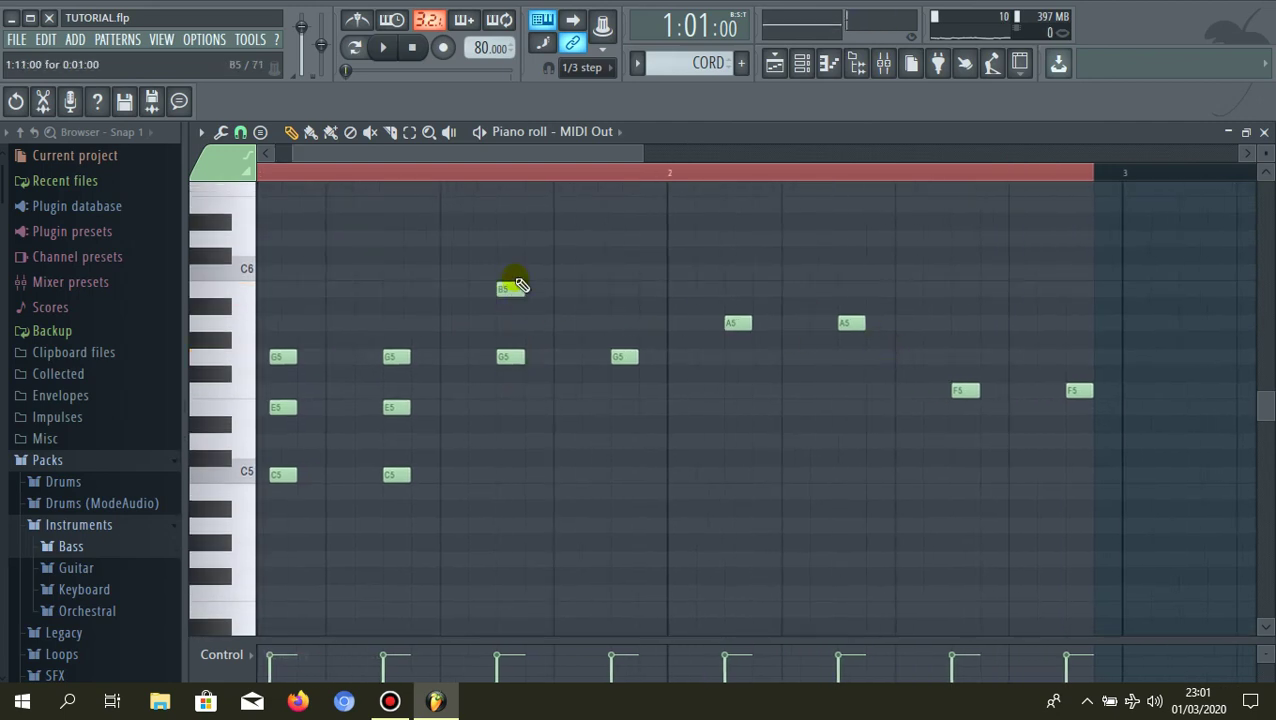
{"action": "left_click", "coordinate": [510, 238]}
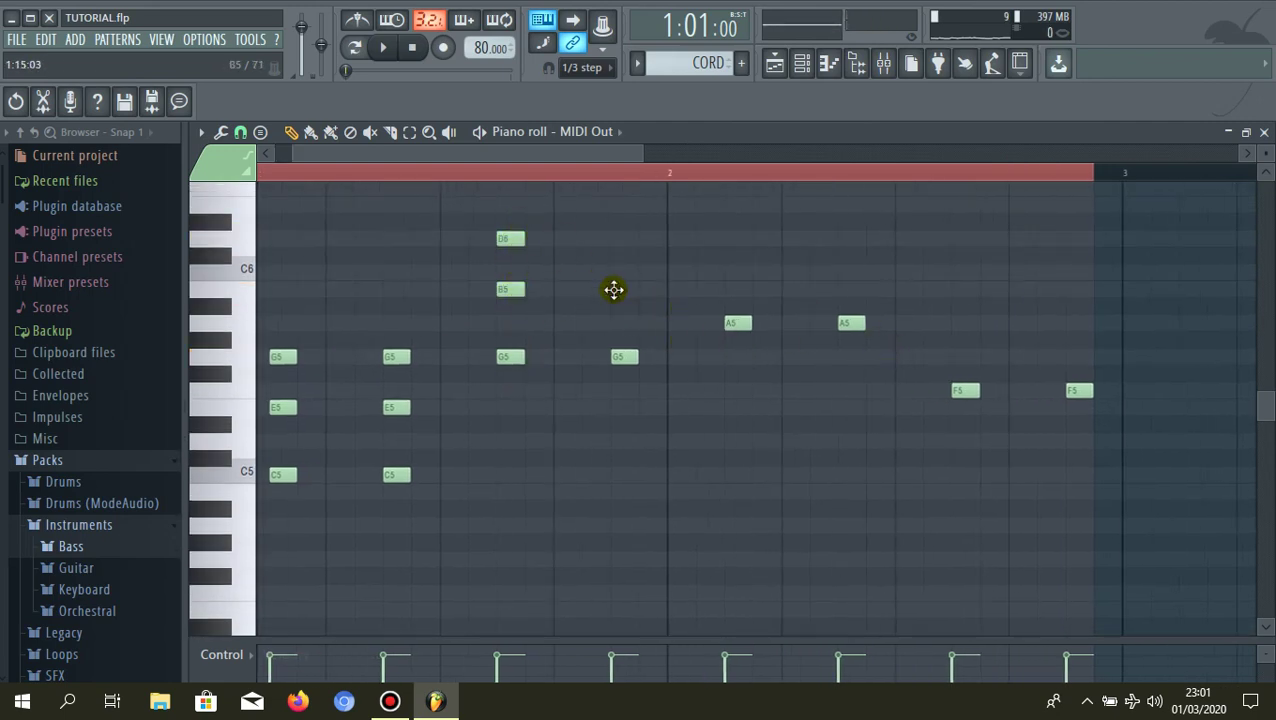
{"action": "left_click", "coordinate": [614, 289]}
{"action": "left_click", "coordinate": [607, 236]}
{"action": "scroll", "coordinate": [416, 273], "scroll_direction": "down", "scroll_amount": 2}
{"action": "scroll", "coordinate": [686, 325], "scroll_direction": "up", "scroll_amount": 3}
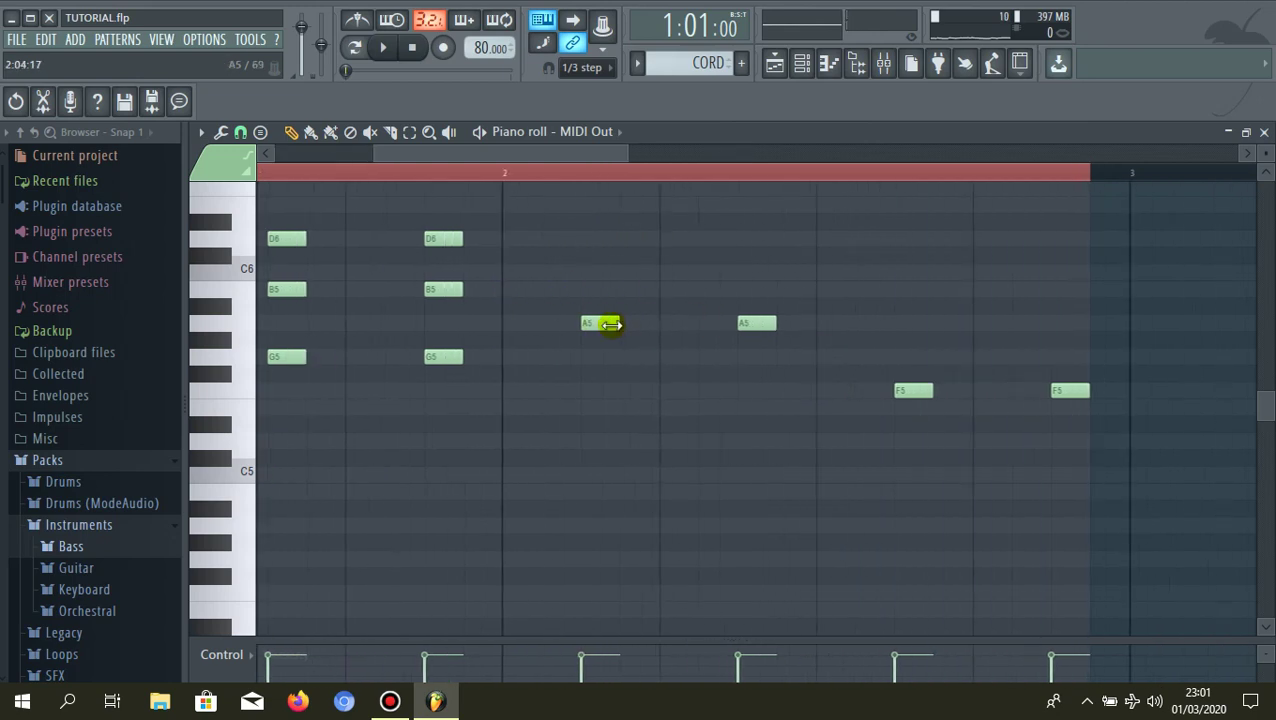
- Stack C6 and E6 above both A5 root notes in the first half of bar 2 to form A minor chords
{"action": "left_click", "coordinate": [610, 325]}
{"action": "left_click", "coordinate": [590, 272]}
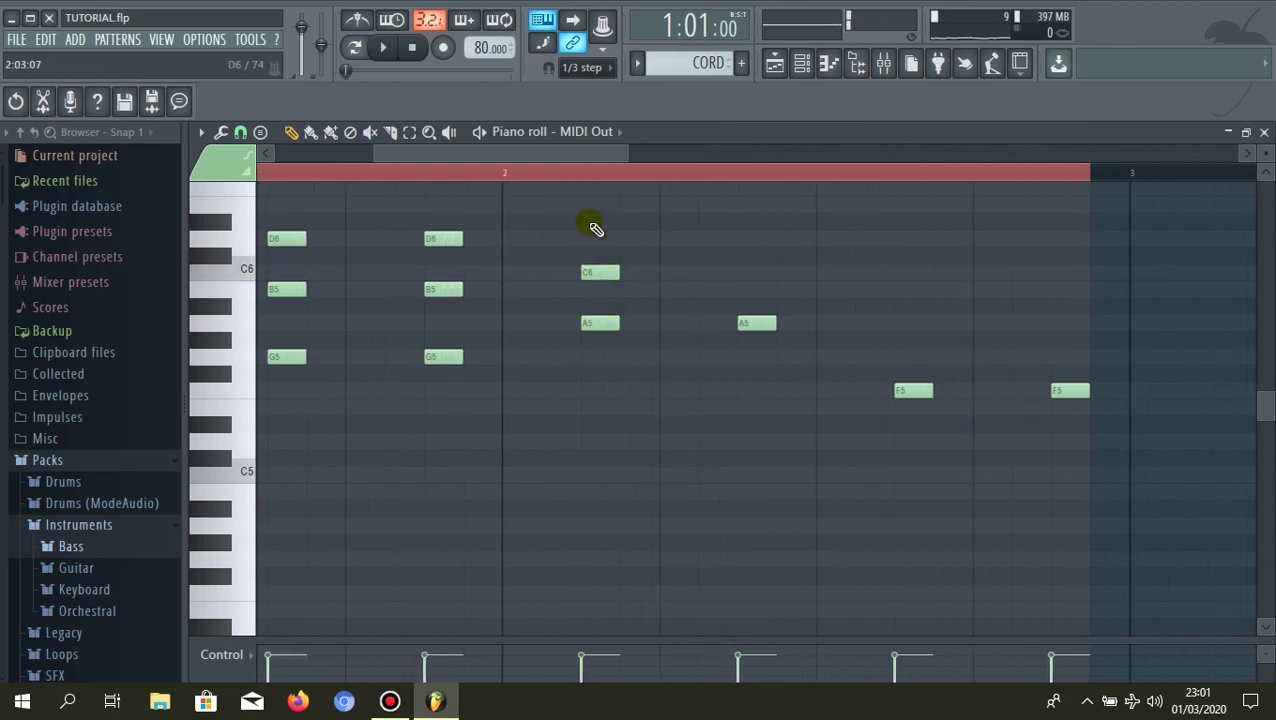
{"action": "left_click_drag", "start_coordinate": [590, 226], "coordinate": [590, 205]}
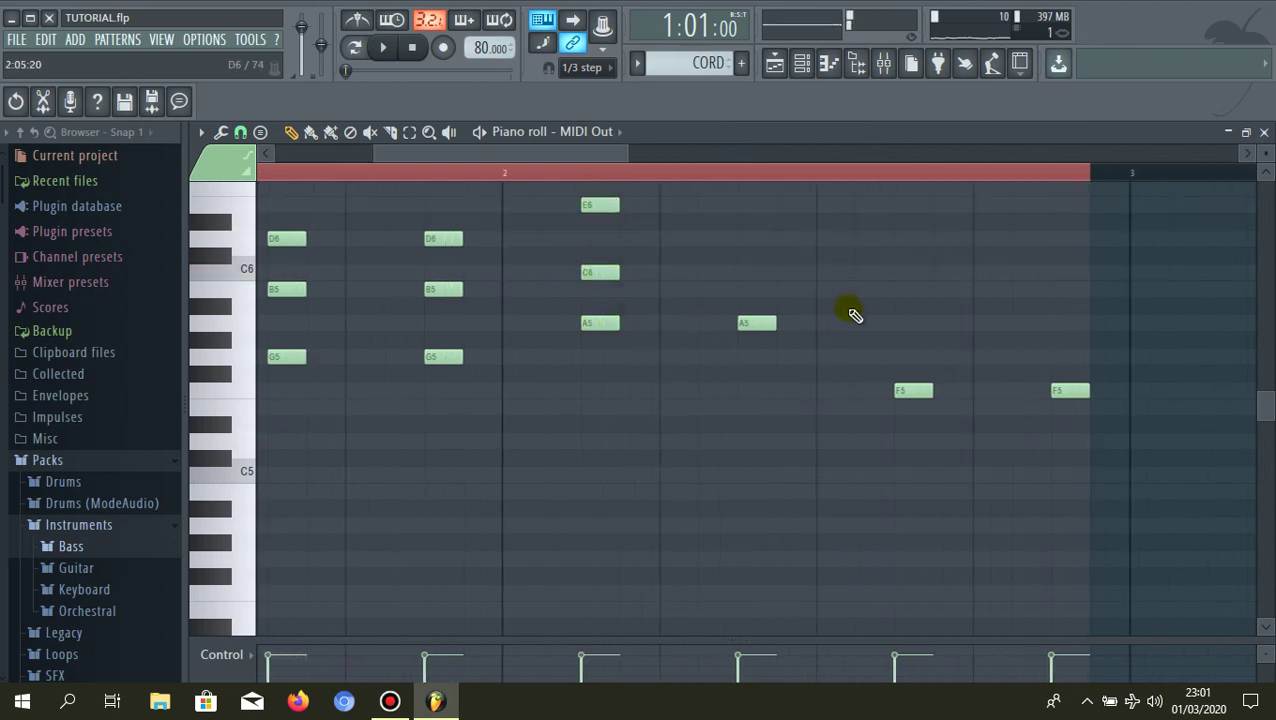
{"action": "left_click", "coordinate": [745, 272]}
{"action": "left_click", "coordinate": [746, 206]}
- Stack A5 and C6 above both F5 root notes in the second half of bar 2 to form F major chords
{"action": "scroll", "coordinate": [540, 421], "scroll_direction": "down", "scroll_amount": 2}
{"action": "scroll", "coordinate": [540, 421], "scroll_direction": "down", "scroll_amount": 1}
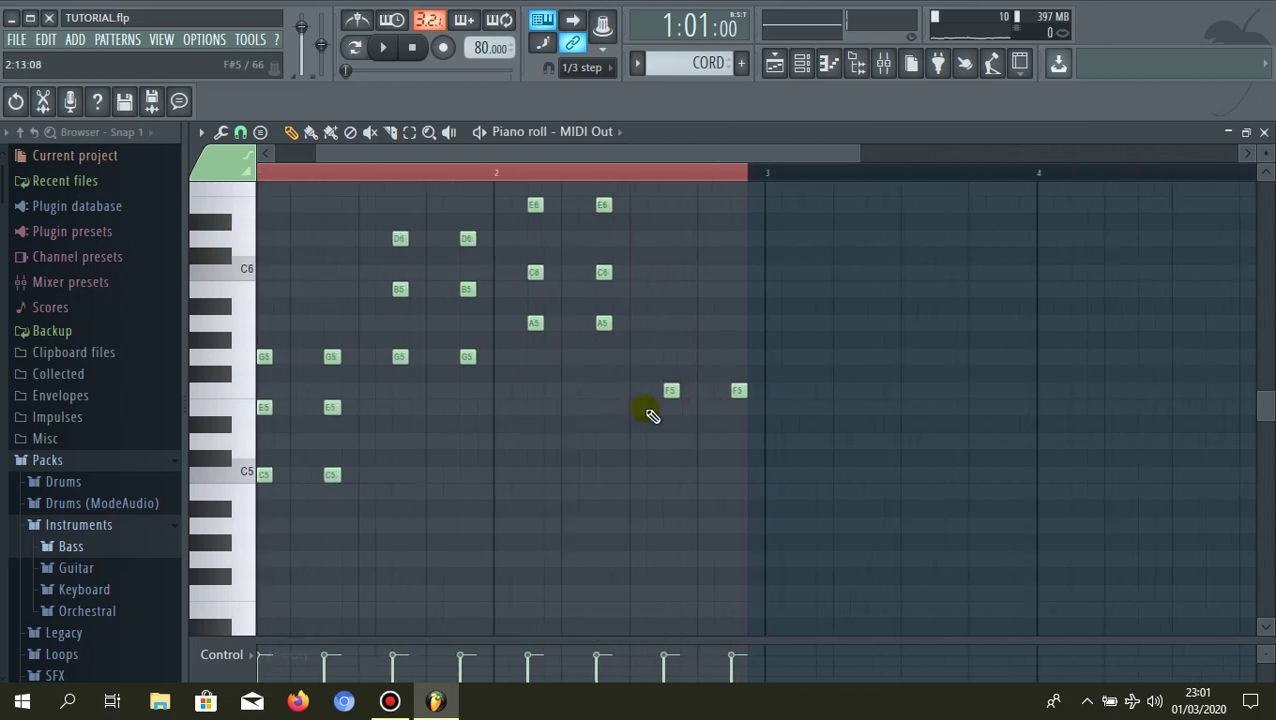
{"action": "scroll", "coordinate": [650, 395], "scroll_direction": "up", "scroll_amount": 2}
{"action": "left_click", "coordinate": [646, 322]}
{"action": "left_click", "coordinate": [647, 272]}
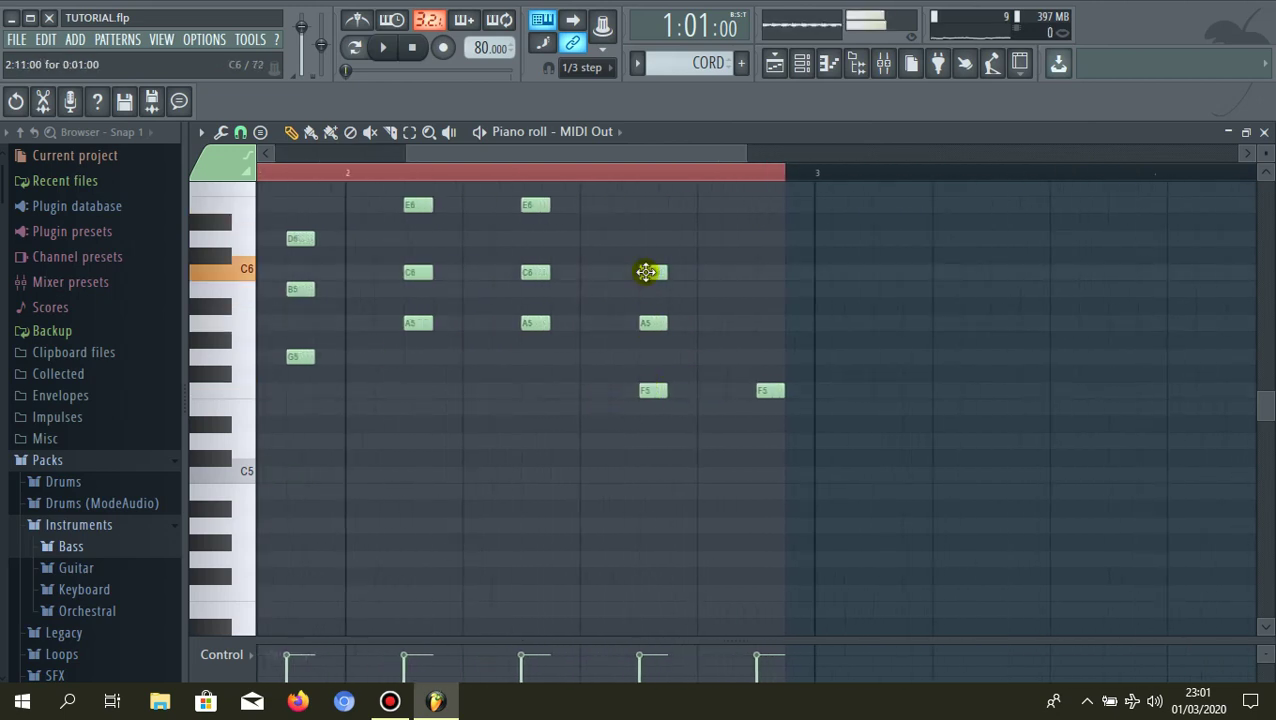
{"action": "left_click", "coordinate": [760, 322]}
{"action": "left_click", "coordinate": [755, 276]}
{"action": "scroll", "coordinate": [632, 413], "scroll_direction": "down", "scroll_amount": 2}
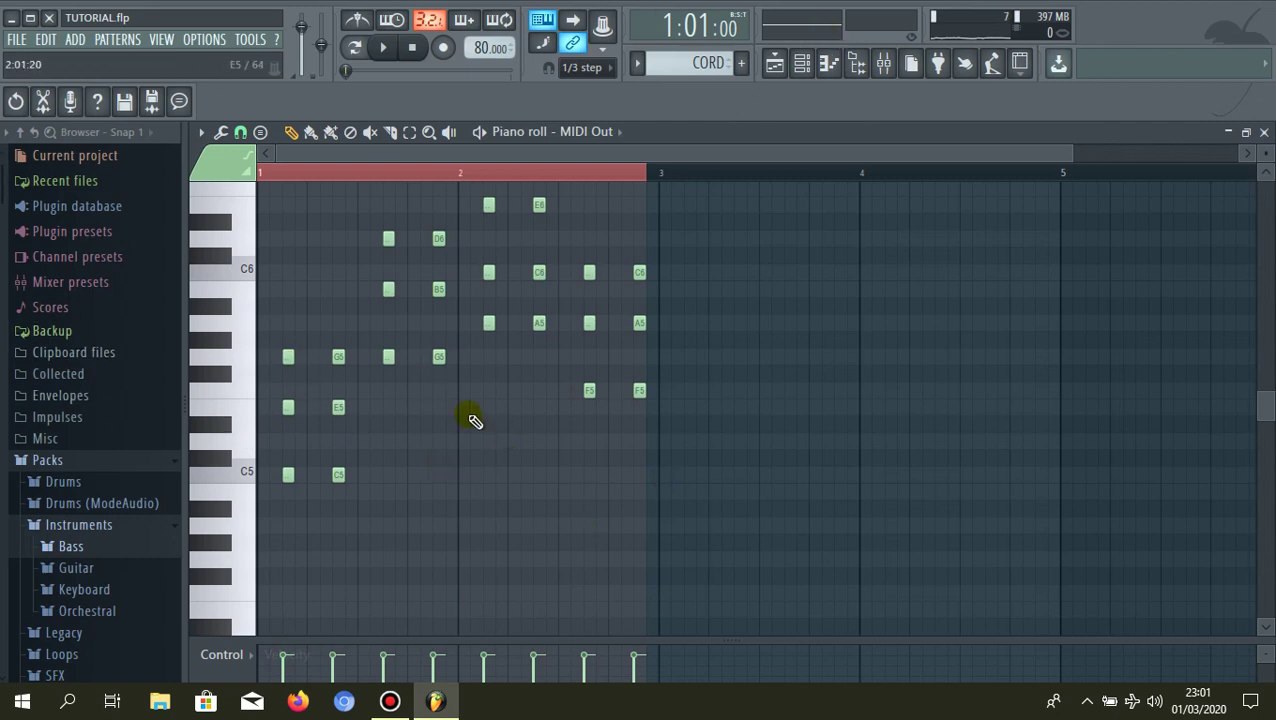
- Play the two-bar chord pattern to audition it and stop playback
{"action": "scroll", "coordinate": [271, 401], "scroll_direction": "up", "scroll_amount": 5}
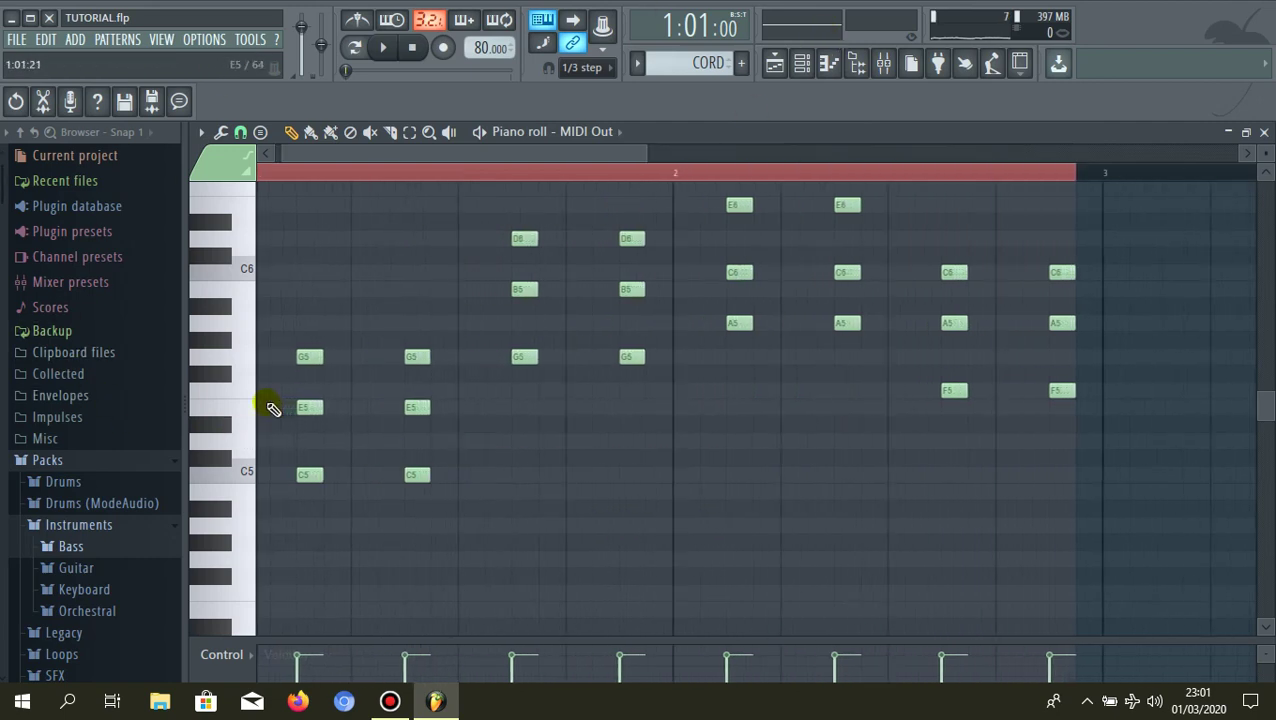
{"action": "scroll", "coordinate": [393, 279], "scroll_direction": "down", "scroll_amount": 5}
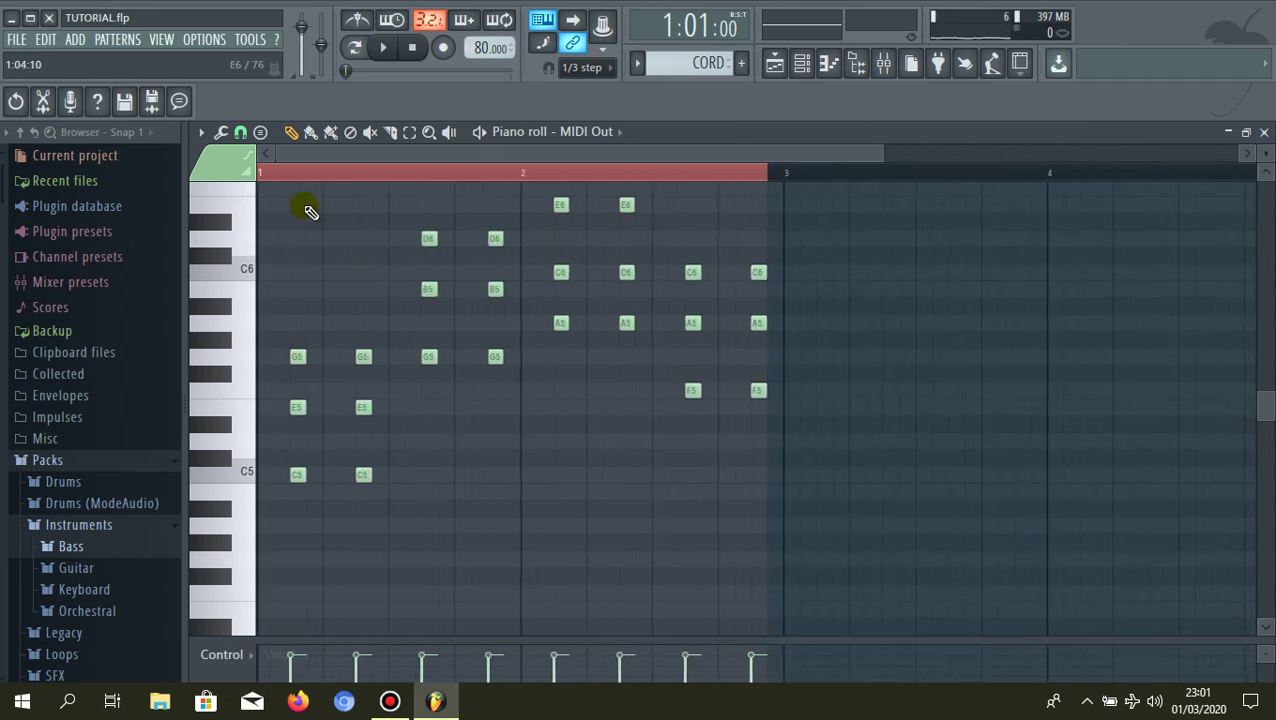
{"action": "key", "text": "space"}
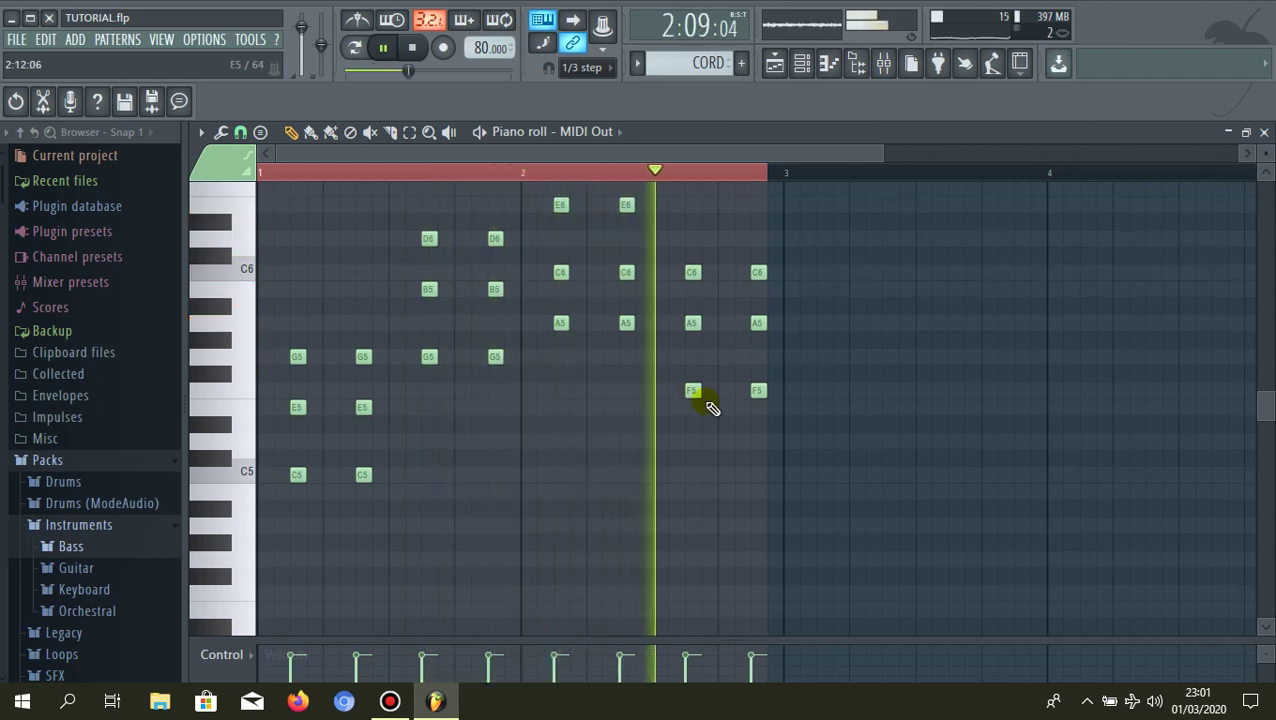
{"action": "key", "text": "space"}
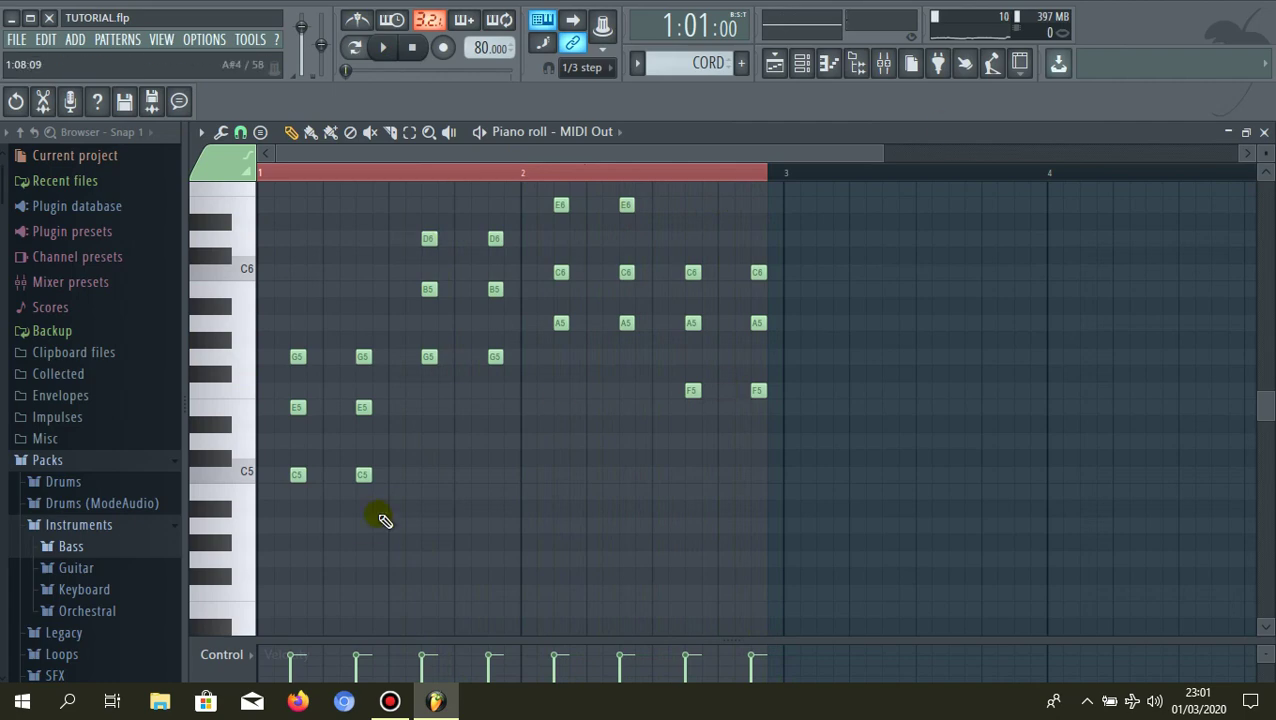
- Lower both B5 notes of the G chords in bar 1 to A#5 to make them minor
{"action": "scroll", "coordinate": [572, 313], "scroll_direction": "up", "scroll_amount": 4}
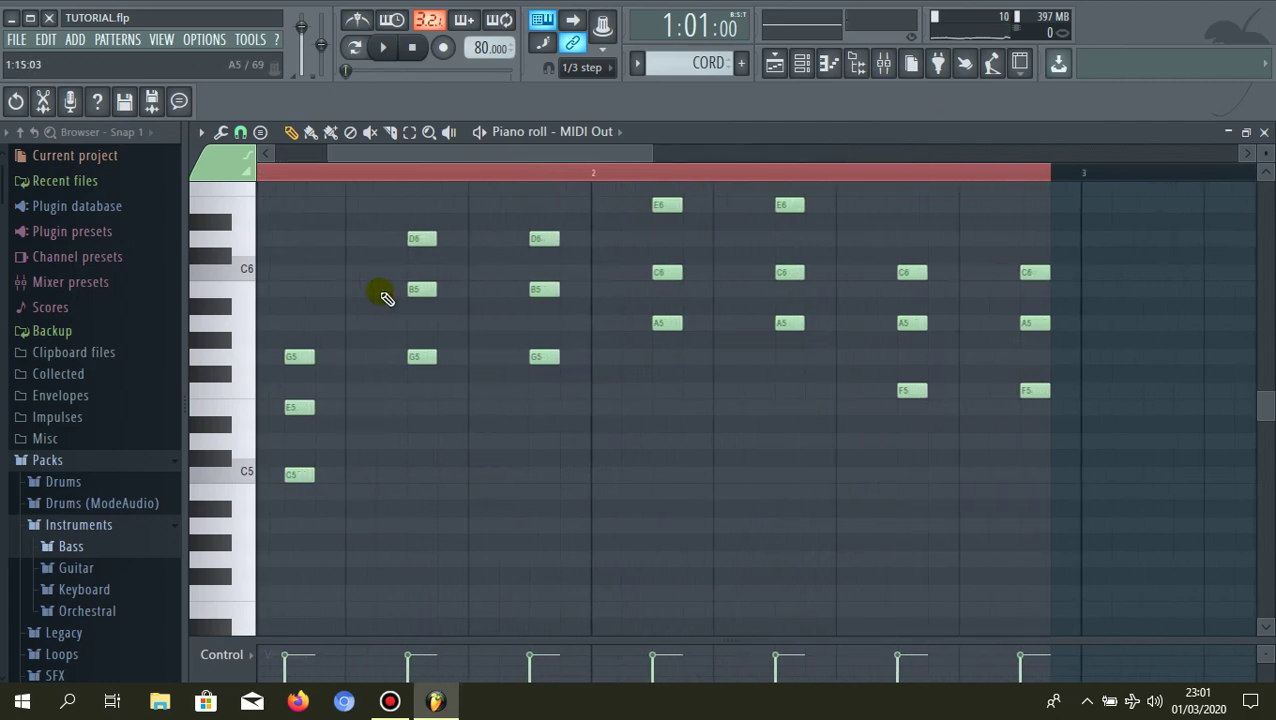
{"action": "left_click_drag", "start_coordinate": [379, 287], "coordinate": [556, 300]}
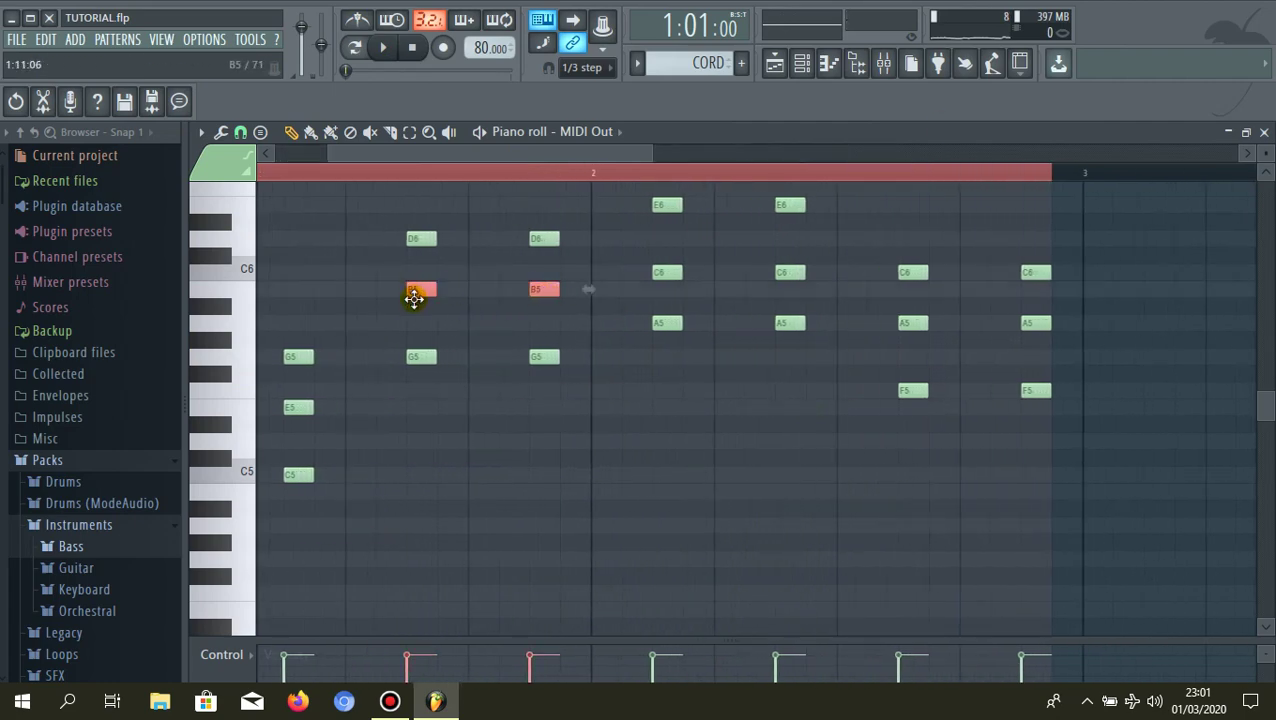
{"action": "left_click_drag", "start_coordinate": [414, 299], "coordinate": [416, 307]}
{"action": "scroll", "coordinate": [464, 259], "scroll_direction": "down", "scroll_amount": 4}
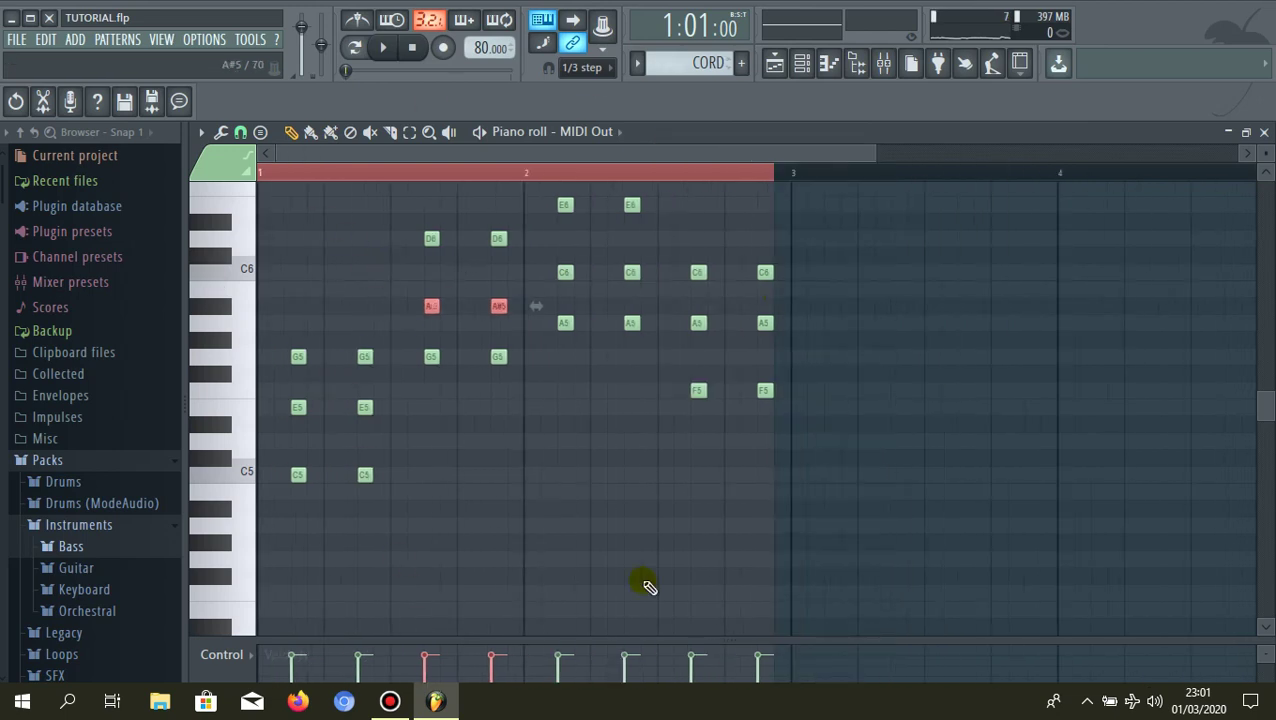
- Clear the time selection, audition the pattern with the G minor chords from the start, and stop playback
{"action": "left_click", "coordinate": [277, 173]}
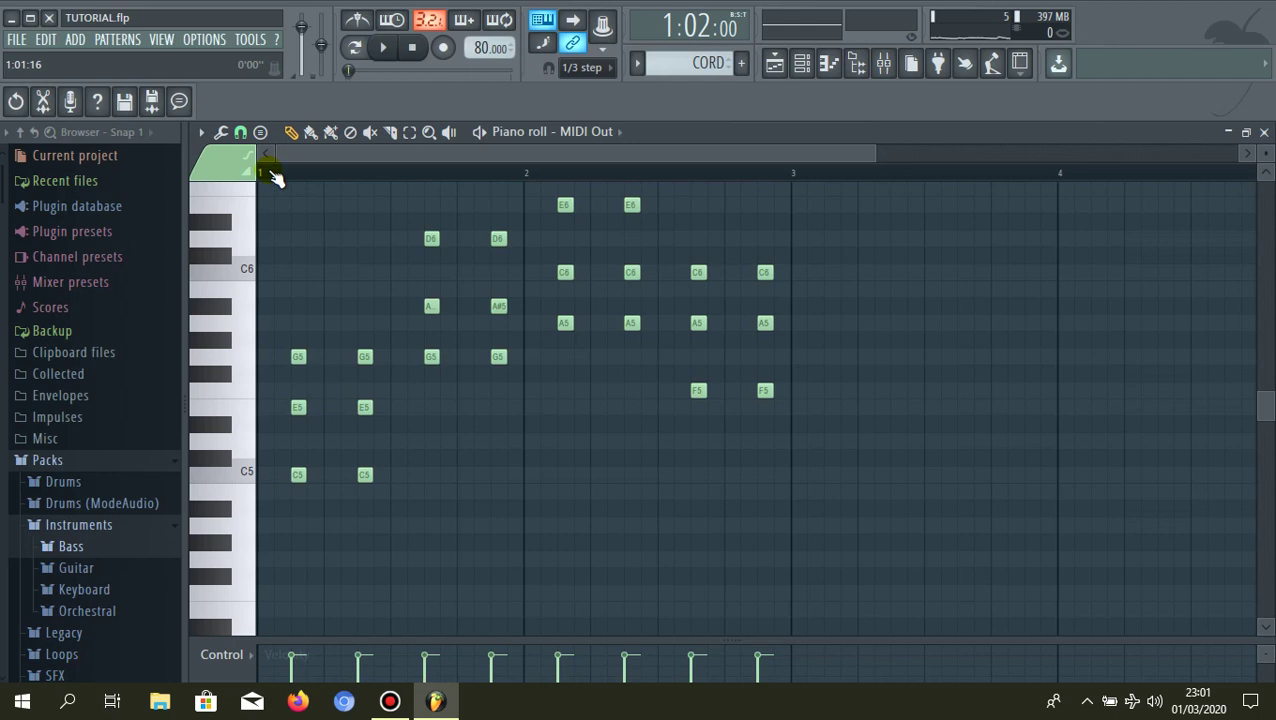
{"action": "left_click", "coordinate": [219, 184]}
{"action": "key", "text": "space"}
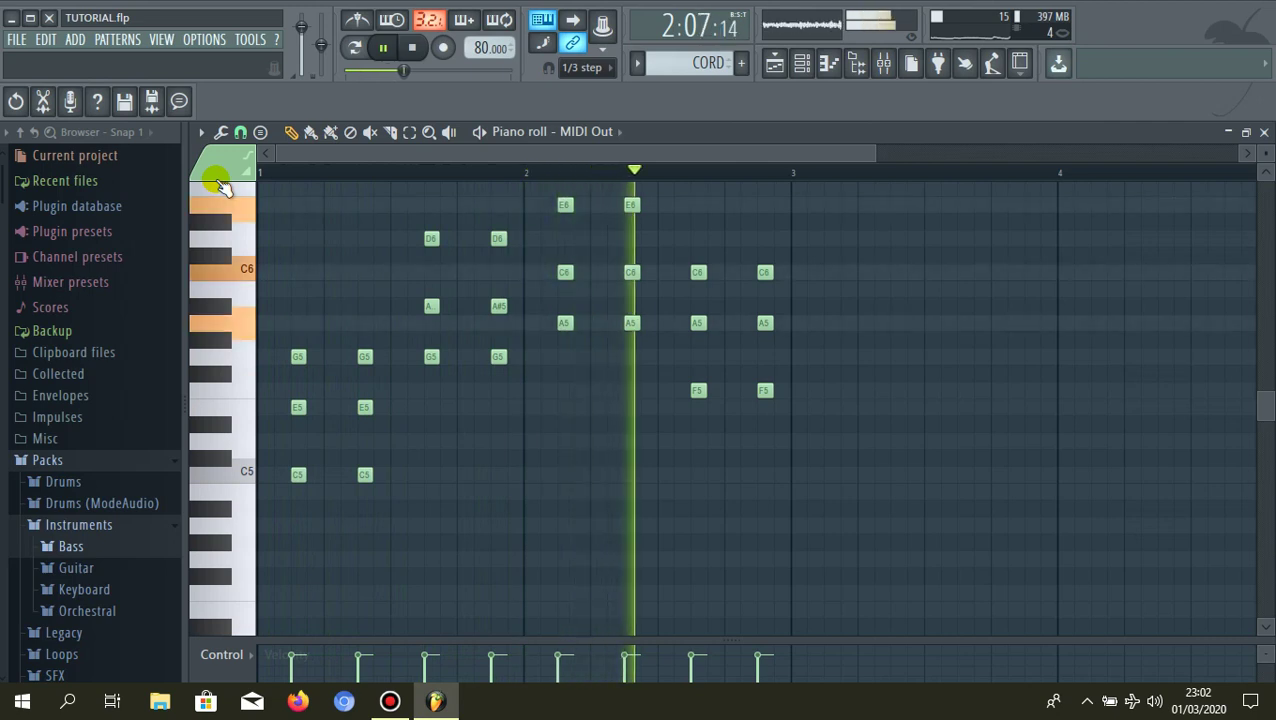
{"action": "key", "text": "space"}
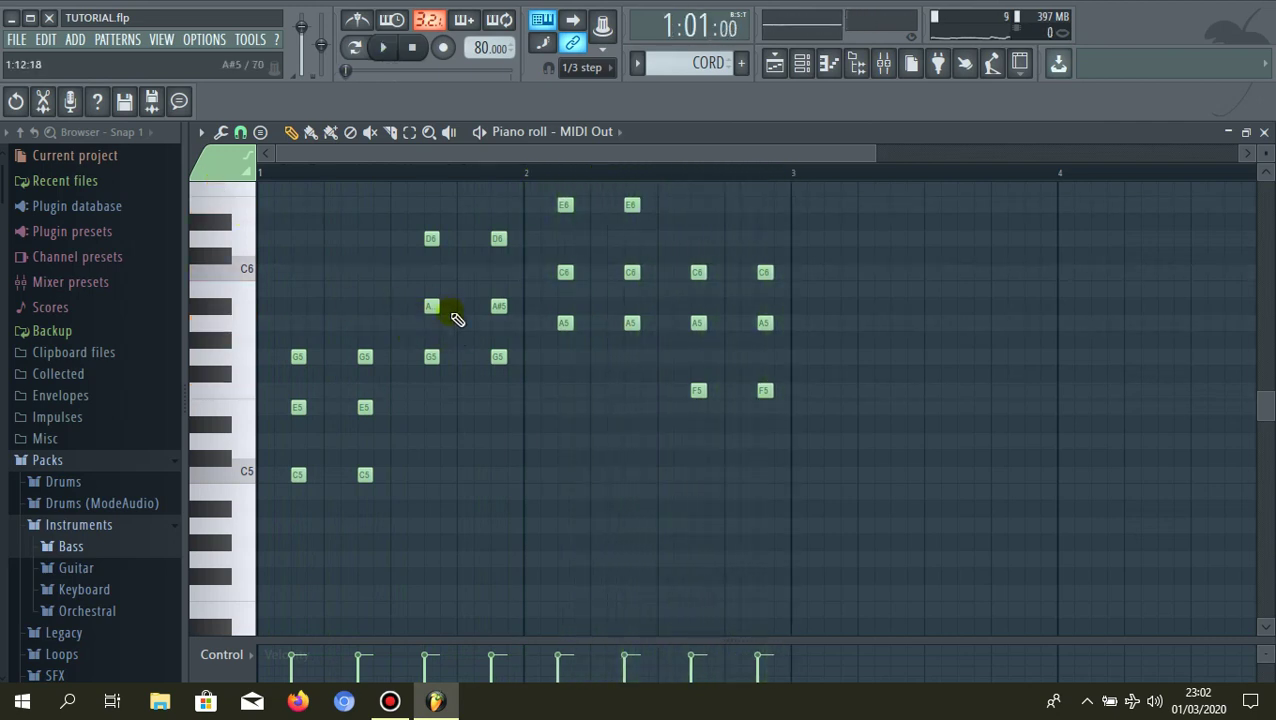
- Raise both A#5 notes of the G chords in bar 1 back to B5
{"action": "scroll", "coordinate": [425, 308], "scroll_direction": "up", "scroll_amount": 2}
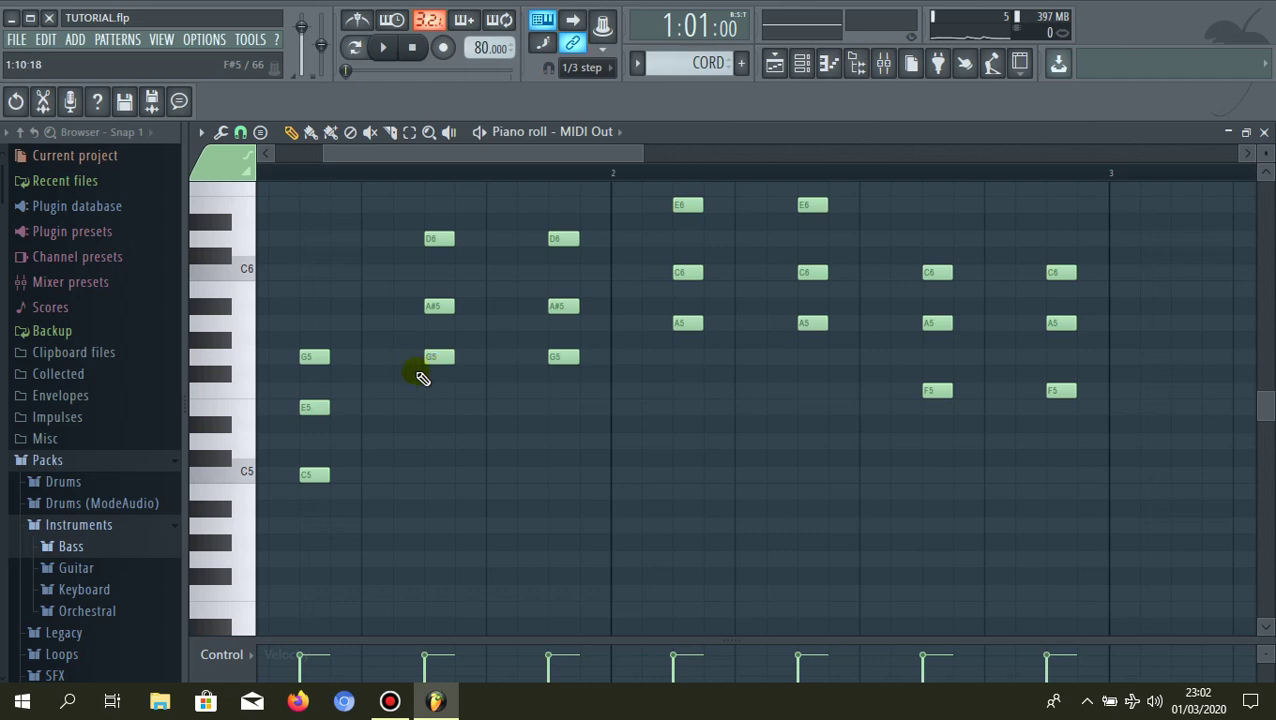
{"action": "scroll", "coordinate": [436, 356], "scroll_direction": "up", "scroll_amount": 3}
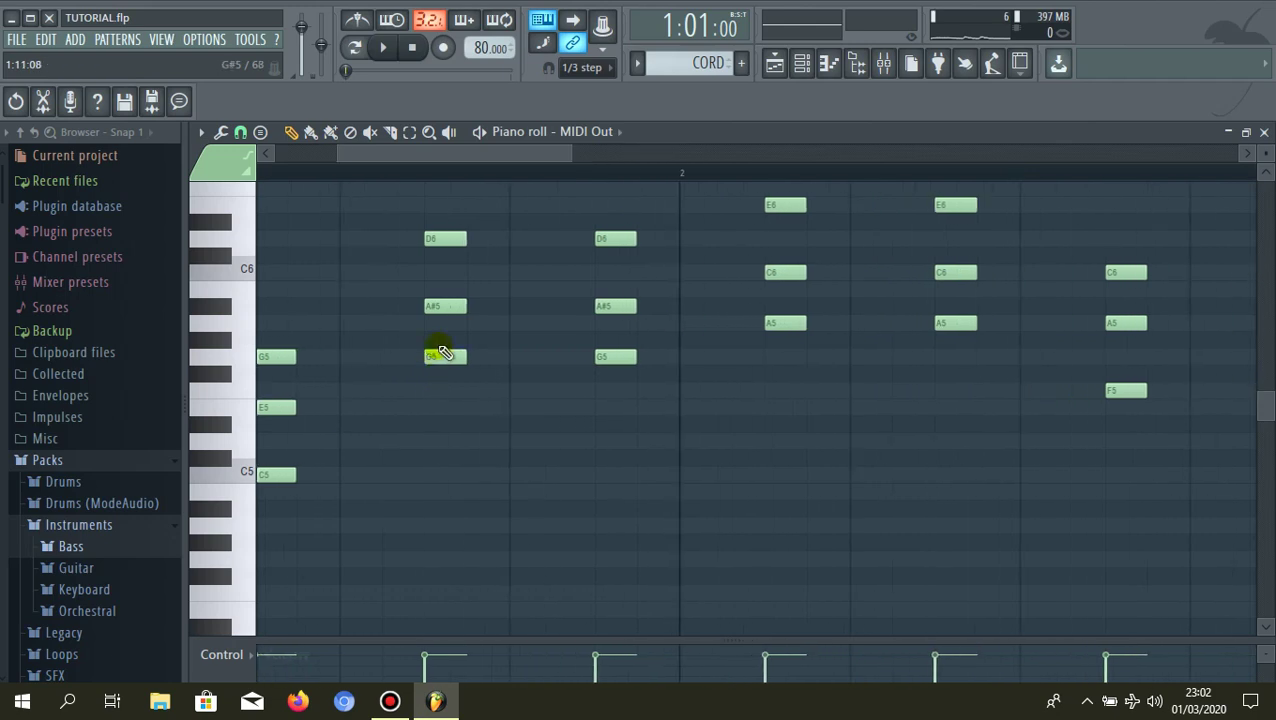
{"action": "scroll", "coordinate": [441, 352], "scroll_direction": "down", "scroll_amount": 3}
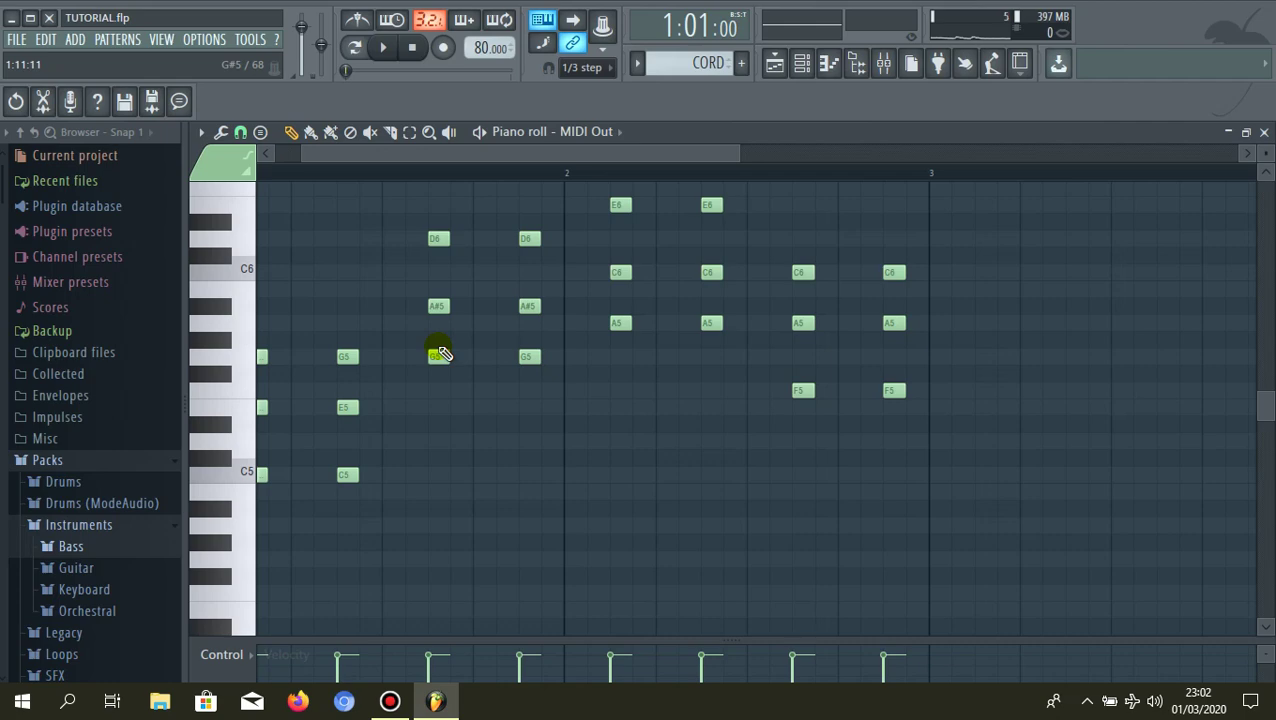
{"action": "scroll", "coordinate": [453, 335], "scroll_direction": "down", "scroll_amount": 3}
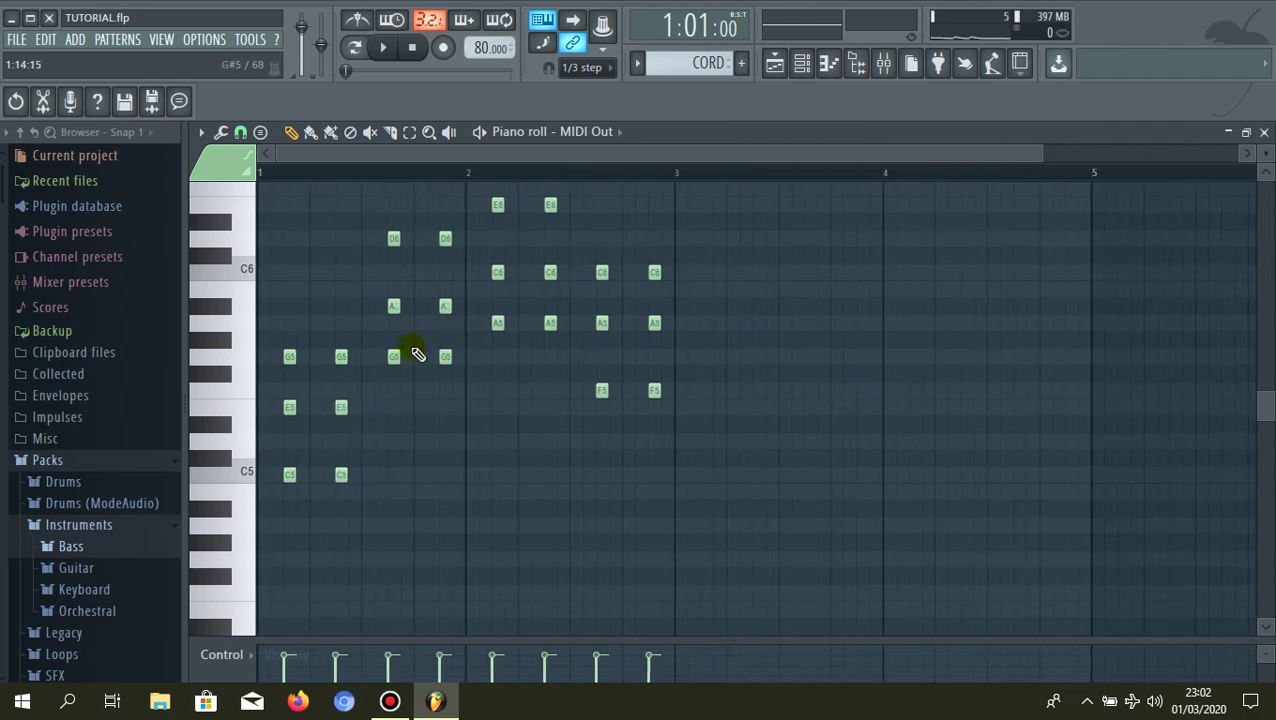
{"action": "scroll", "coordinate": [394, 350], "scroll_direction": "up", "scroll_amount": 3}
{"action": "scroll", "coordinate": [394, 350], "scroll_direction": "up", "scroll_amount": 2}
{"action": "scroll", "coordinate": [362, 311], "scroll_direction": "up", "scroll_amount": 5}
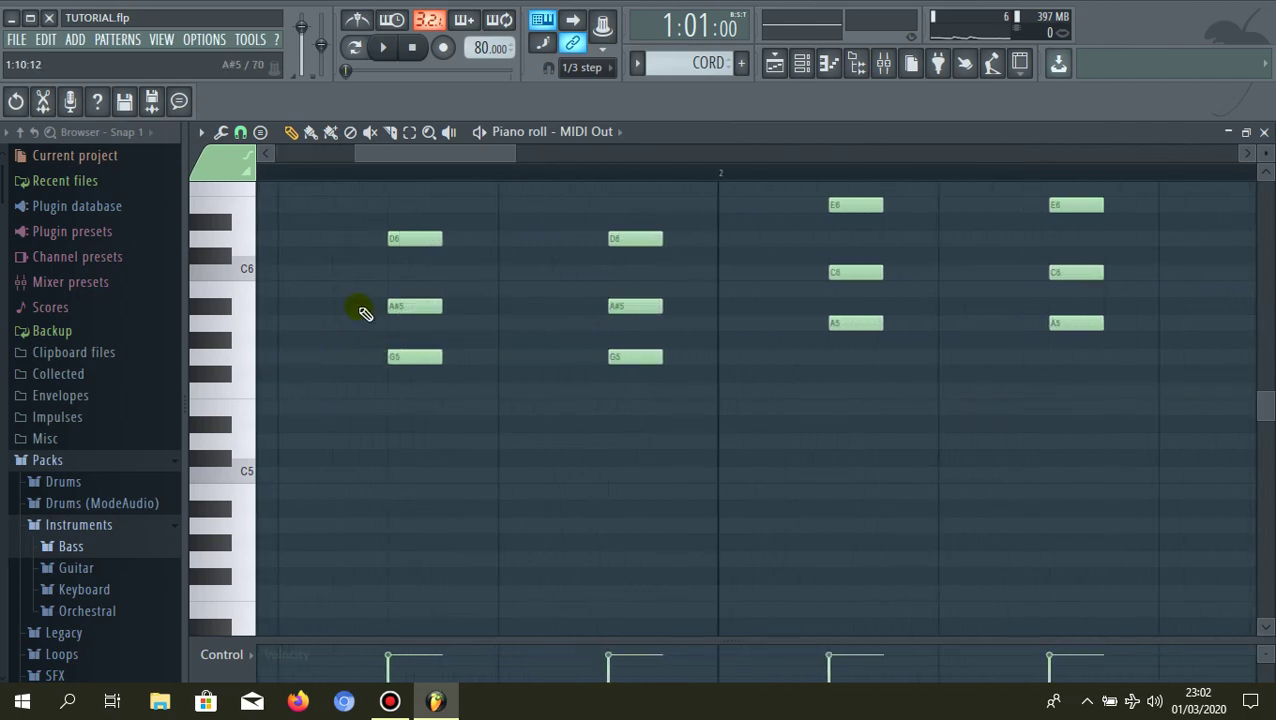
{"action": "left_click_drag", "start_coordinate": [361, 311], "coordinate": [997, 313]}
{"action": "left_click_drag", "start_coordinate": [877, 307], "coordinate": [879, 279]}
{"action": "scroll", "coordinate": [761, 333], "scroll_direction": "down", "scroll_amount": 5}
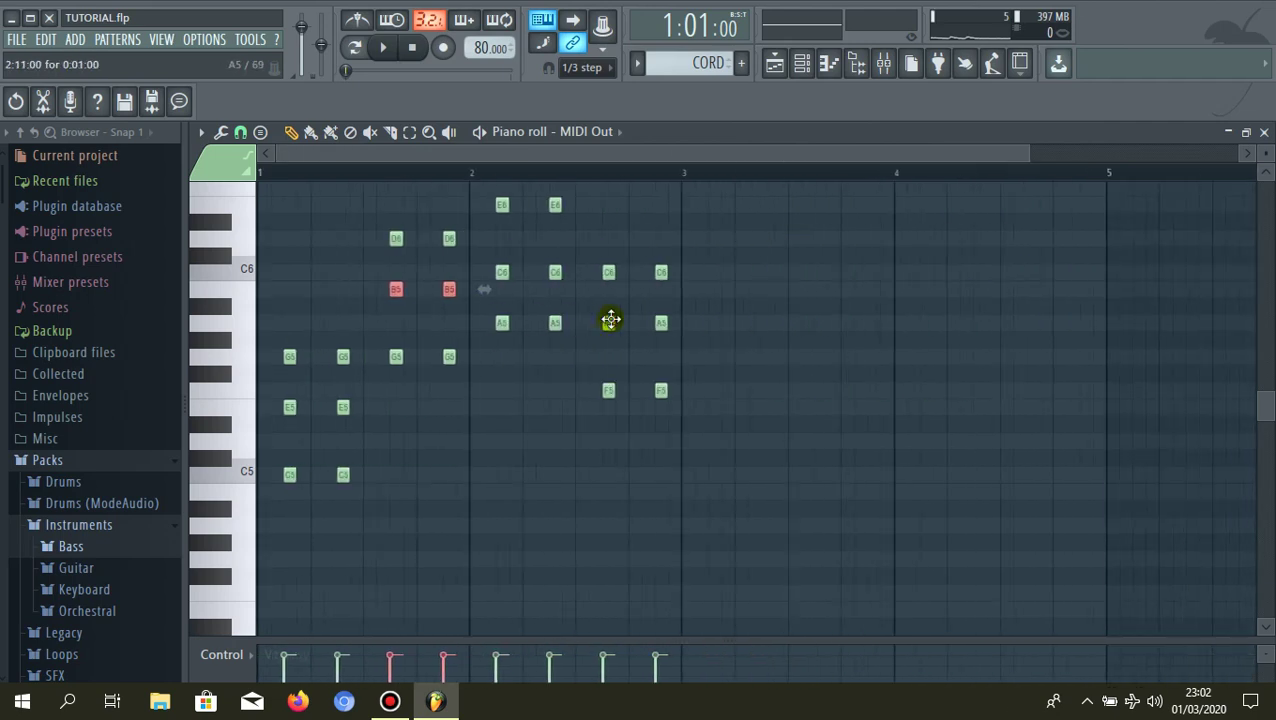
- Examine how the notes of the C, G, A minor and F chords are spaced across both bars
{"action": "scroll", "coordinate": [485, 289], "scroll_direction": "up", "scroll_amount": 3}
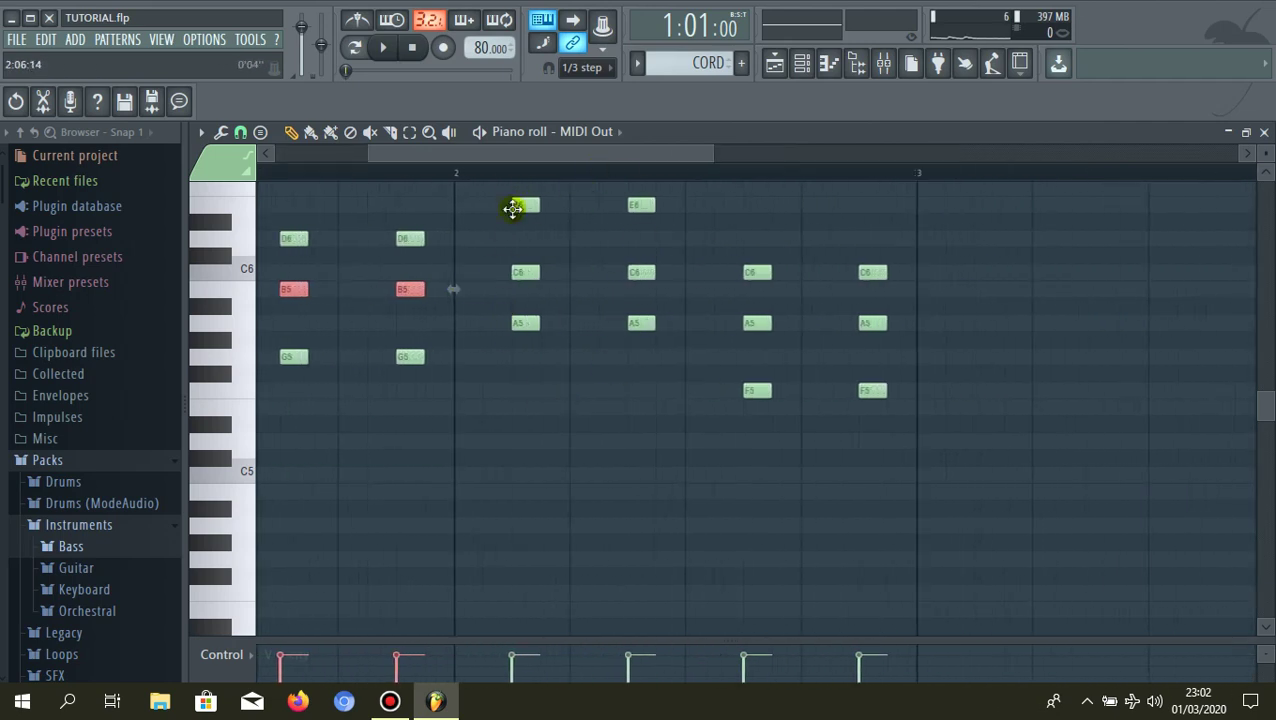
{"action": "scroll", "coordinate": [862, 400], "scroll_direction": "down", "scroll_amount": 2}
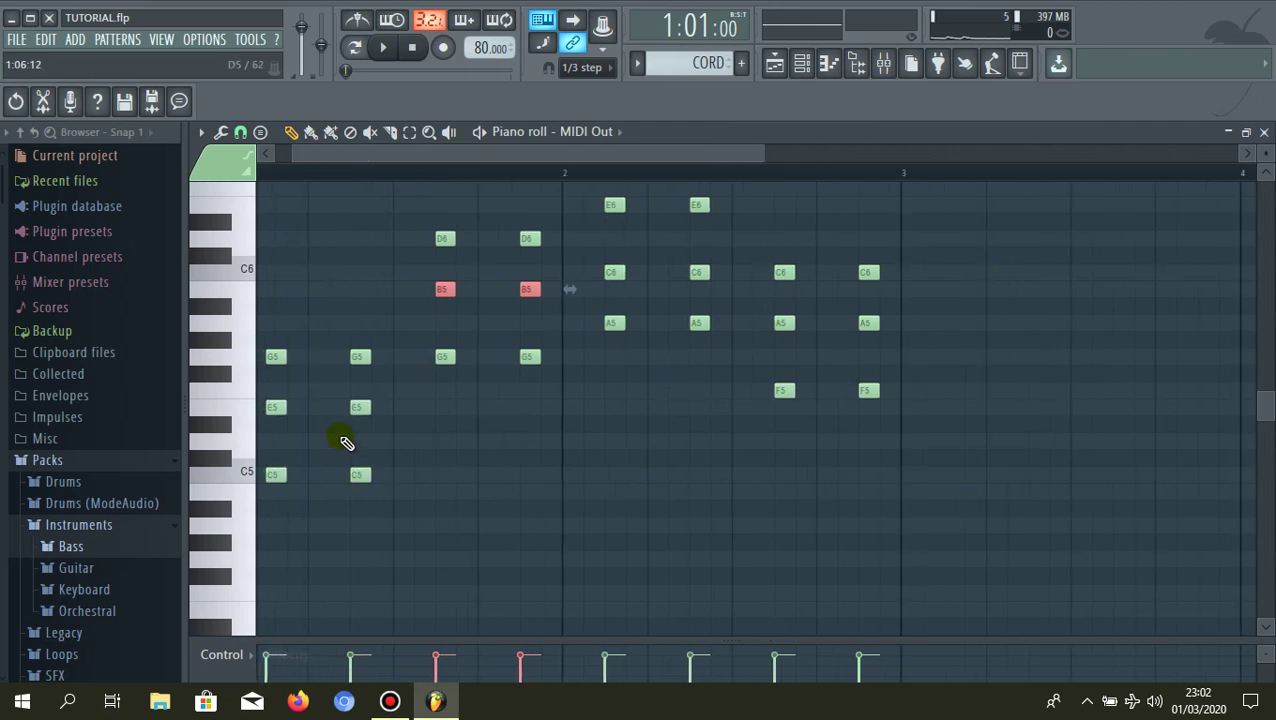
{"action": "scroll", "coordinate": [255, 495], "scroll_direction": "up", "scroll_amount": 1}
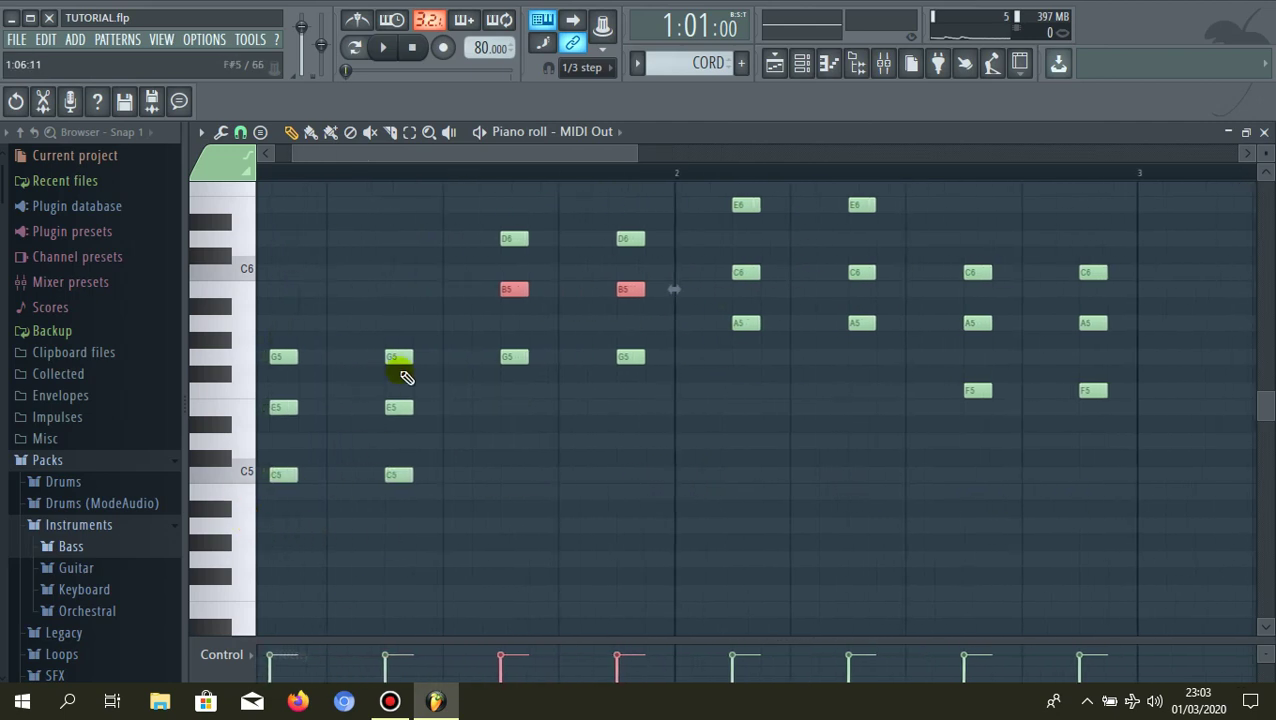
{"action": "scroll", "coordinate": [403, 374], "scroll_direction": "down", "scroll_amount": 2}
{"action": "scroll", "coordinate": [420, 362], "scroll_direction": "down", "scroll_amount": 1}
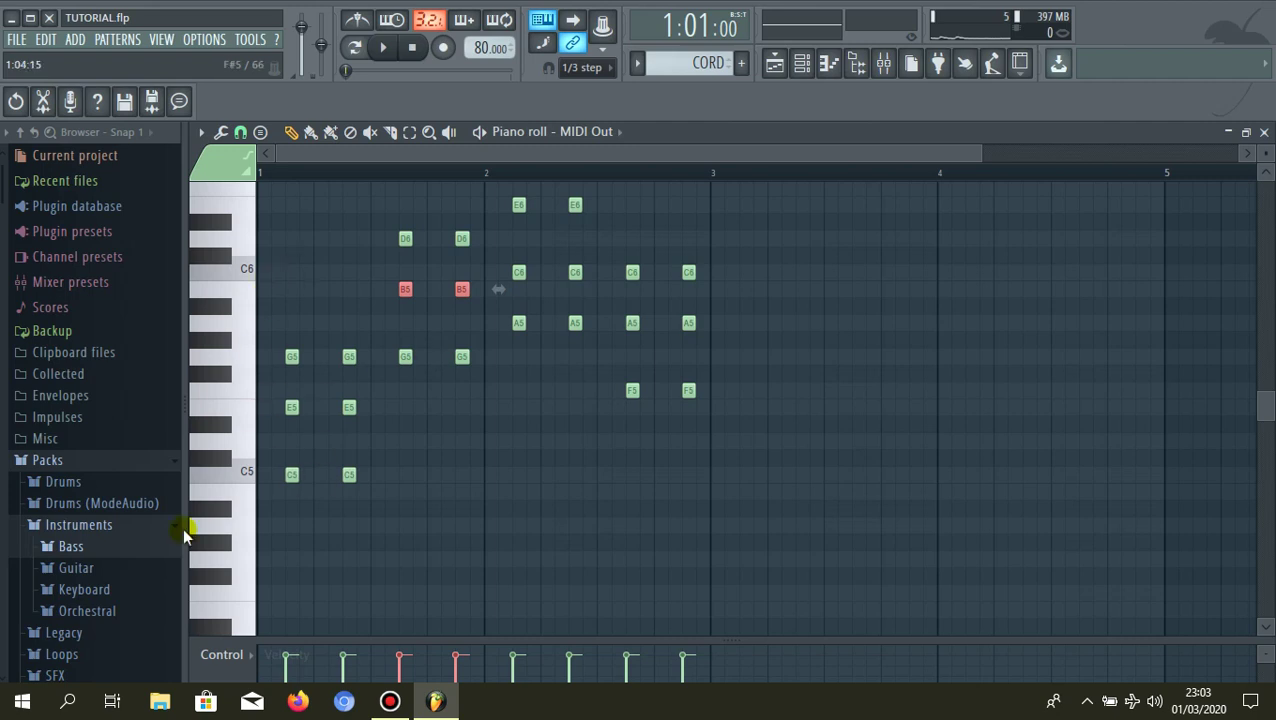
{"action": "scroll", "coordinate": [240, 443], "scroll_direction": "up", "scroll_amount": 2}
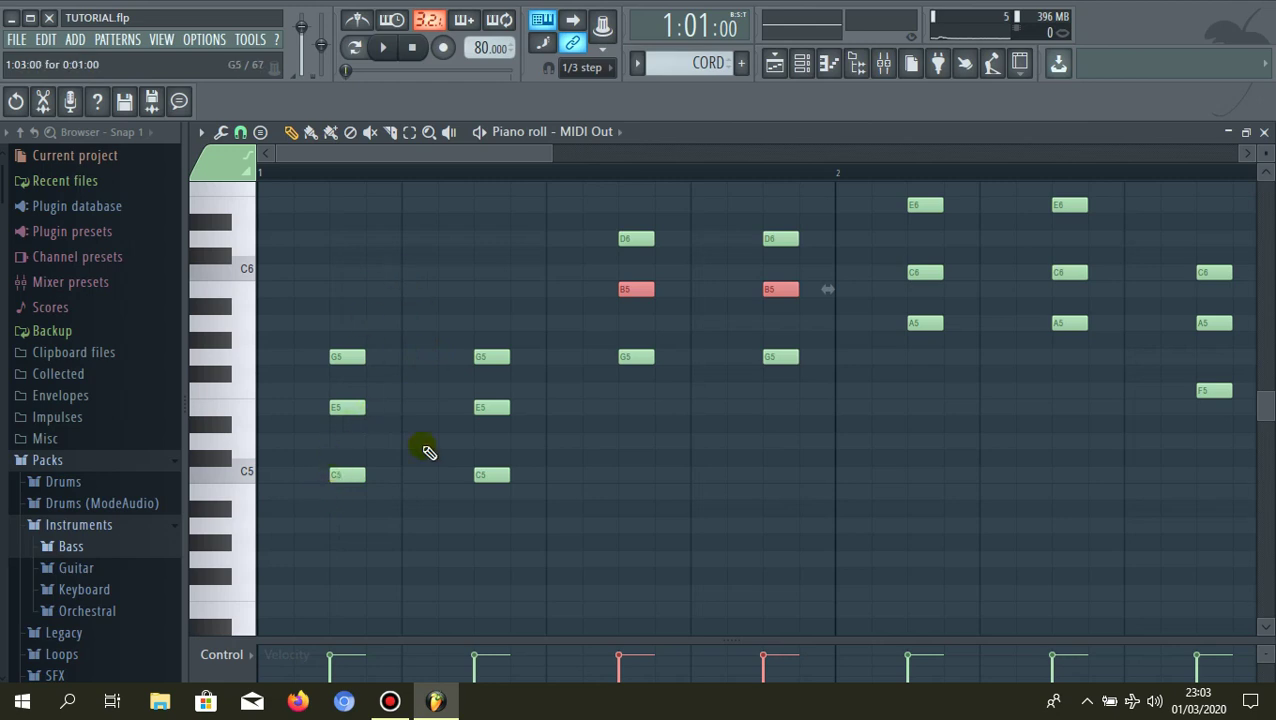
{"action": "scroll", "coordinate": [271, 356], "scroll_direction": "down", "scroll_amount": 3}
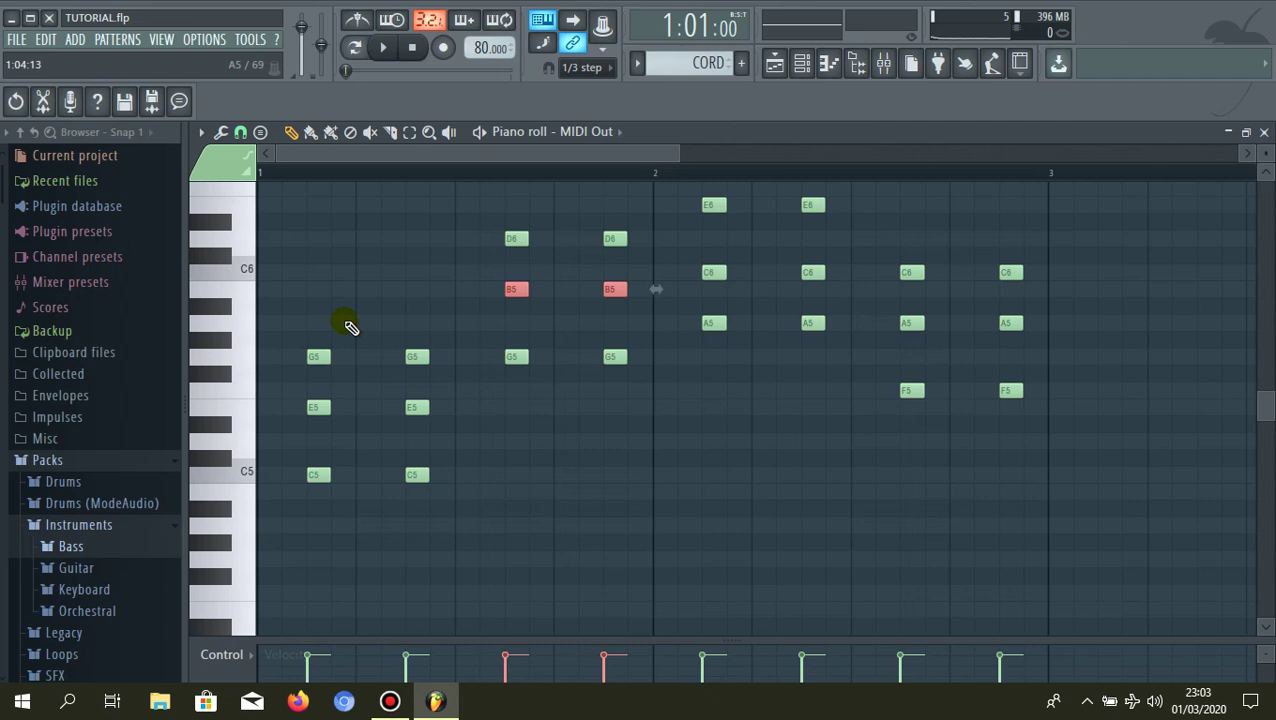
{"action": "scroll", "coordinate": [313, 302], "scroll_direction": "up", "scroll_amount": 2}
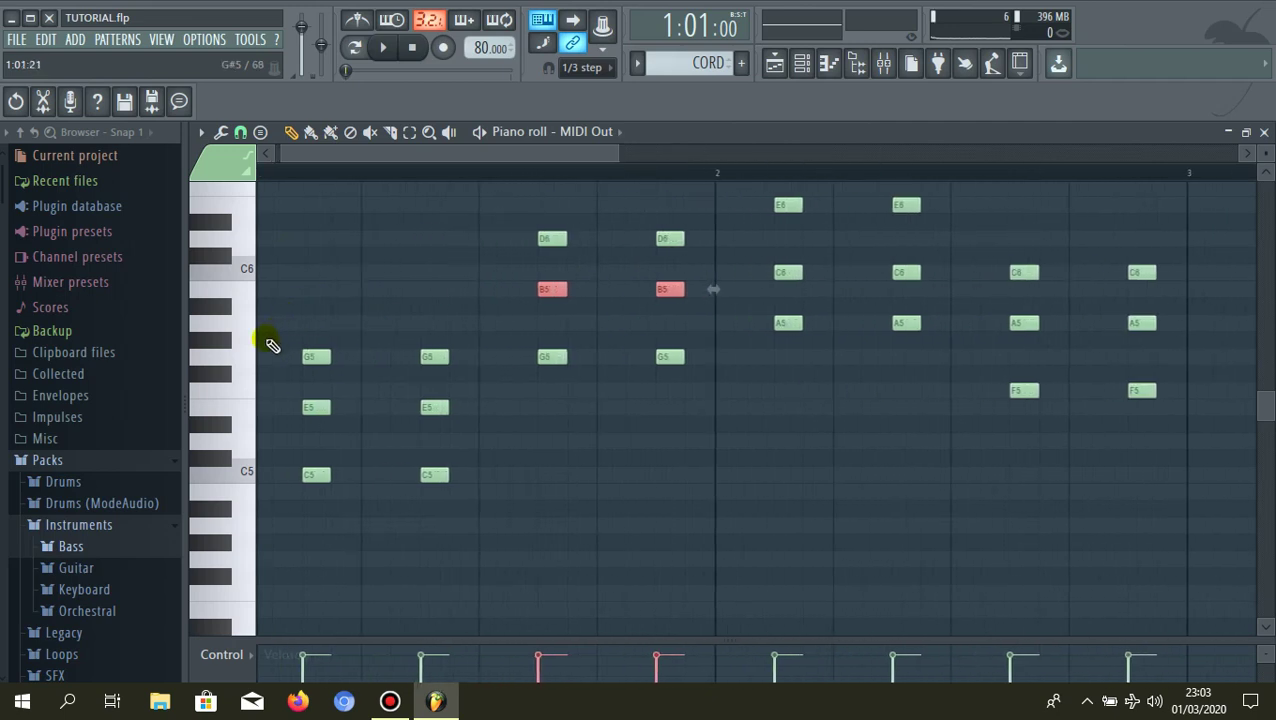
{"action": "scroll", "coordinate": [270, 343], "scroll_direction": "up", "scroll_amount": 2}
{"action": "scroll", "coordinate": [270, 343], "scroll_direction": "down", "scroll_amount": 3}
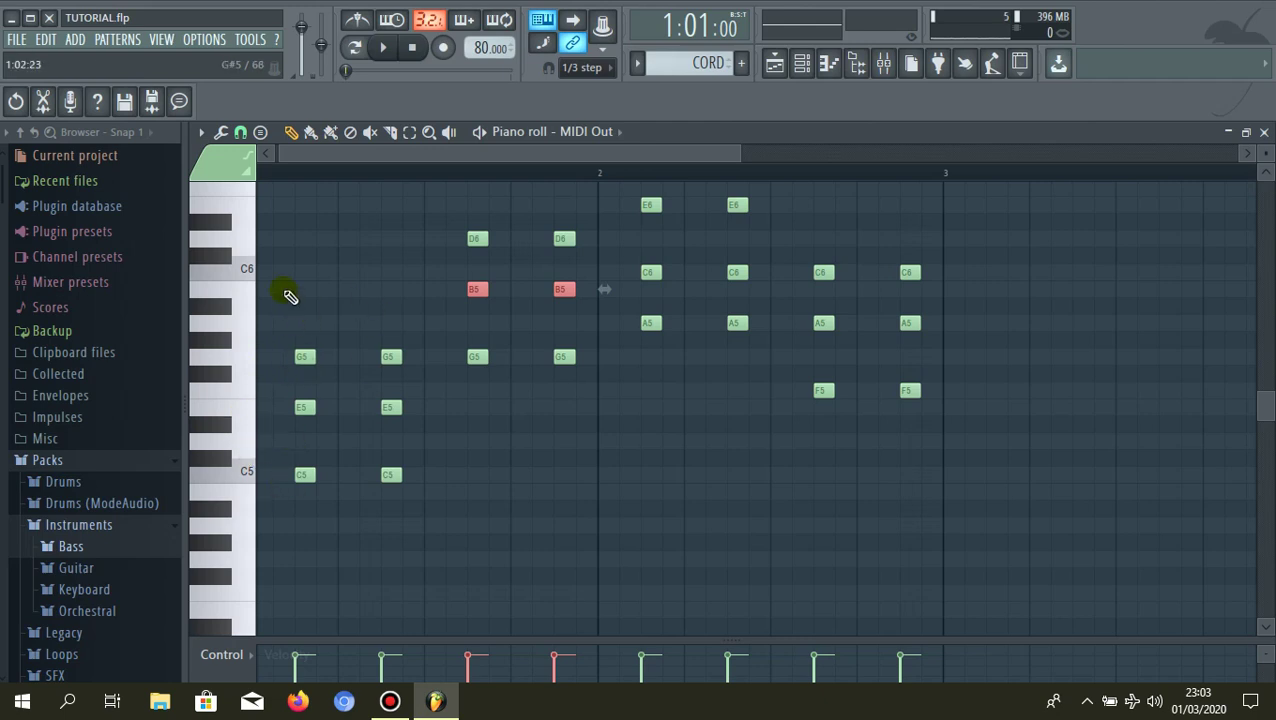
{"action": "scroll", "coordinate": [200, 440], "scroll_direction": "up", "scroll_amount": 1}
{"action": "scroll", "coordinate": [225, 436], "scroll_direction": "up", "scroll_amount": 3}
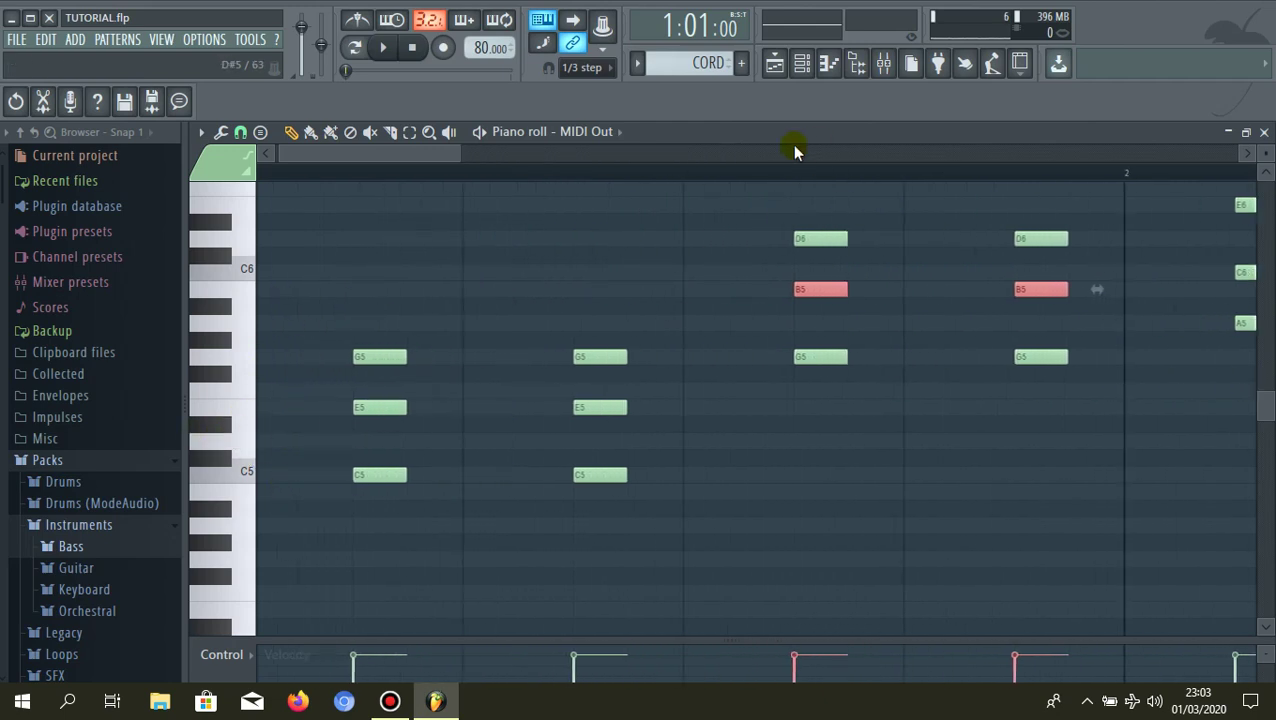
{"action": "scroll", "coordinate": [540, 295], "scroll_direction": "down", "scroll_amount": 3}
{"action": "scroll", "coordinate": [366, 370], "scroll_direction": "up", "scroll_amount": 2}
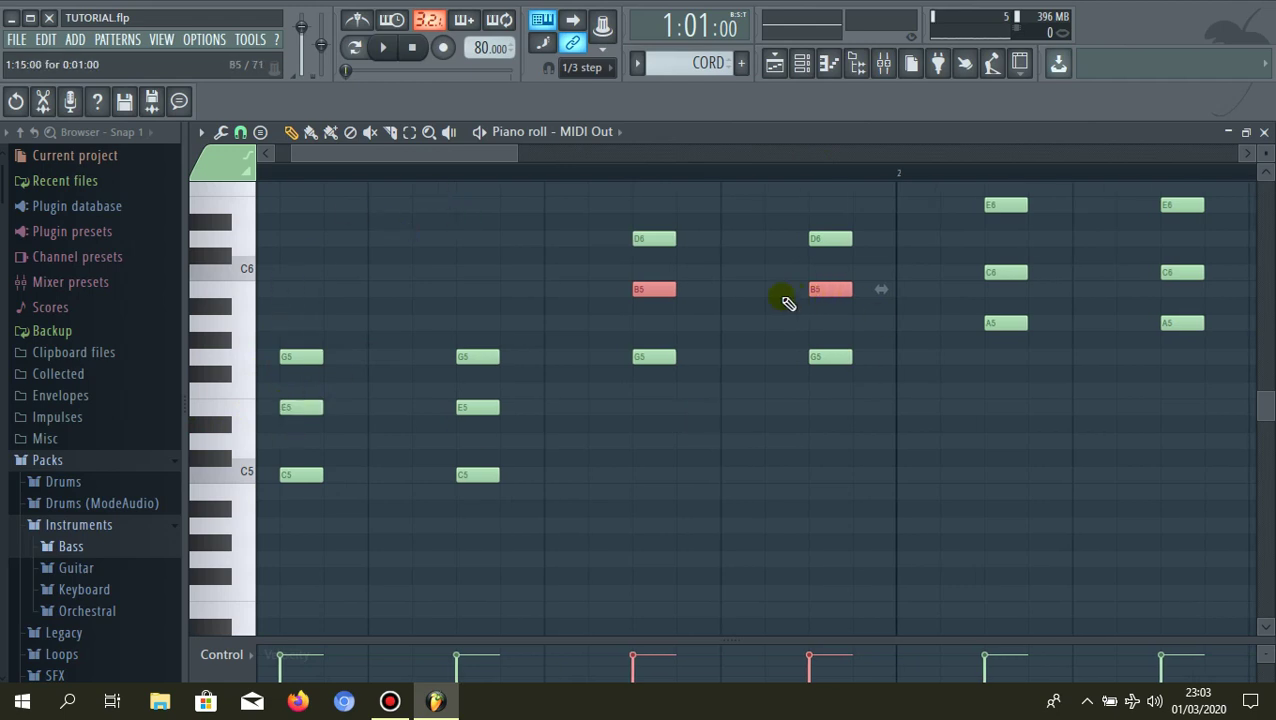
{"action": "scroll", "coordinate": [520, 370], "scroll_direction": "down", "scroll_amount": 2}
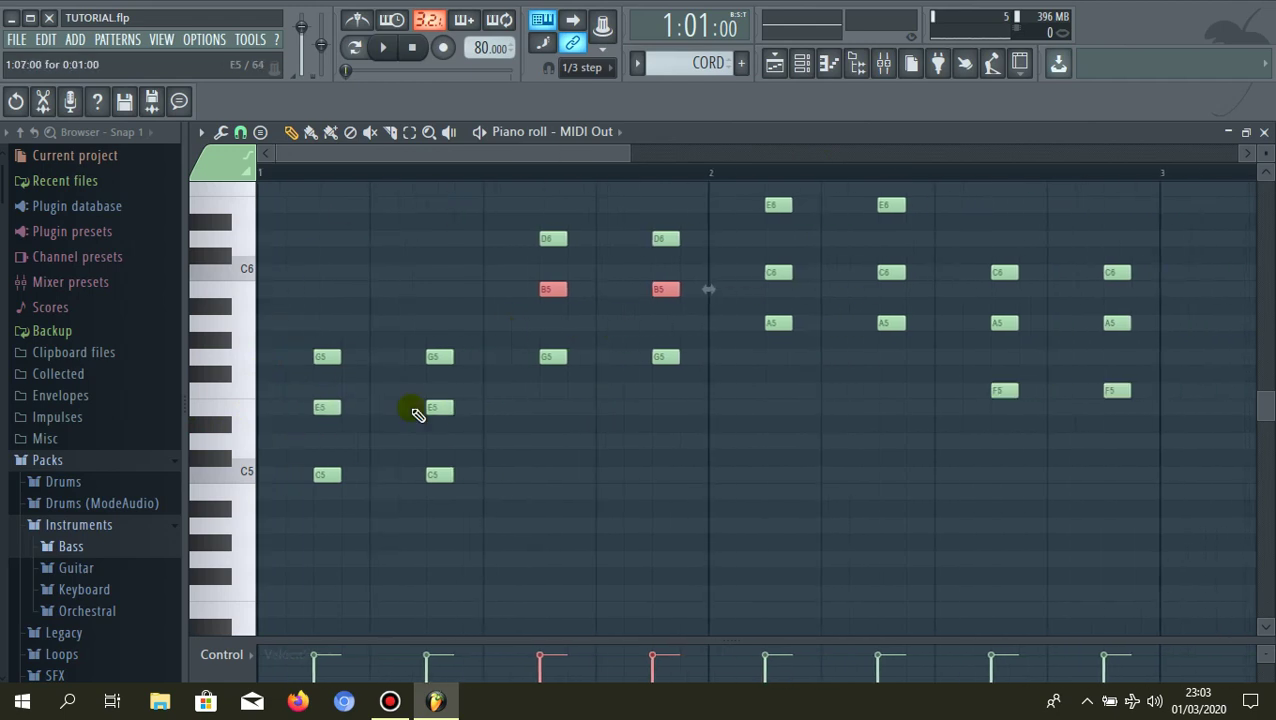
- Lower both E5 notes of the C chords in bar 1 to D#5 and return them to E5
{"action": "scroll", "coordinate": [290, 407], "scroll_direction": "up", "scroll_amount": 3}
{"action": "left_click_drag", "start_coordinate": [366, 412], "coordinate": [773, 459]}
{"action": "left_click_drag", "start_coordinate": [607, 410], "coordinate": [611, 437]}
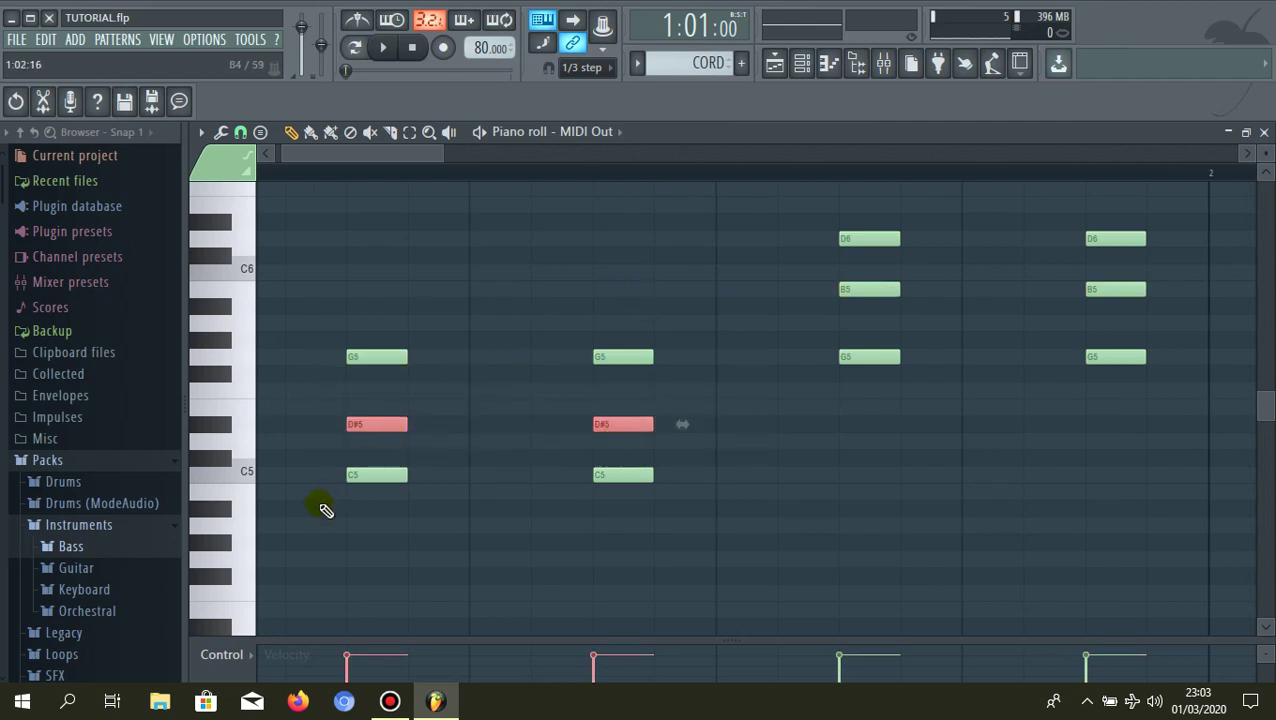
{"action": "left_click_drag", "start_coordinate": [378, 424], "coordinate": [366, 402]}
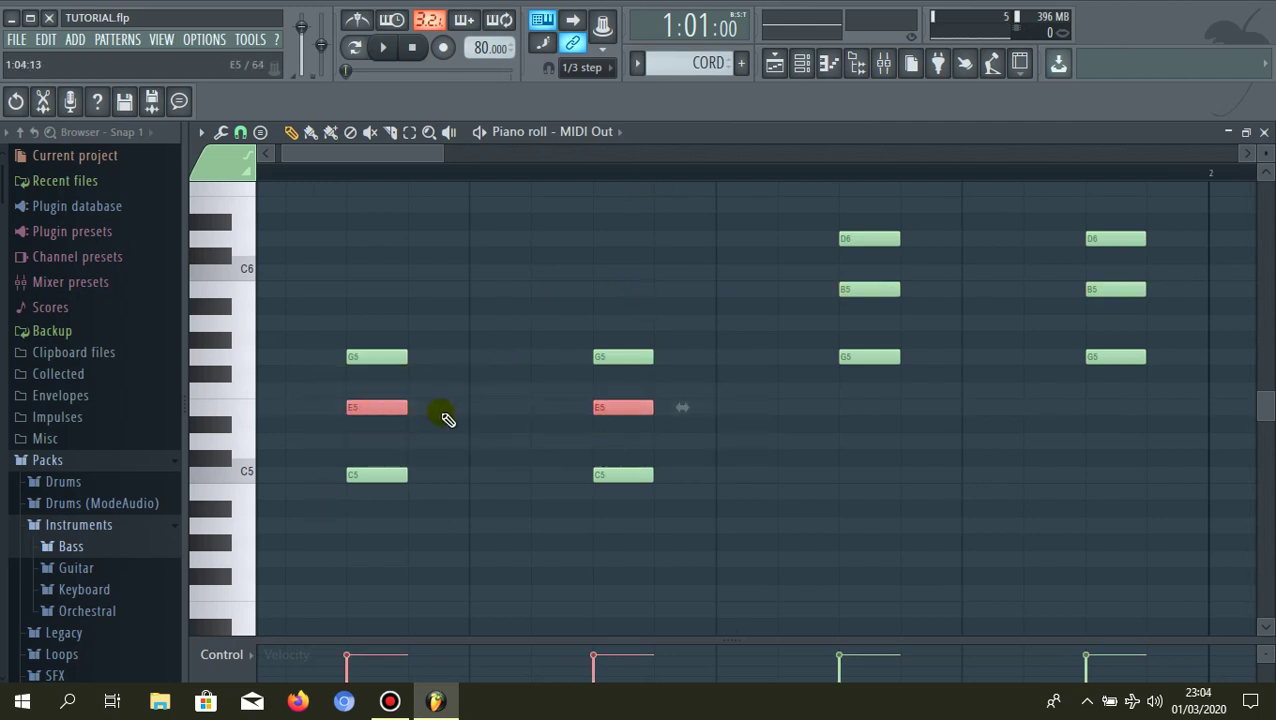
{"action": "scroll", "coordinate": [530, 348], "scroll_direction": "down", "scroll_amount": 3}
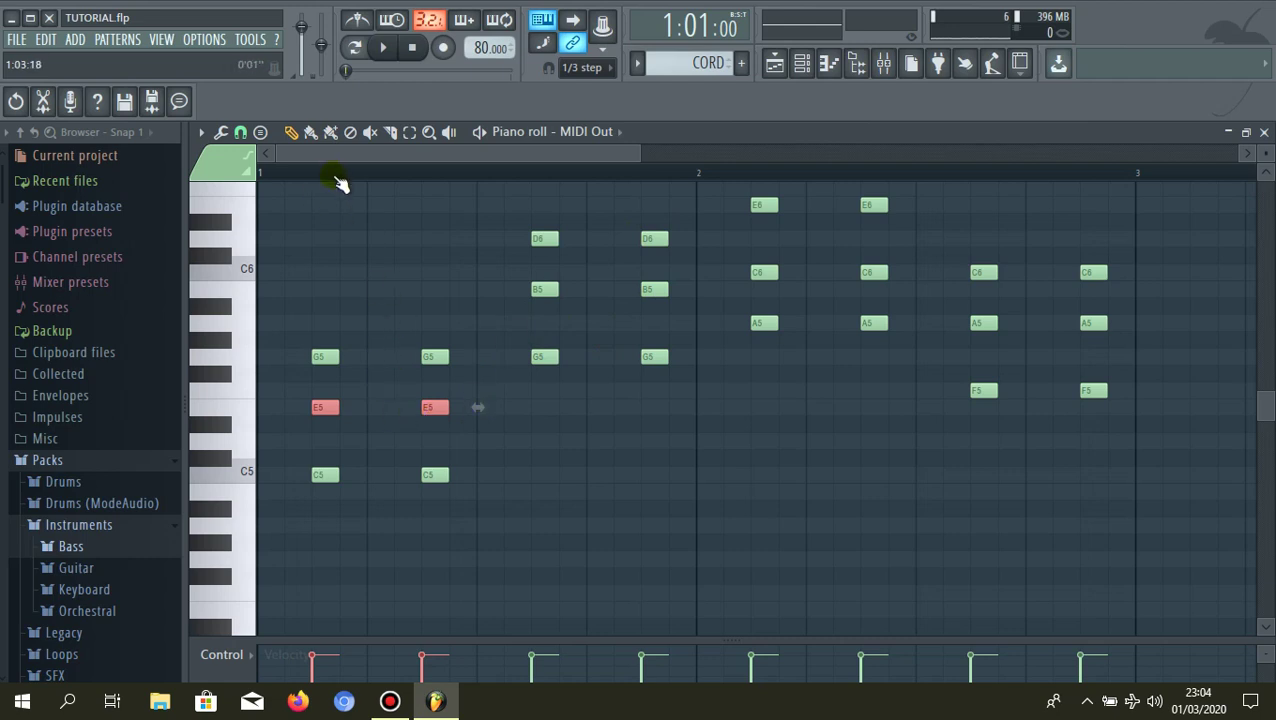
- Raise the C5 and E5 notes of the C chords and the F5 notes of the F chords by one octave
{"action": "scroll", "coordinate": [330, 270], "scroll_direction": "down", "scroll_amount": 1}
{"action": "scroll", "coordinate": [290, 270], "scroll_direction": "up", "scroll_amount": 2}
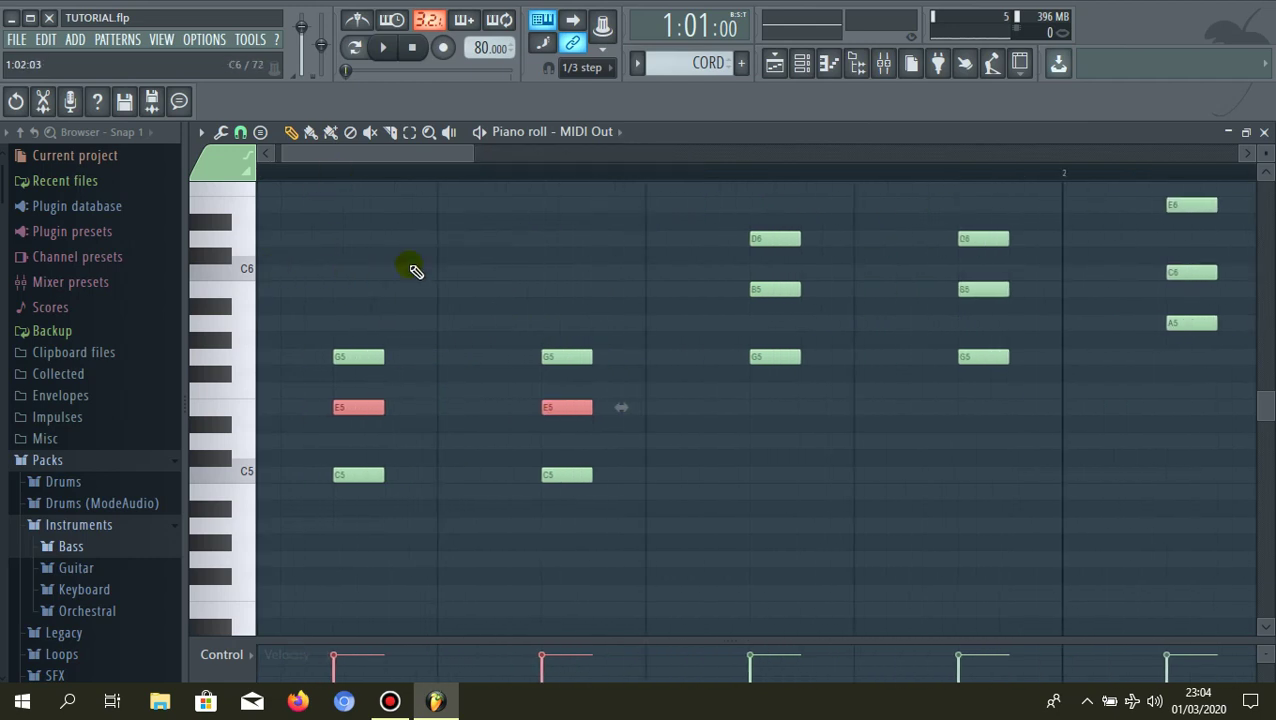
{"action": "scroll", "coordinate": [430, 266], "scroll_direction": "down", "scroll_amount": 3}
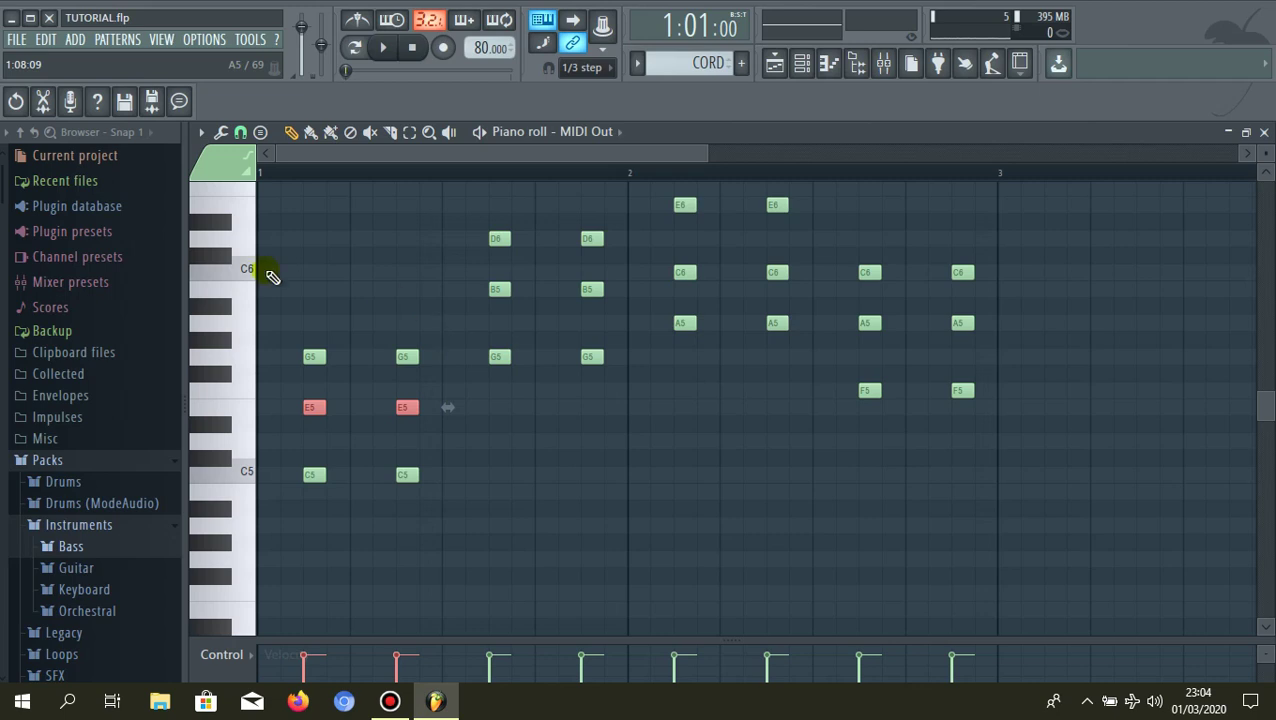
{"action": "scroll", "coordinate": [552, 293], "scroll_direction": "down", "scroll_amount": 3}
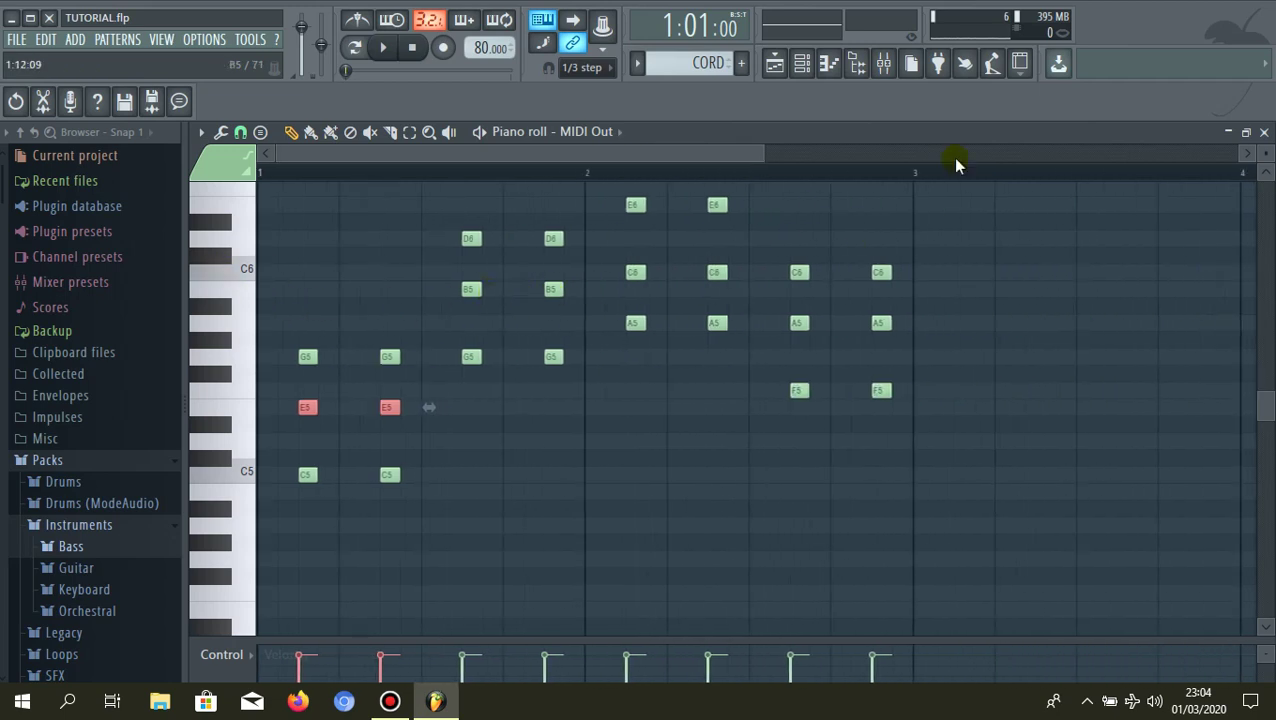
{"action": "scroll", "coordinate": [345, 327], "scroll_direction": "up", "scroll_amount": 1}
{"action": "scroll", "coordinate": [345, 383], "scroll_direction": "down", "scroll_amount": 1}
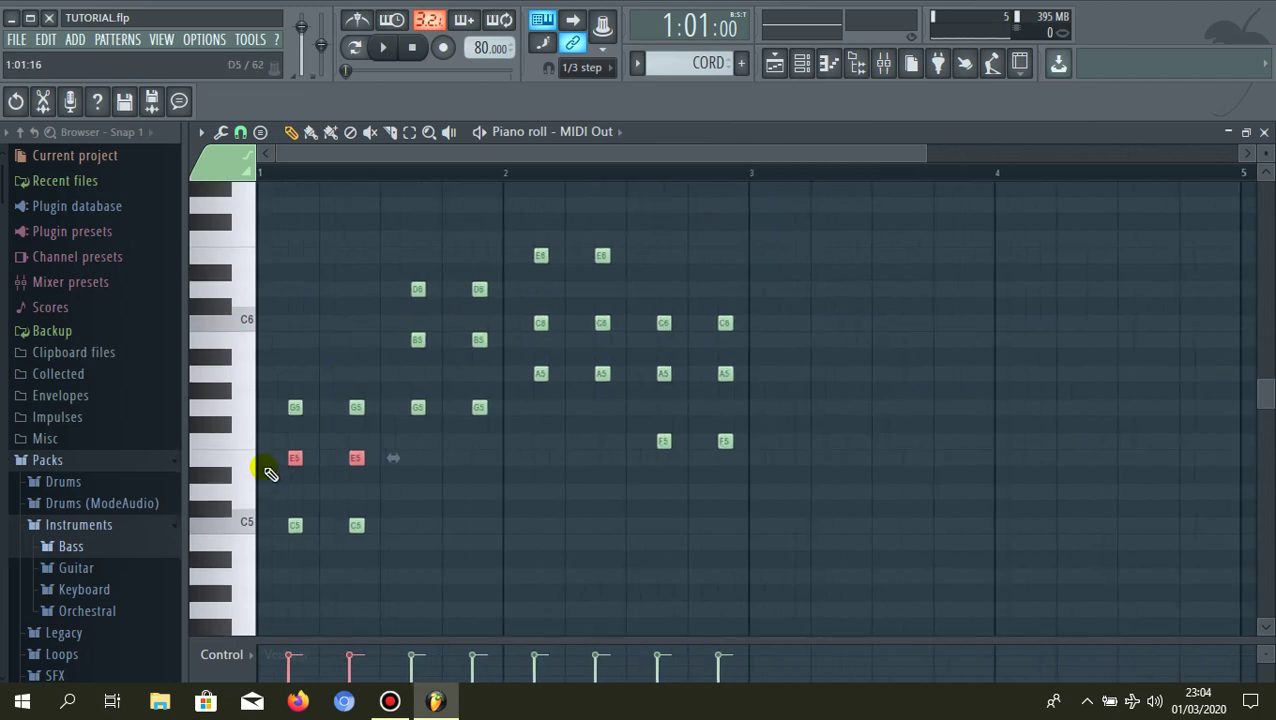
{"action": "left_click_drag", "start_coordinate": [251, 445], "coordinate": [252, 582]}
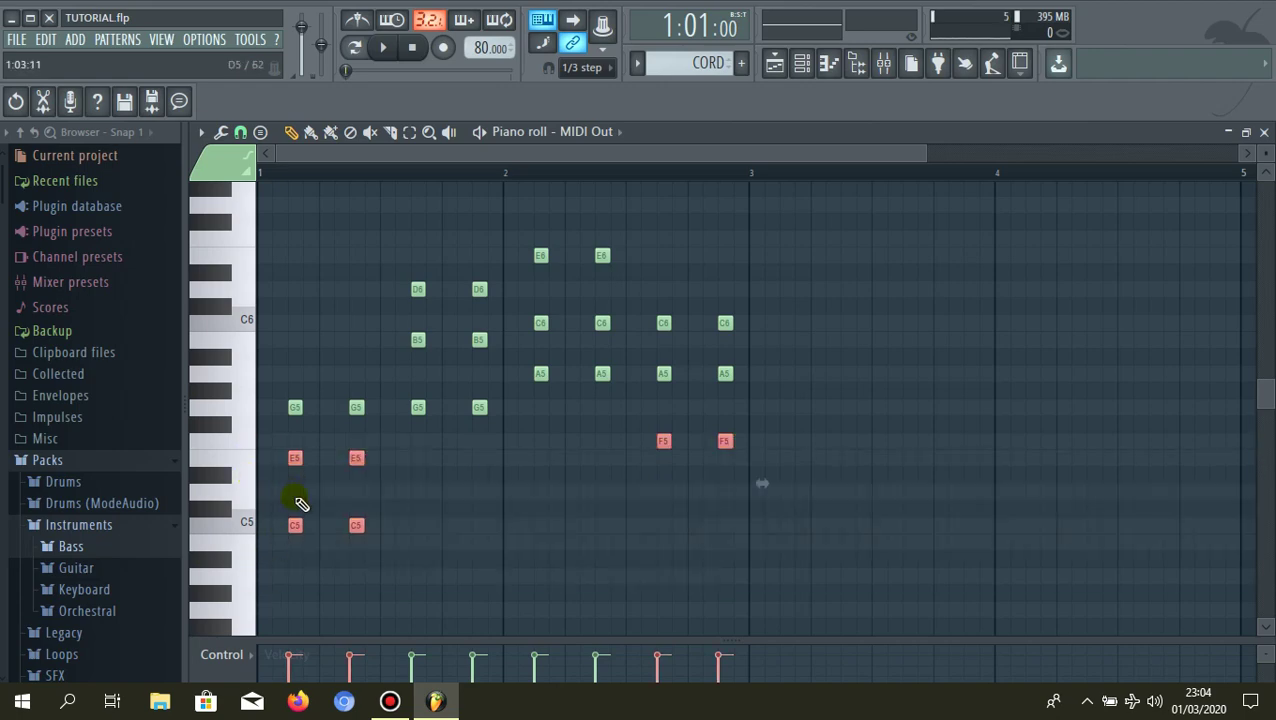
{"action": "key", "text": "ctrl+Up"}
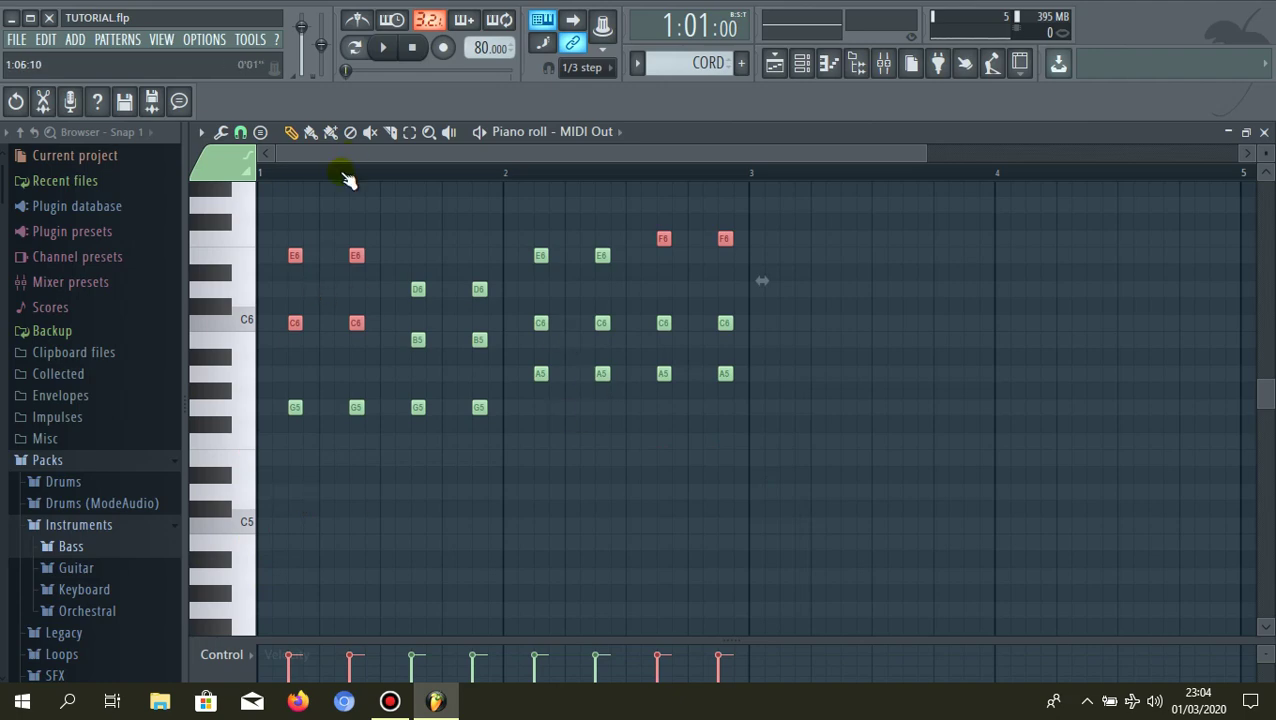
- Audition the pattern with the raised C, E and F notes, stop playback and clear the note selection
{"action": "key", "text": "space"}
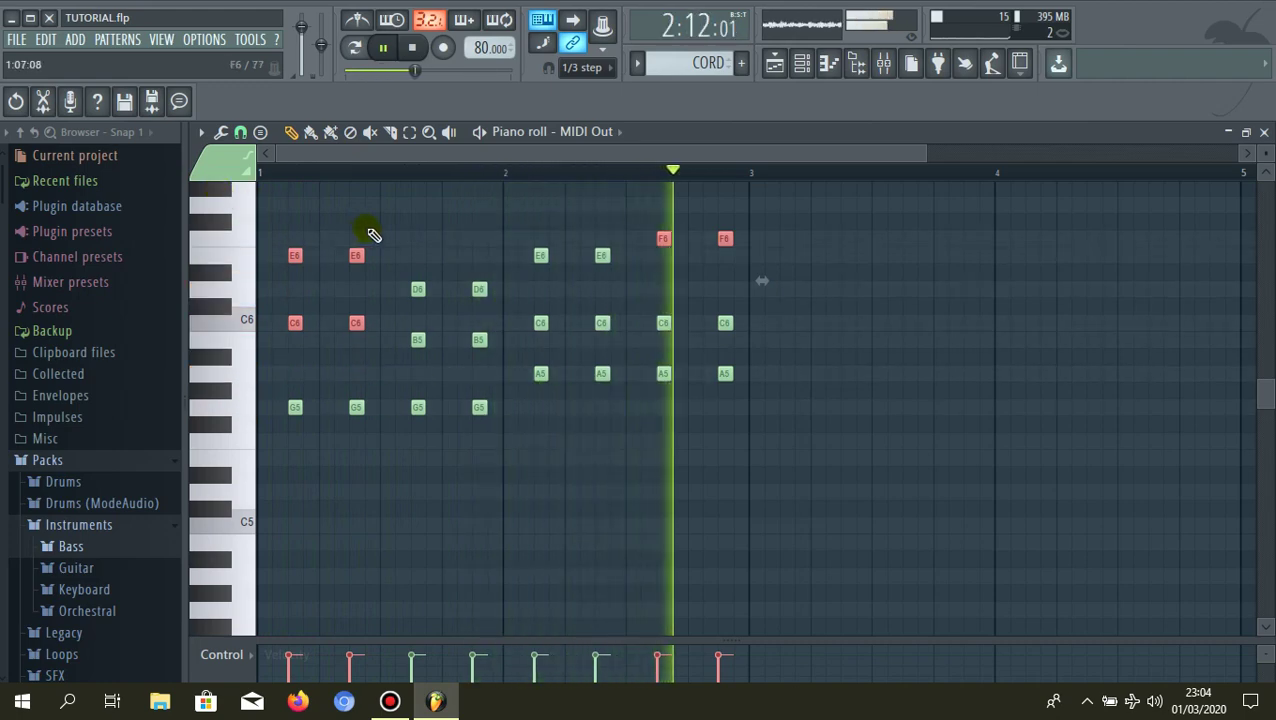
{"action": "key", "text": "space"}
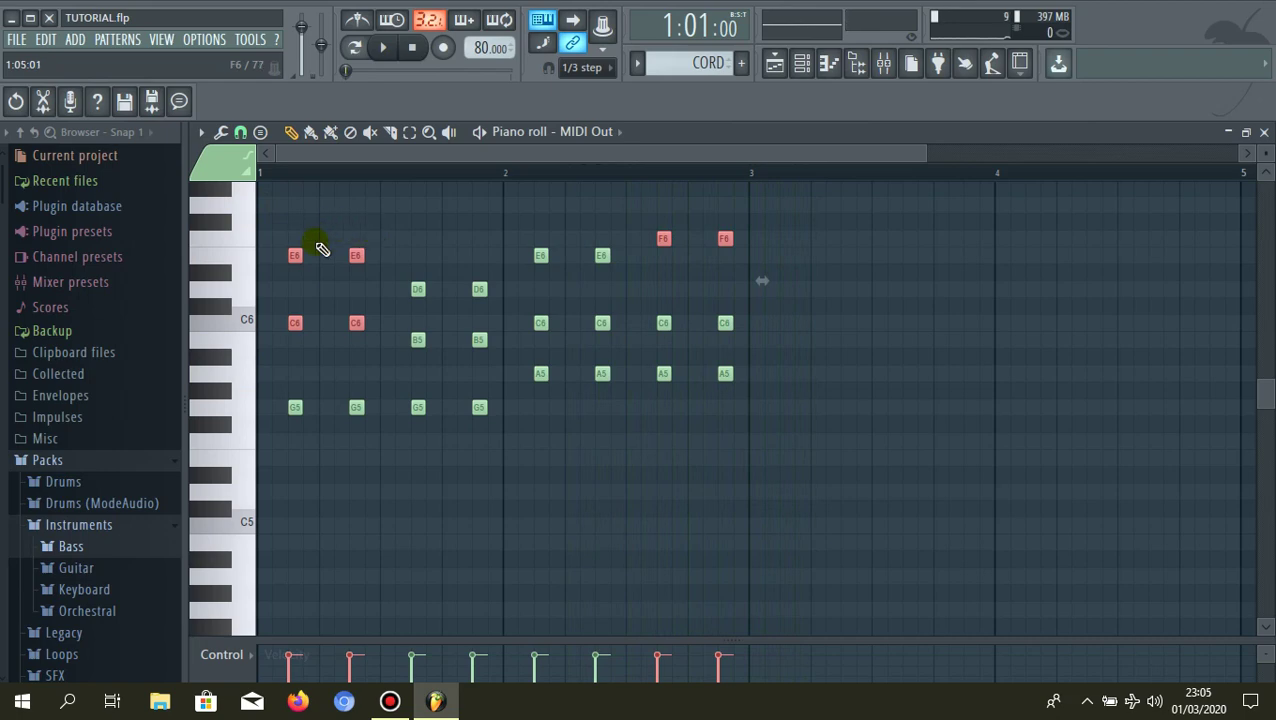
{"action": "left_click", "coordinate": [238, 207]}
{"action": "left_click", "coordinate": [325, 218]}
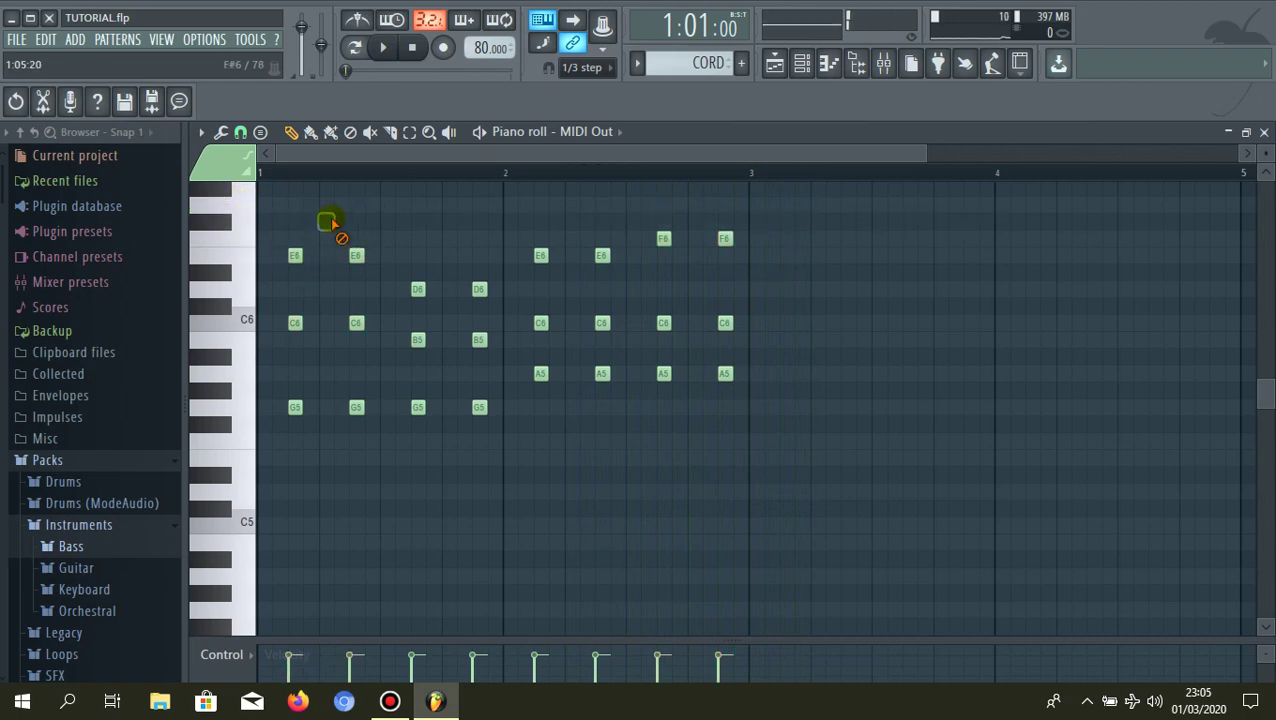
- Double the top E6, D6 and F6 notes of every chord one octave lower as E5, D5 and F5
{"action": "left_click", "coordinate": [222, 210]}
{"action": "left_click_drag", "start_coordinate": [231, 232], "coordinate": [233, 298]}
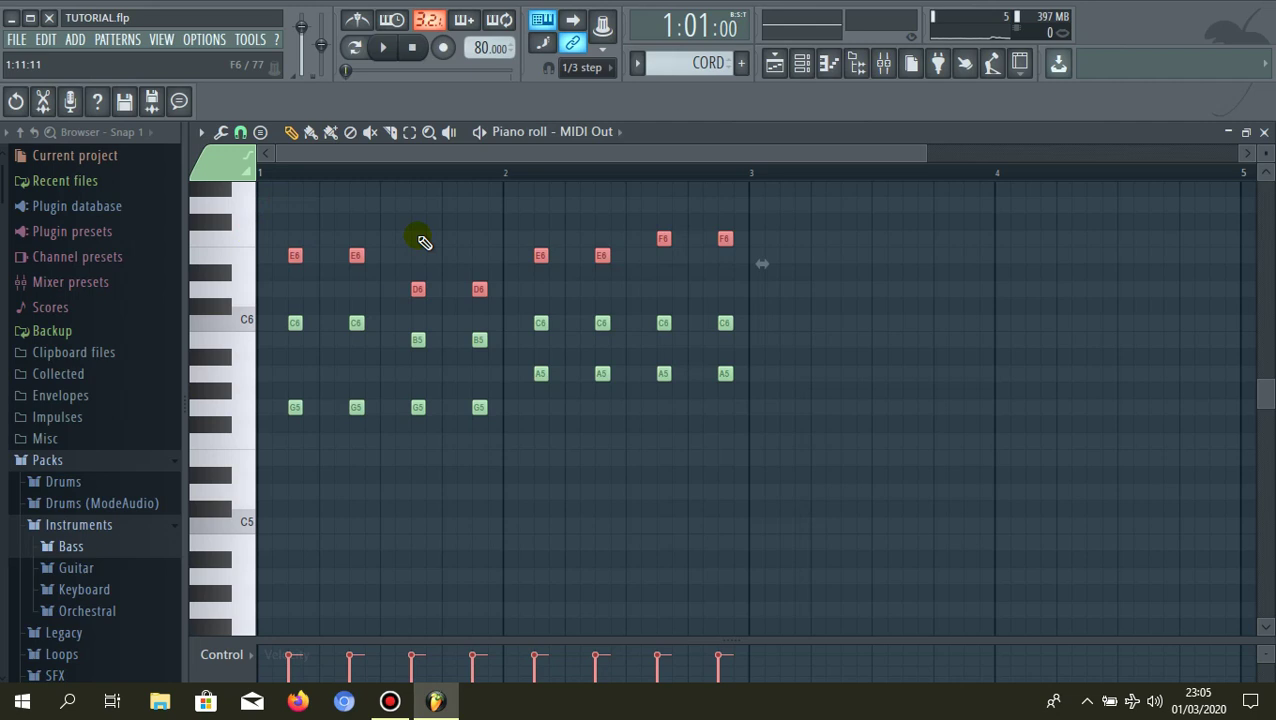
{"action": "key", "text": "ctrl+Down"}
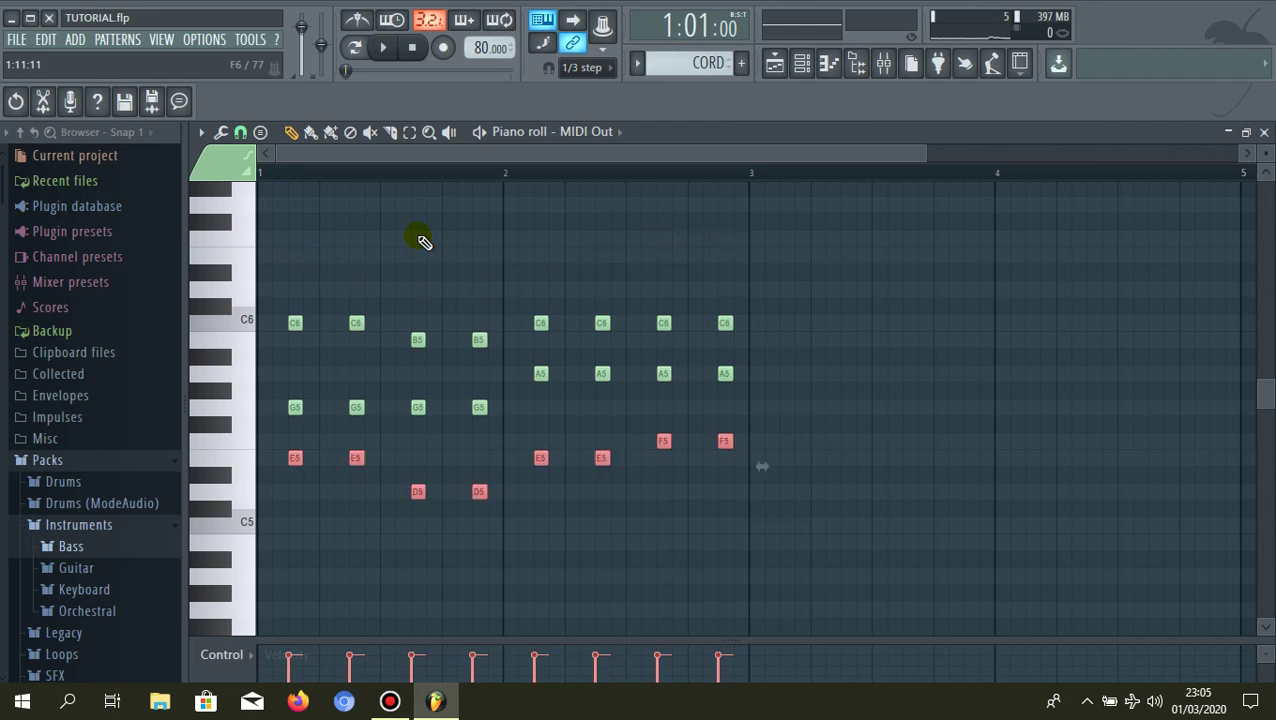
{"action": "key", "text": "ctrl+Up"}
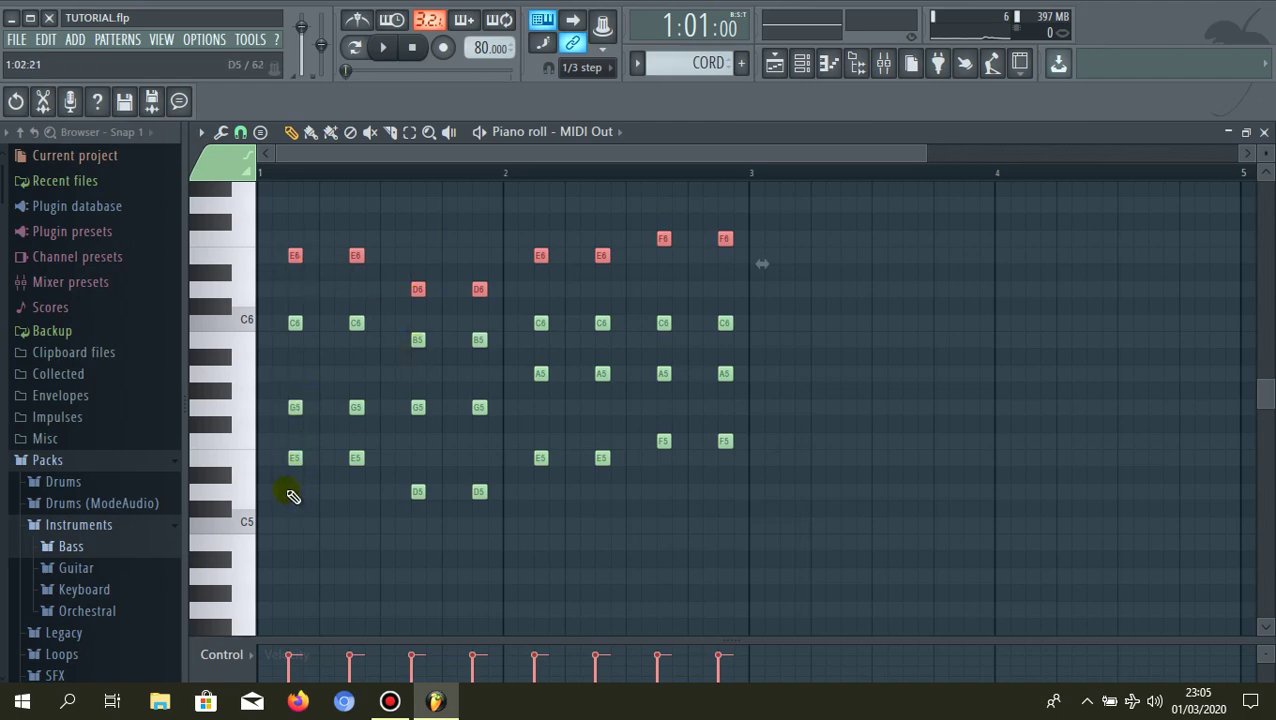
- Audition the two-bar pattern with the four-note chords and stop playback
{"action": "scroll", "coordinate": [258, 414], "scroll_direction": "up", "scroll_amount": 4}
{"action": "scroll", "coordinate": [313, 366], "scroll_direction": "down", "scroll_amount": 4}
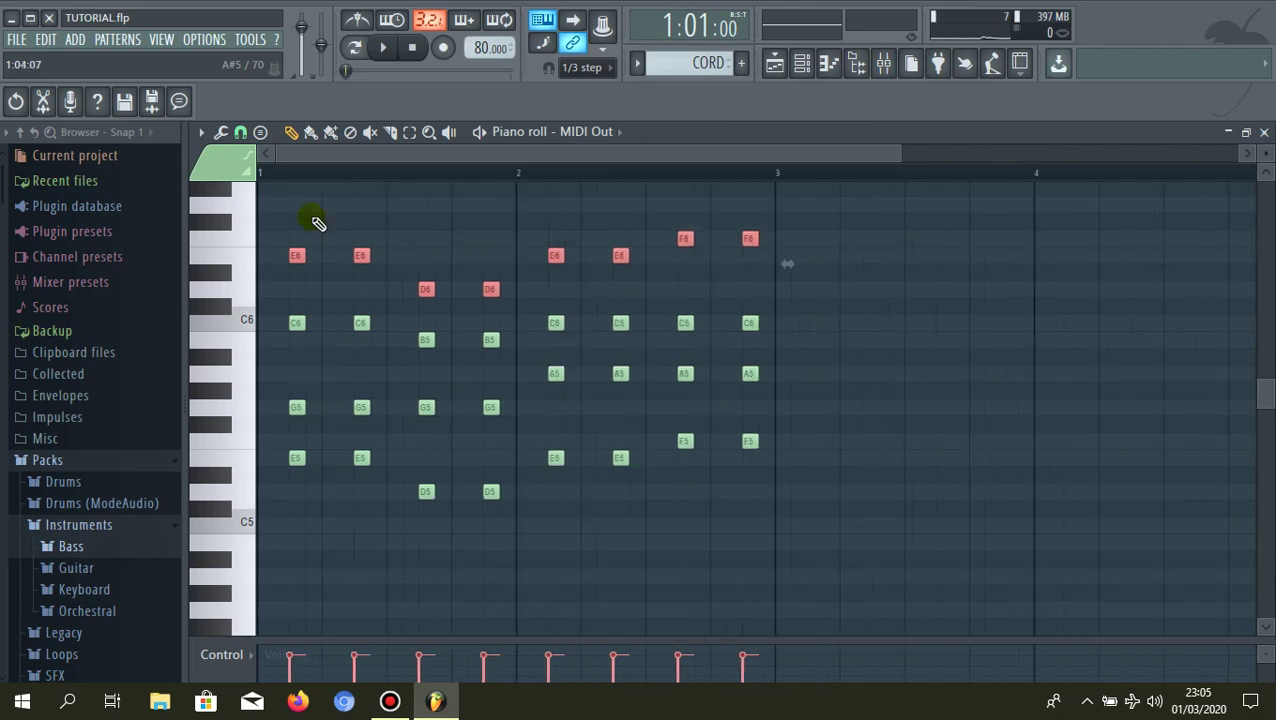
{"action": "key", "text": "space"}
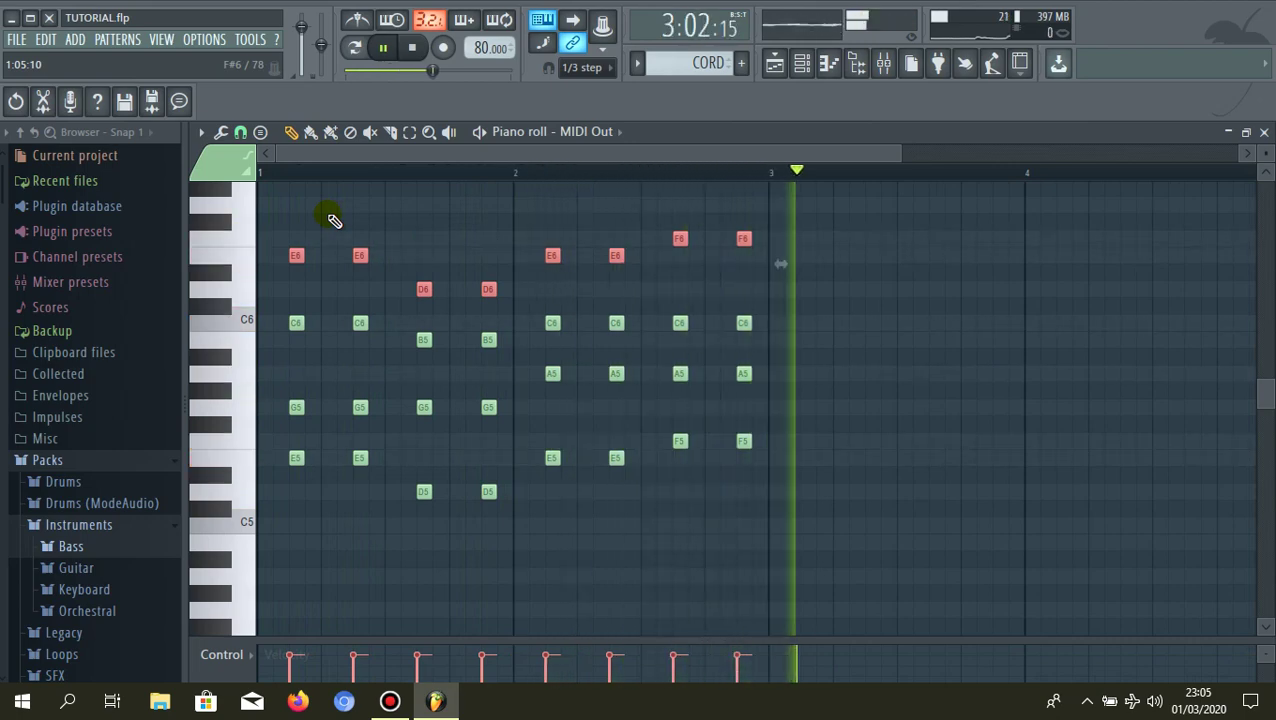
{"action": "key", "text": "space"}
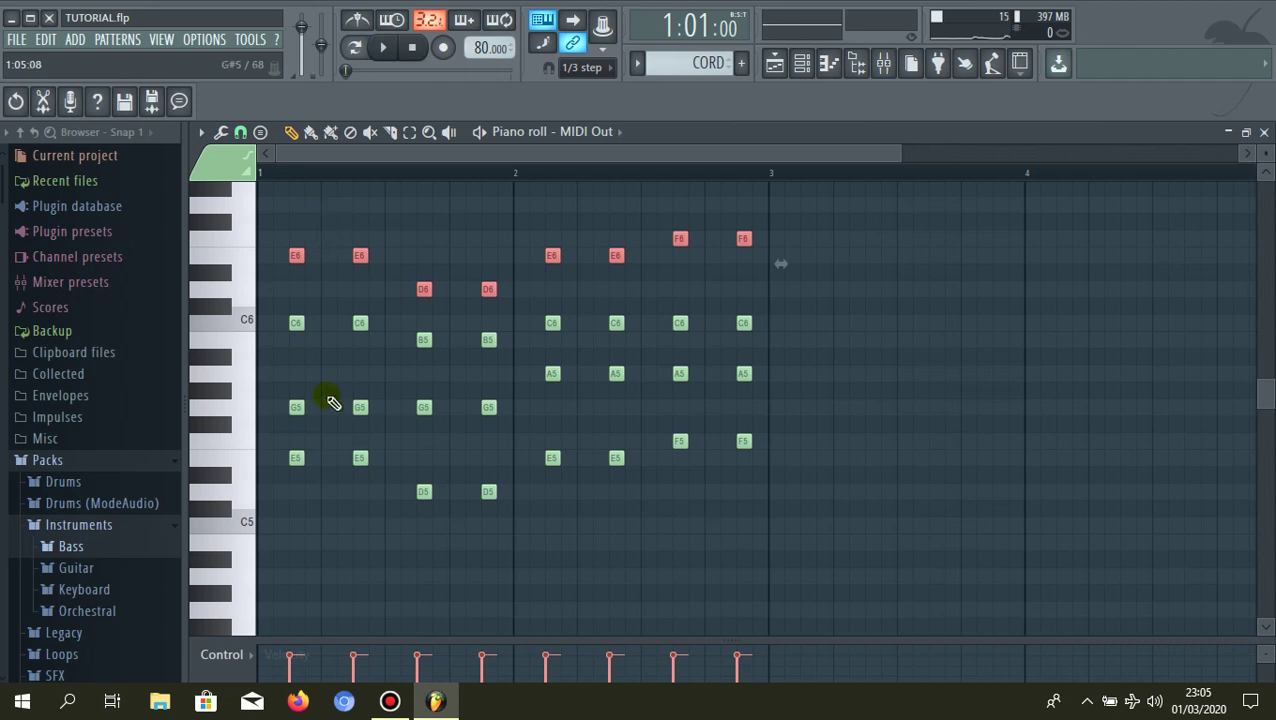
- Shorten all the chord notes in both bars to about a third of their length
{"action": "key", "text": "ctrl+a"}
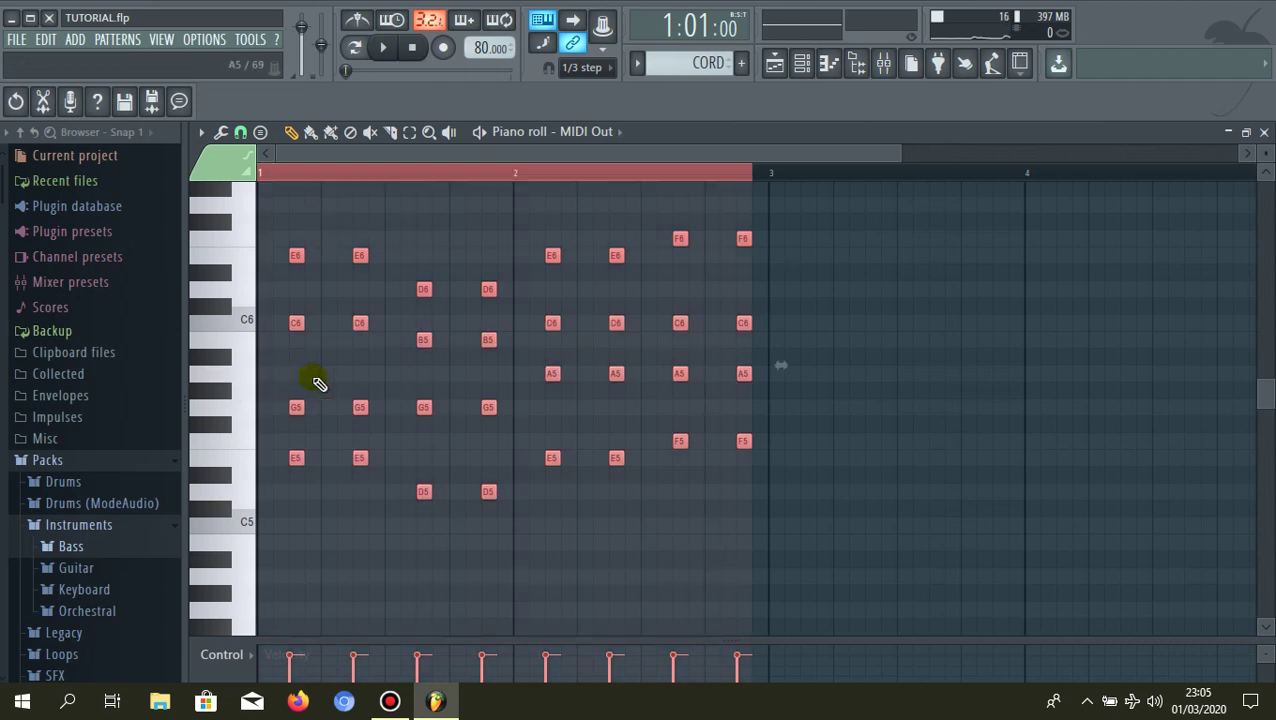
{"action": "scroll", "coordinate": [669, 384], "scroll_direction": "up", "scroll_amount": 4, "text": "ctrl"}
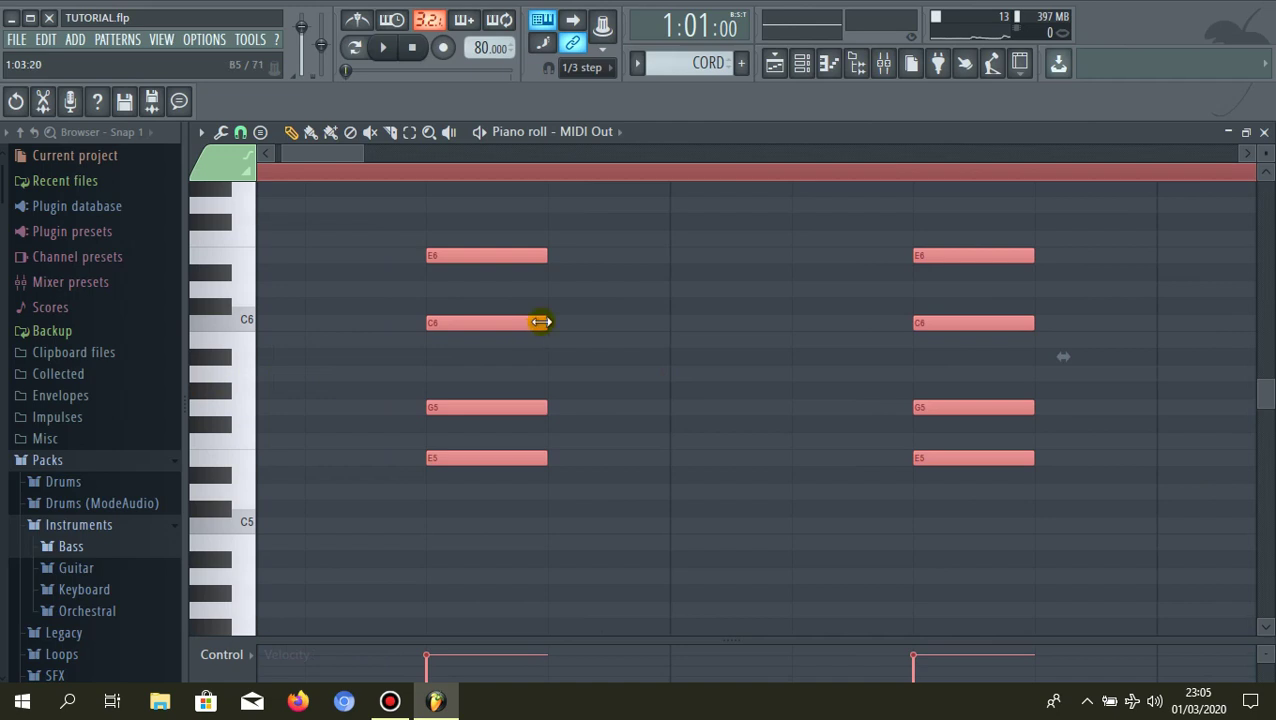
{"action": "left_click_drag", "start_coordinate": [540, 322], "coordinate": [458, 364]}
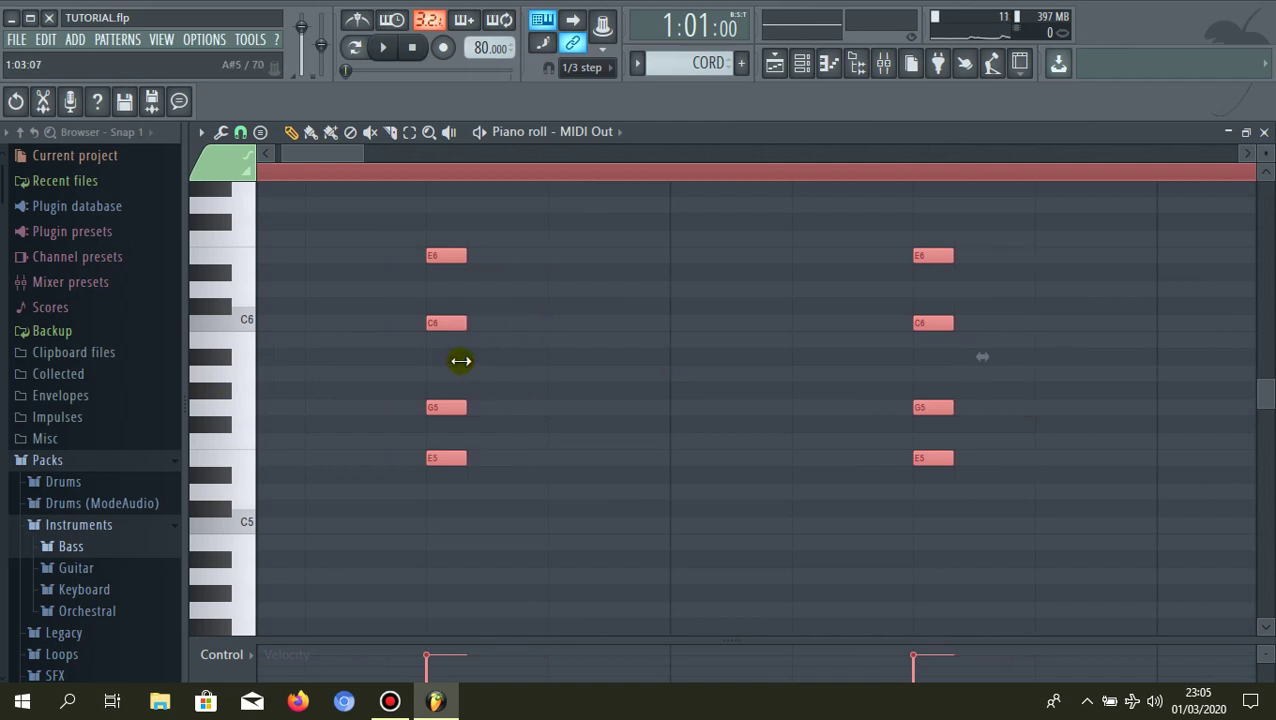
{"action": "scroll", "coordinate": [530, 256], "scroll_direction": "down", "scroll_amount": 4, "text": "ctrl"}
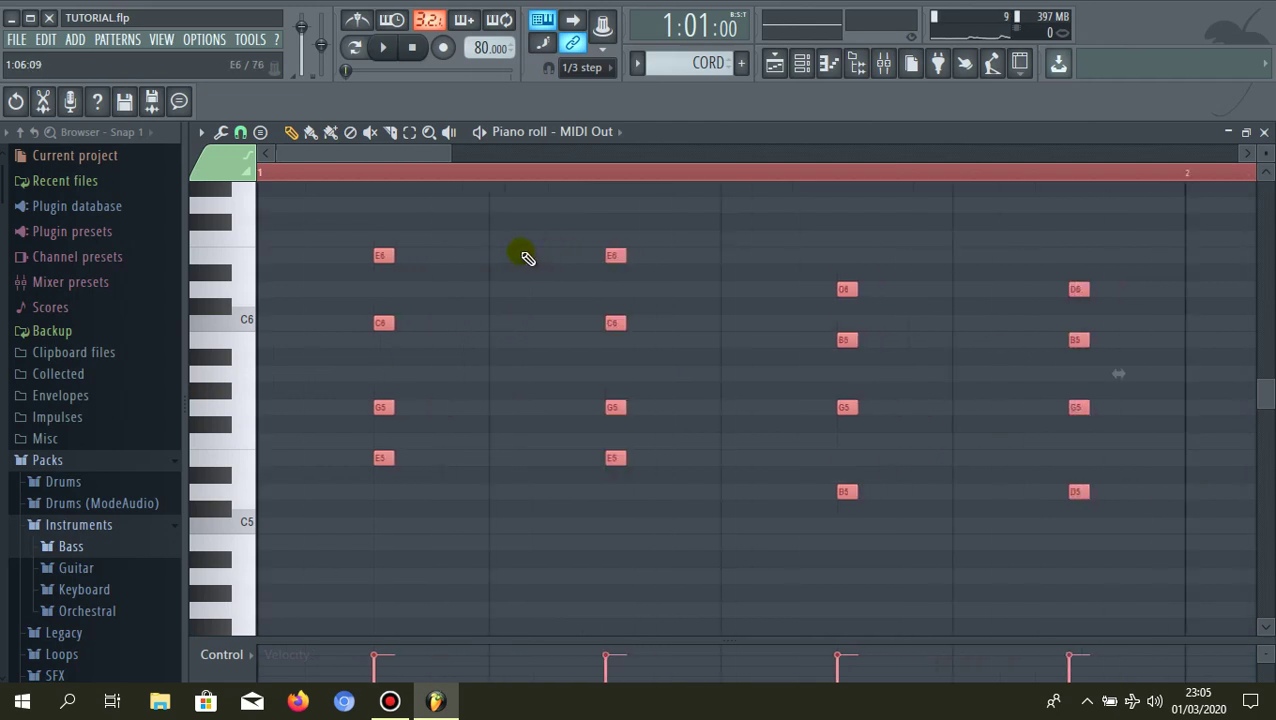
- Clear the time selection, audition the shortened staccato chords from the start and stop playback
{"action": "left_click", "coordinate": [292, 178]}
{"action": "left_click", "coordinate": [297, 172], "text": "ctrl"}
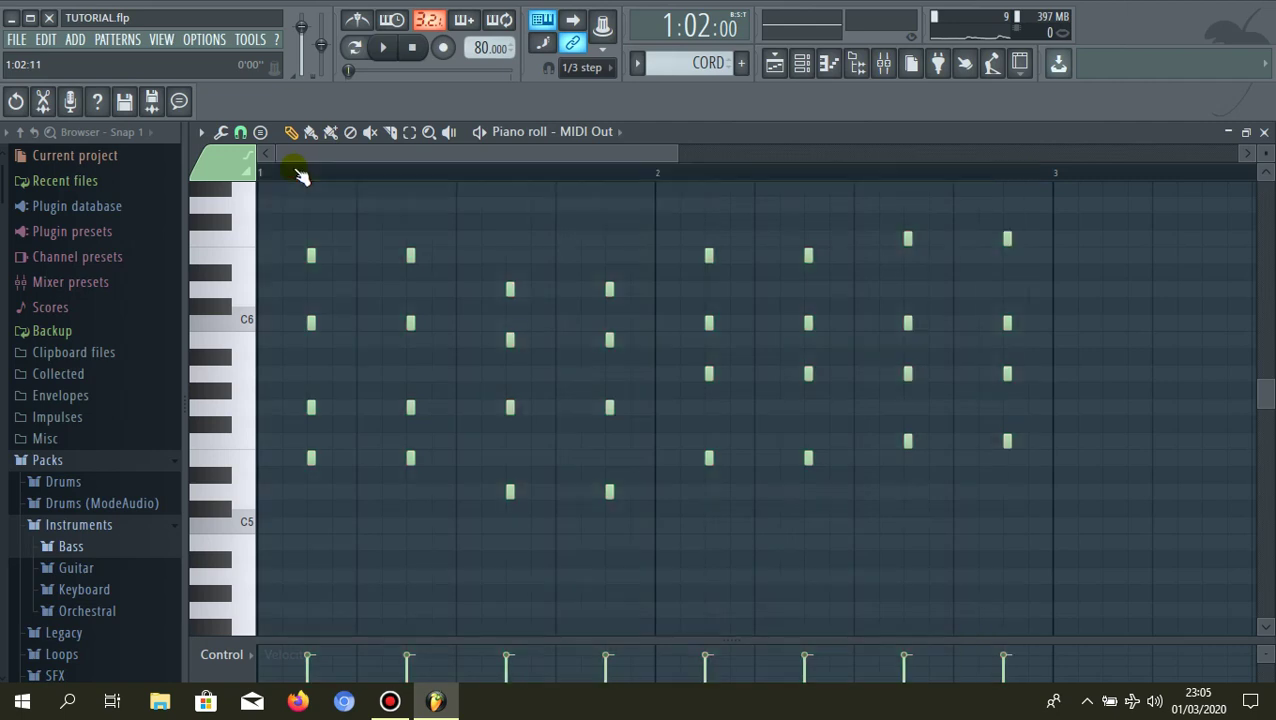
{"action": "left_click", "coordinate": [234, 171]}
{"action": "key", "text": "space"}
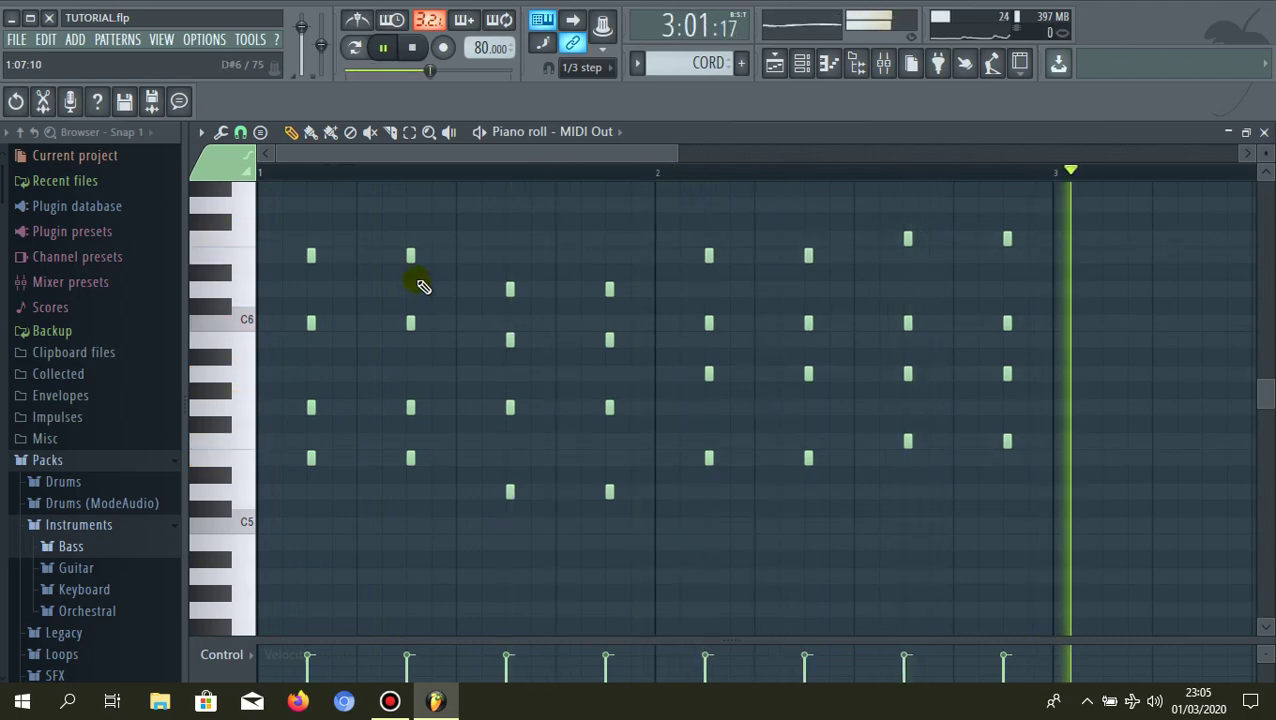
{"action": "key", "text": "space"}
- Reopen the CORD clip's notes from the playlist and duplicate all the chords into bars 3 and 4
{"action": "scroll", "coordinate": [874, 136], "scroll_direction": "down", "scroll_amount": 2}
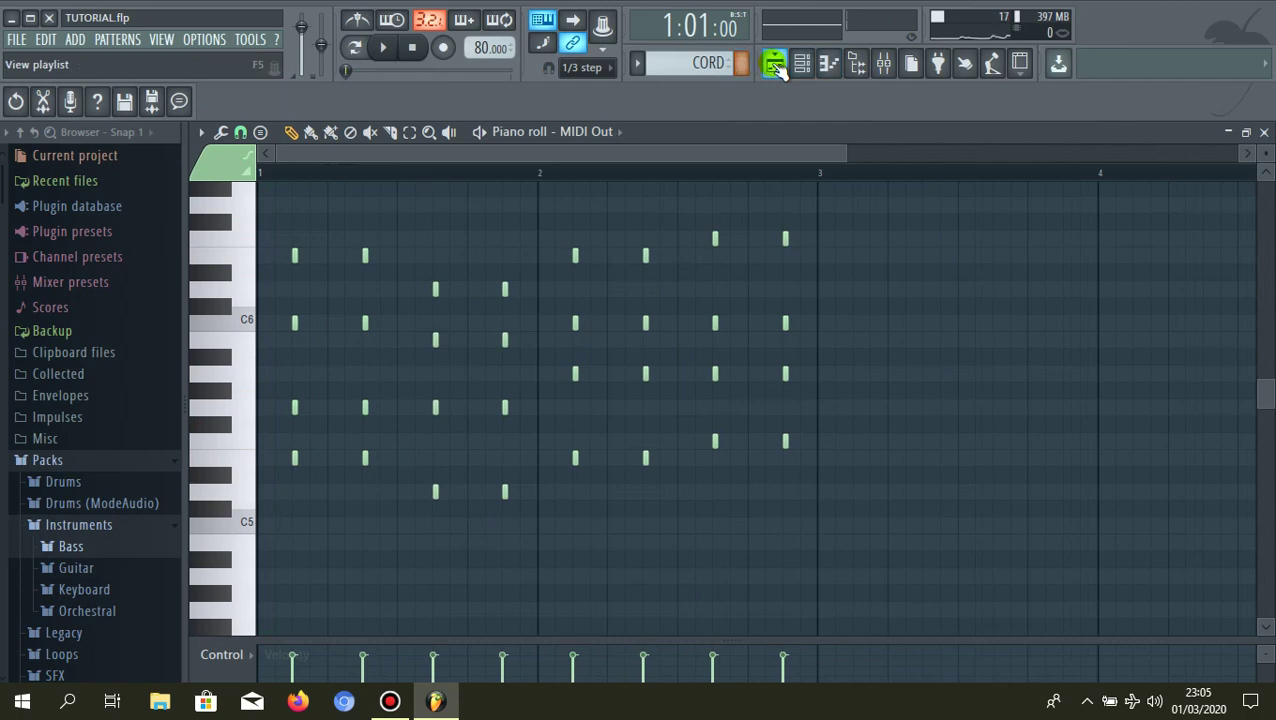
{"action": "left_click", "coordinate": [776, 66]}
{"action": "scroll", "coordinate": [538, 205], "scroll_direction": "up", "scroll_amount": 3}
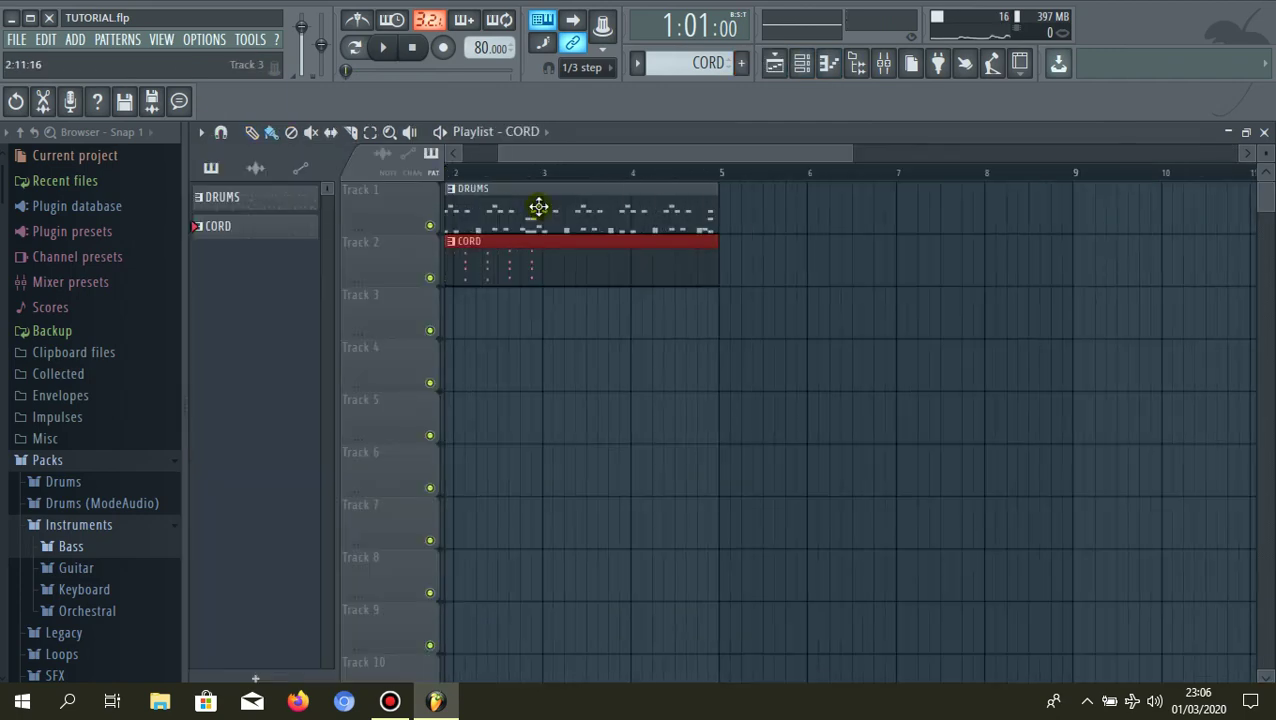
{"action": "double_click", "coordinate": [603, 280]}
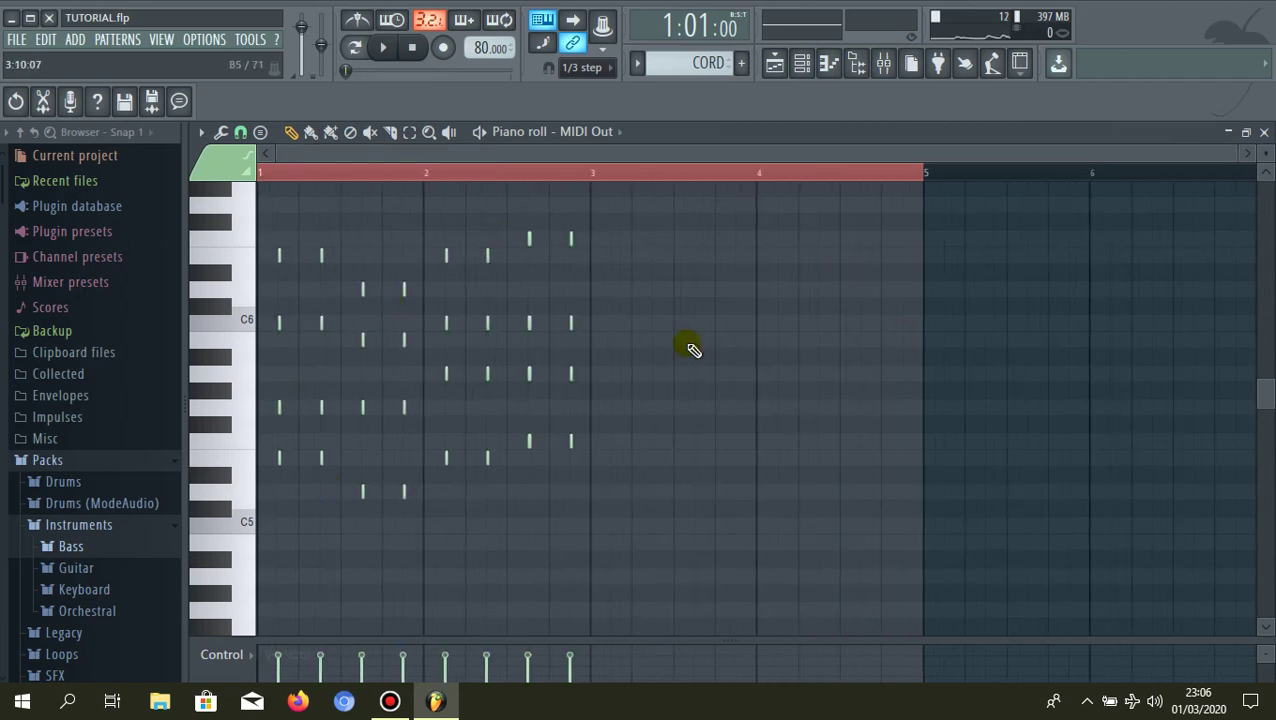
{"action": "key", "text": "ctrl+a"}
{"action": "key", "text": "ctrl+b"}
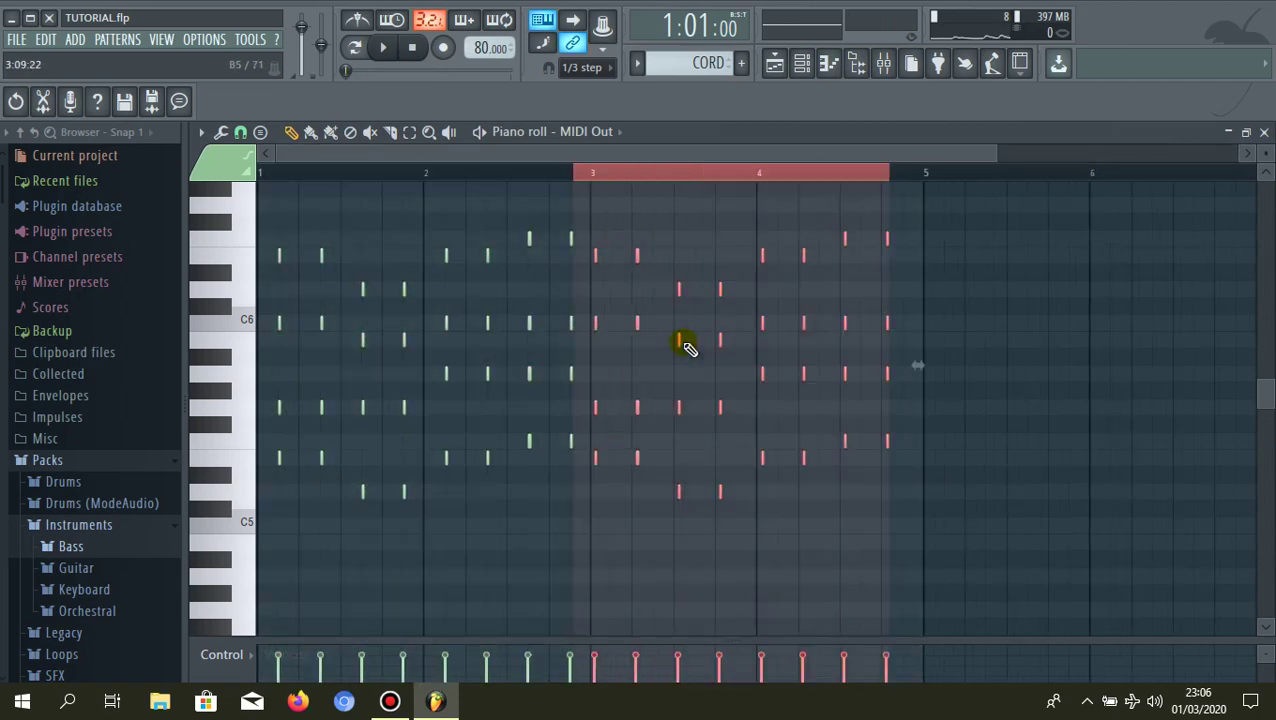
- Move the duplicated chords later in bars 3 and 4 so they sit on the same offbeats as in bars 1 and 2
{"action": "scroll", "coordinate": [598, 345], "scroll_direction": "up", "scroll_amount": 5}
{"action": "scroll", "coordinate": [604, 347], "scroll_direction": "up", "scroll_amount": 2}
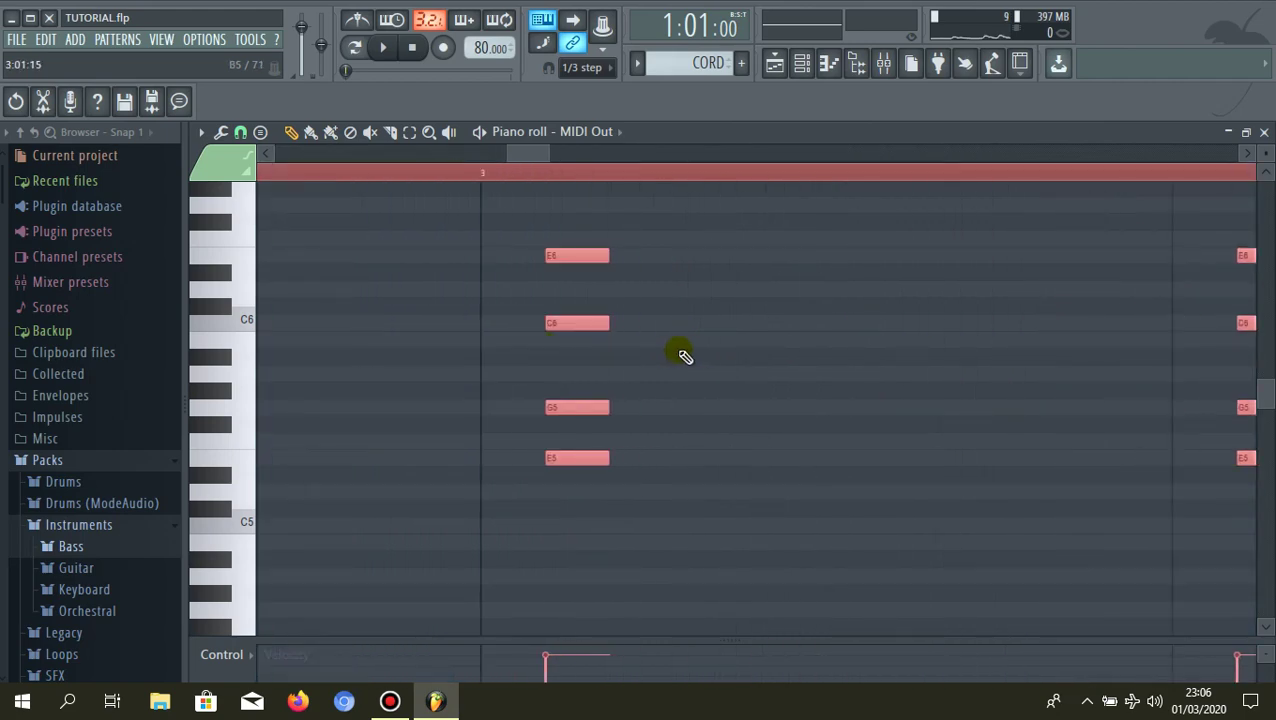
{"action": "scroll", "coordinate": [618, 352], "scroll_direction": "down", "scroll_amount": 4}
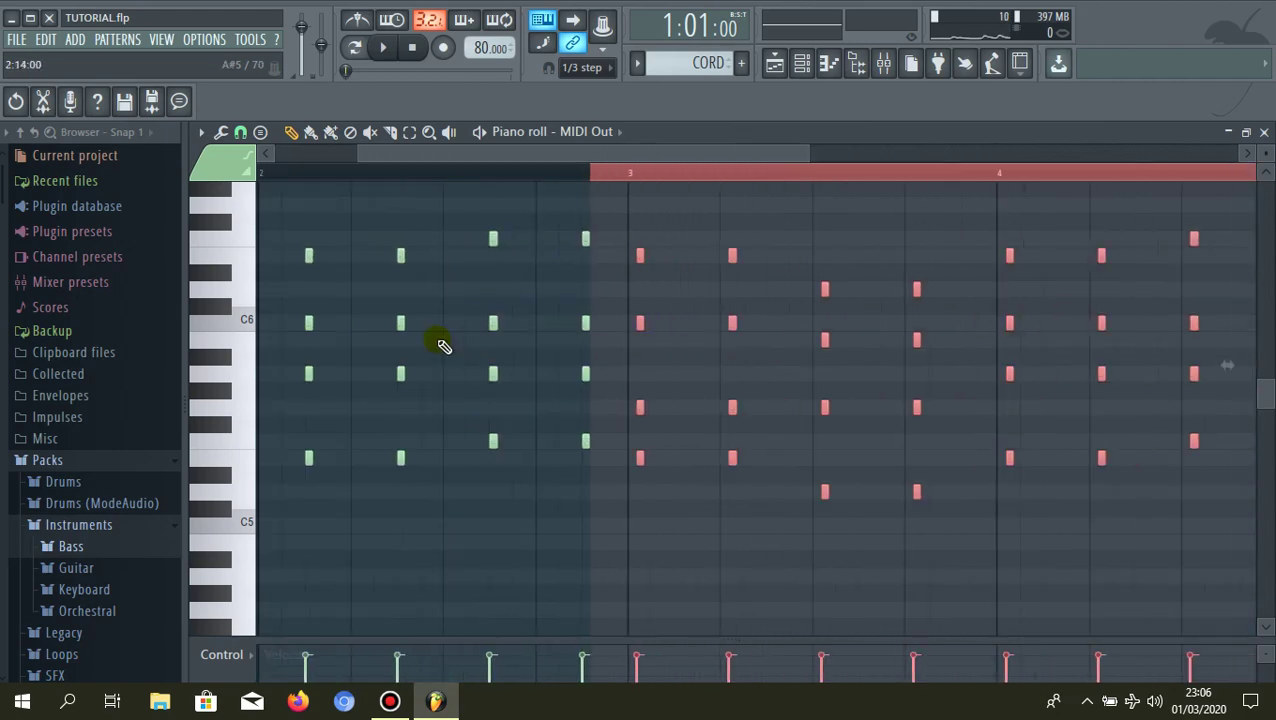
{"action": "scroll", "coordinate": [443, 345], "scroll_direction": "up", "scroll_amount": 4}
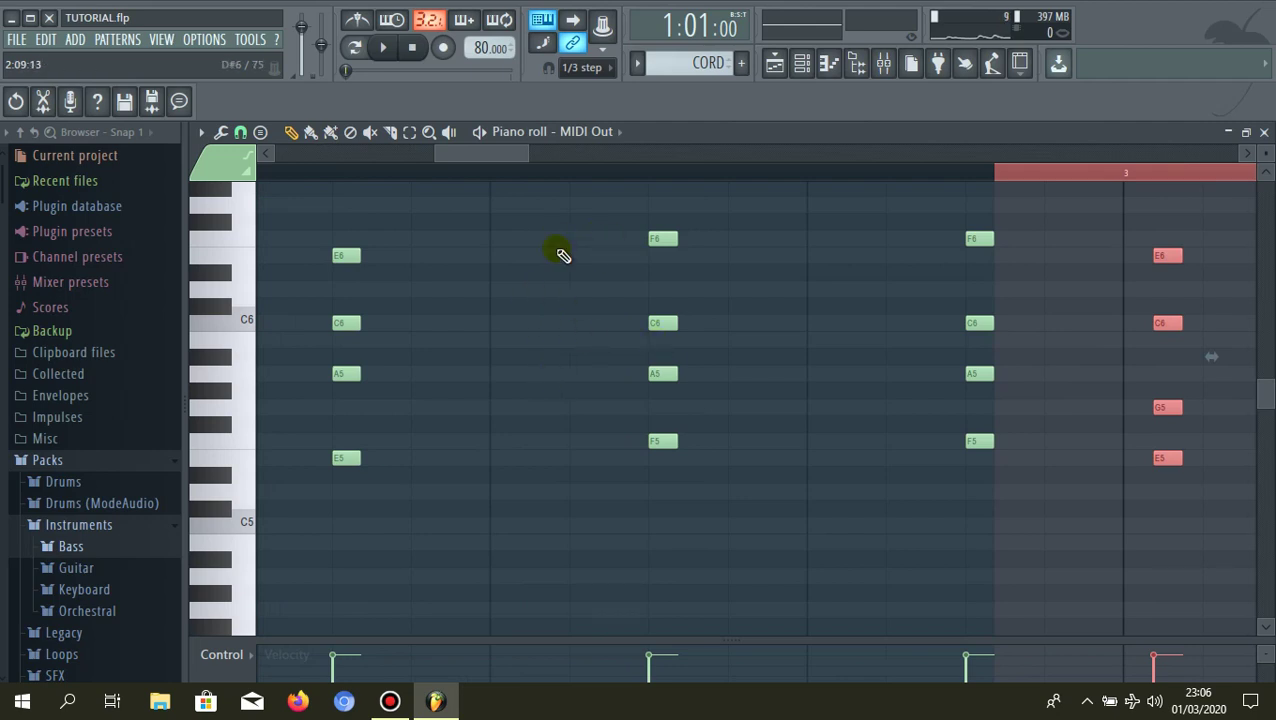
{"action": "scroll", "coordinate": [525, 336], "scroll_direction": "down", "scroll_amount": 5}
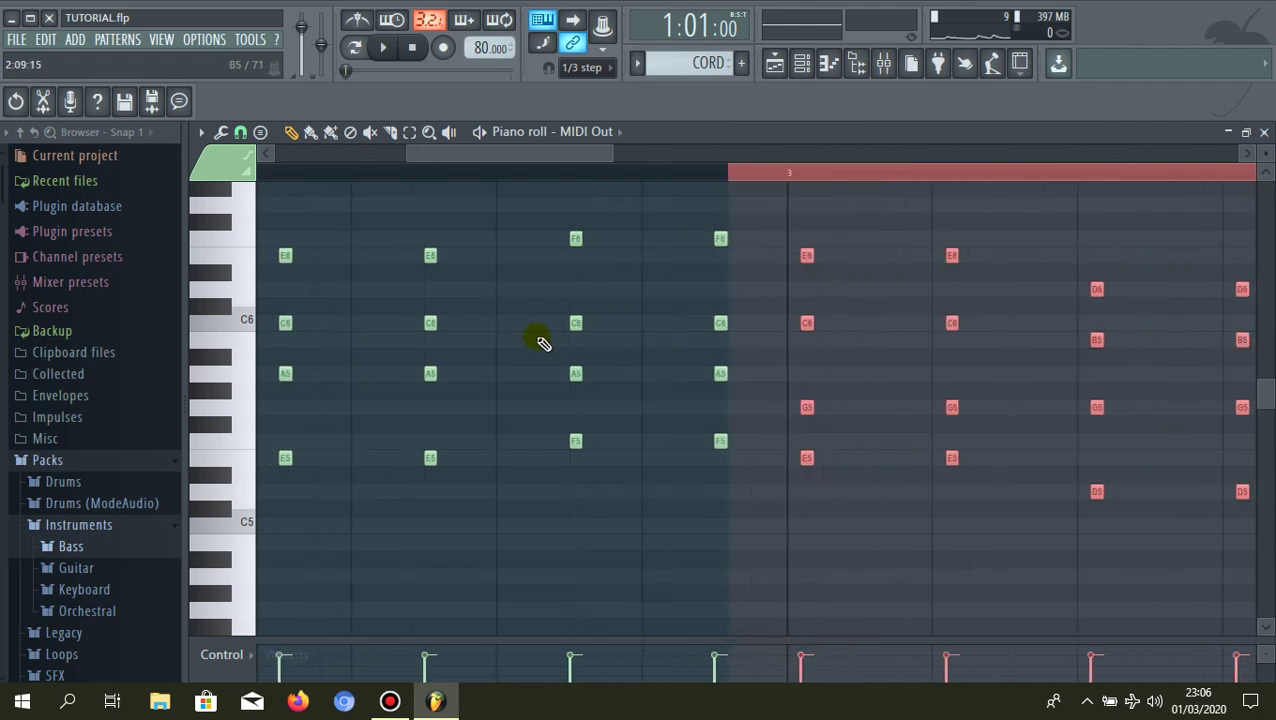
{"action": "scroll", "coordinate": [533, 440], "scroll_direction": "up", "scroll_amount": 3}
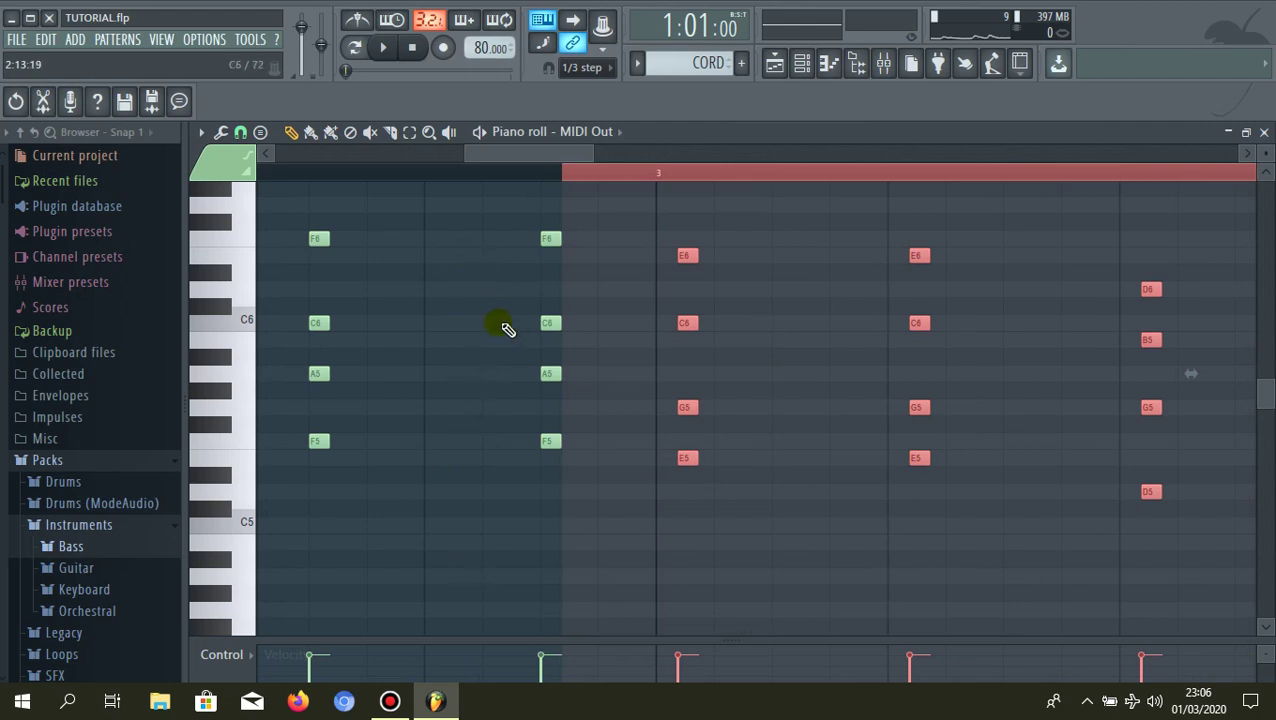
{"action": "scroll", "coordinate": [706, 333], "scroll_direction": "up", "scroll_amount": 4, "text": "ctrl"}
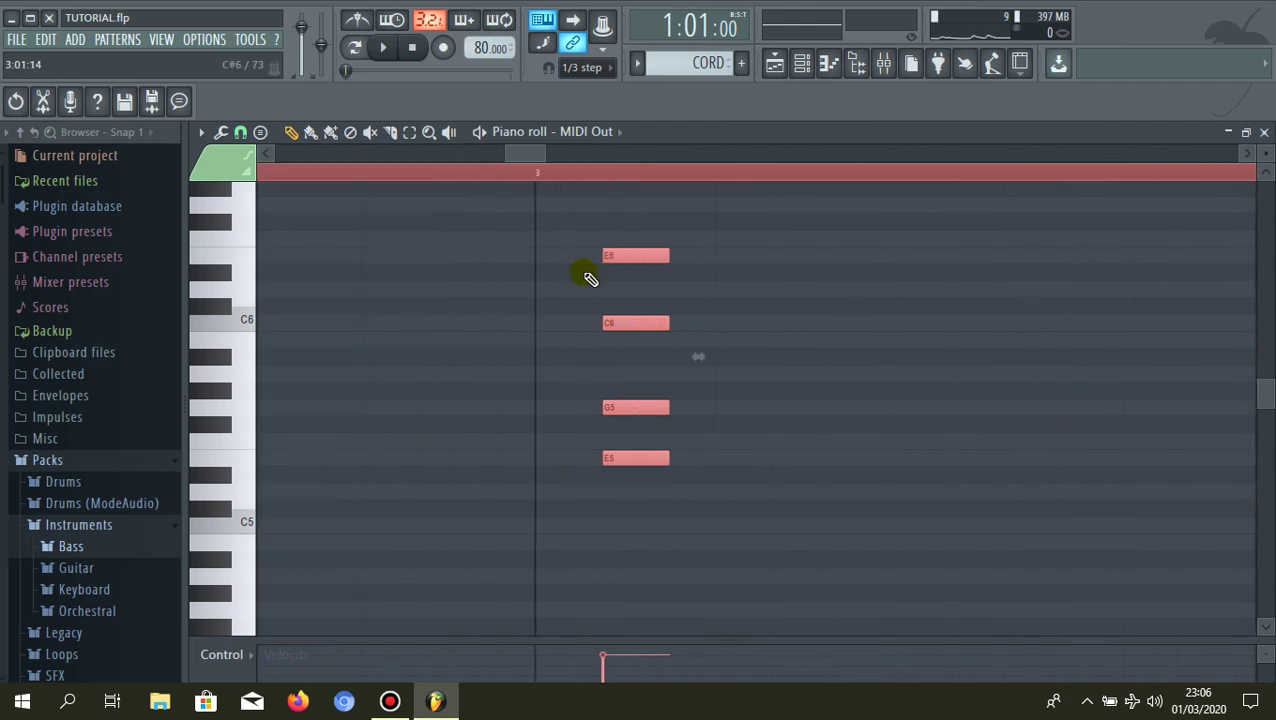
{"action": "left_click_drag", "start_coordinate": [630, 325], "coordinate": [923, 316]}
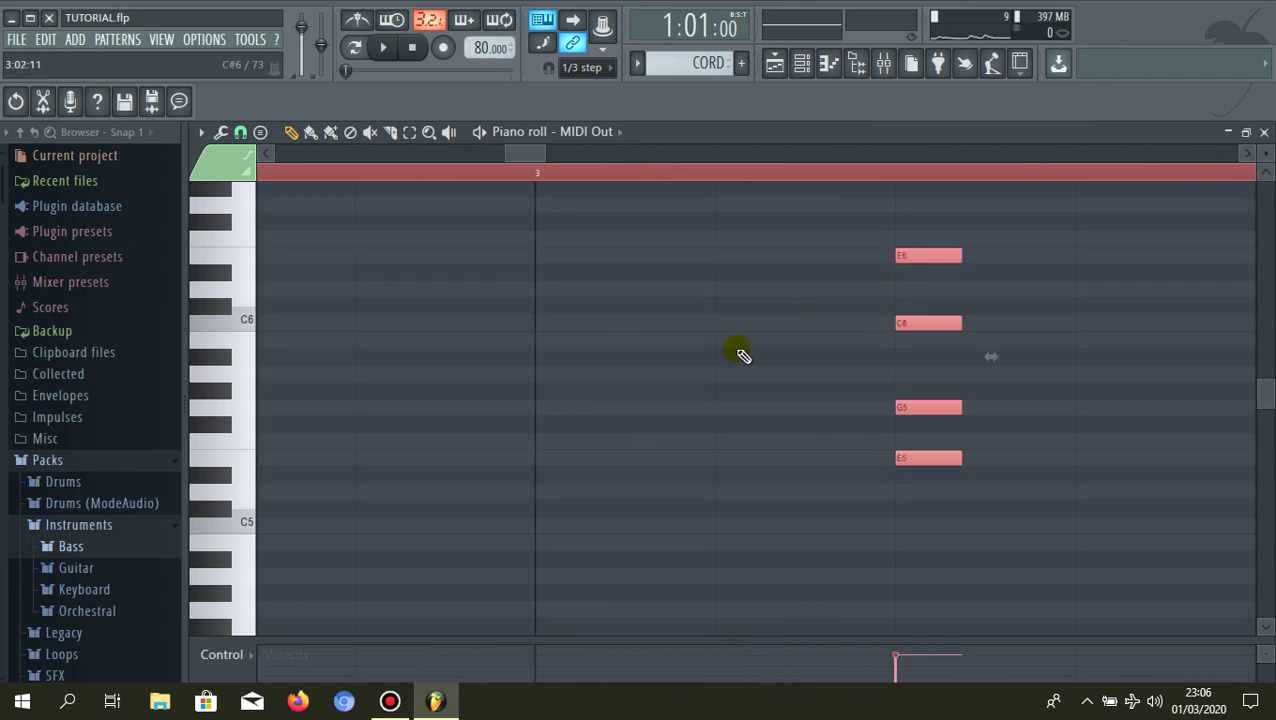
{"action": "scroll", "coordinate": [650, 362], "scroll_direction": "down", "scroll_amount": 4, "text": "ctrl"}
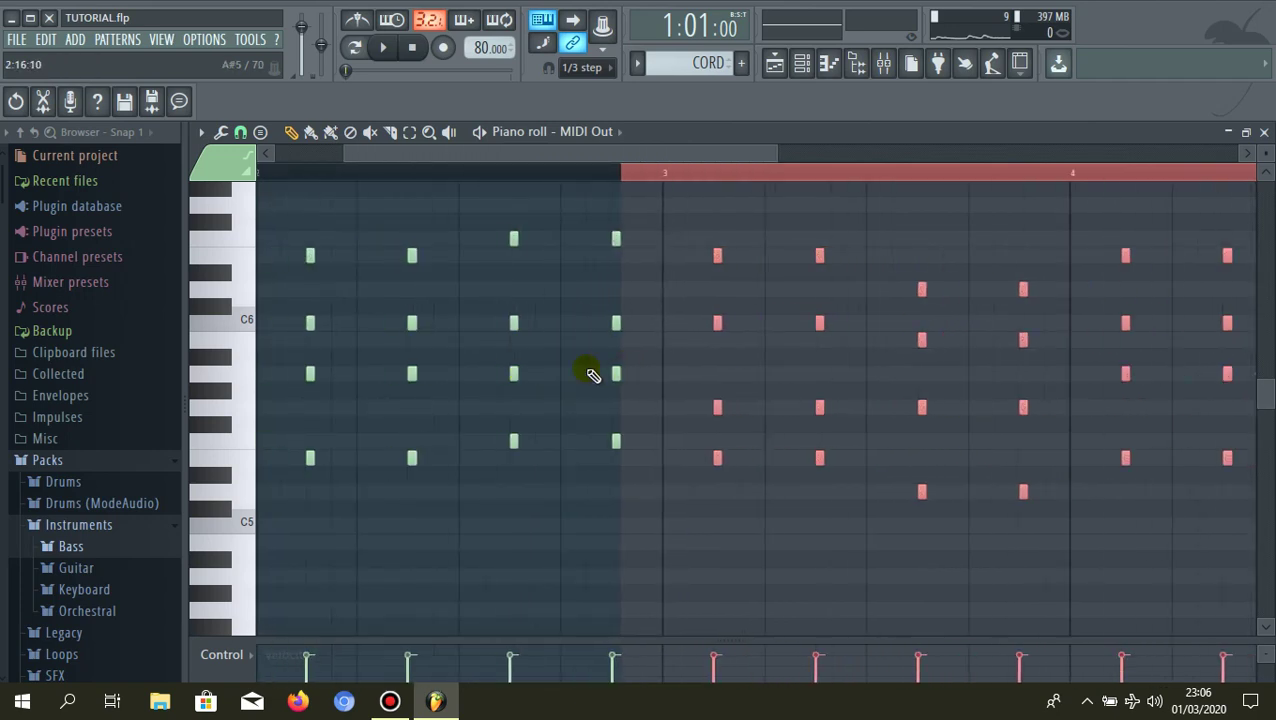
{"action": "scroll", "coordinate": [392, 188], "scroll_direction": "down", "scroll_amount": 4, "text": "ctrl"}
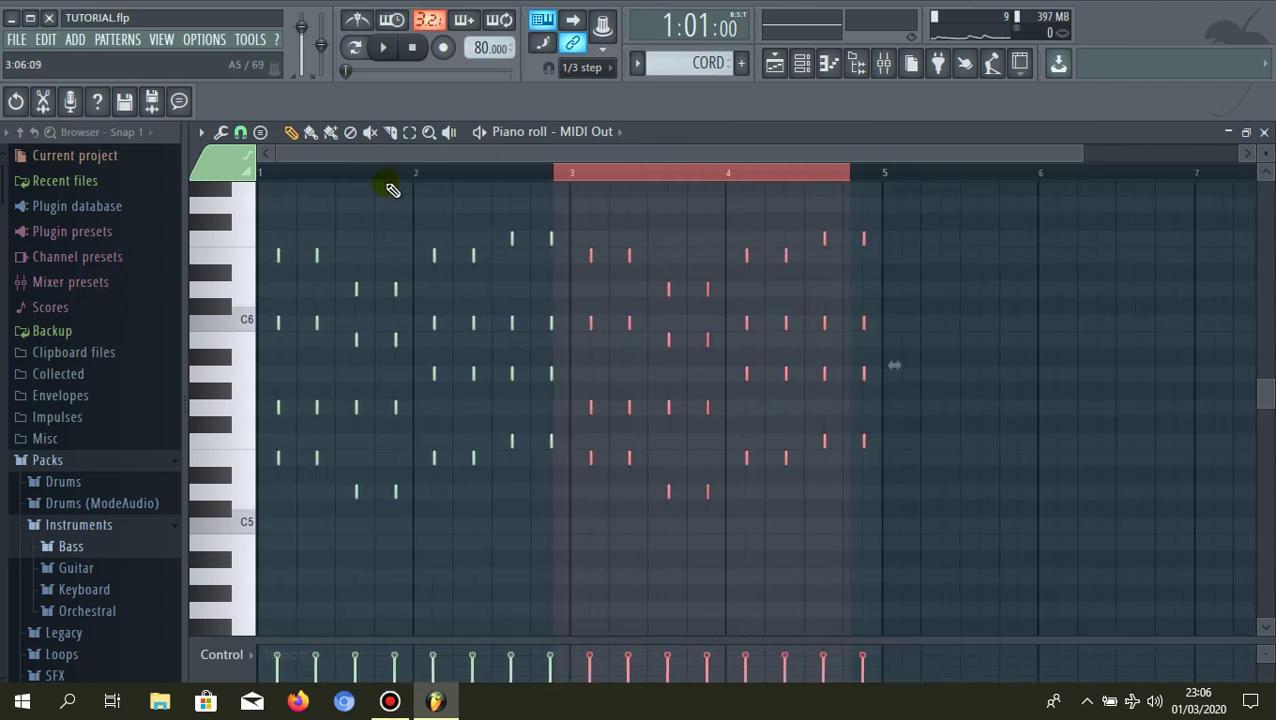
- Clear the time selection, audition the full four-bar chord pattern from the start and stop playback
{"action": "left_click", "coordinate": [444, 179]}
{"action": "key", "text": "space"}
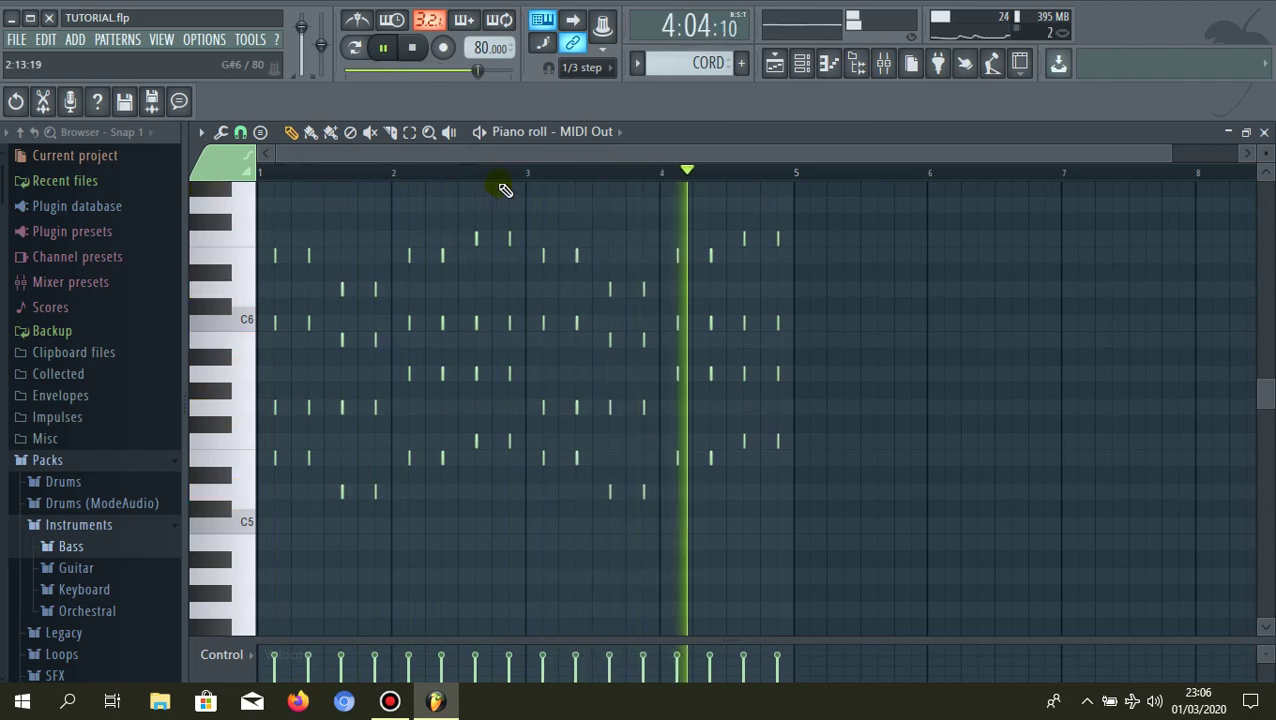
{"action": "key", "text": "space"}
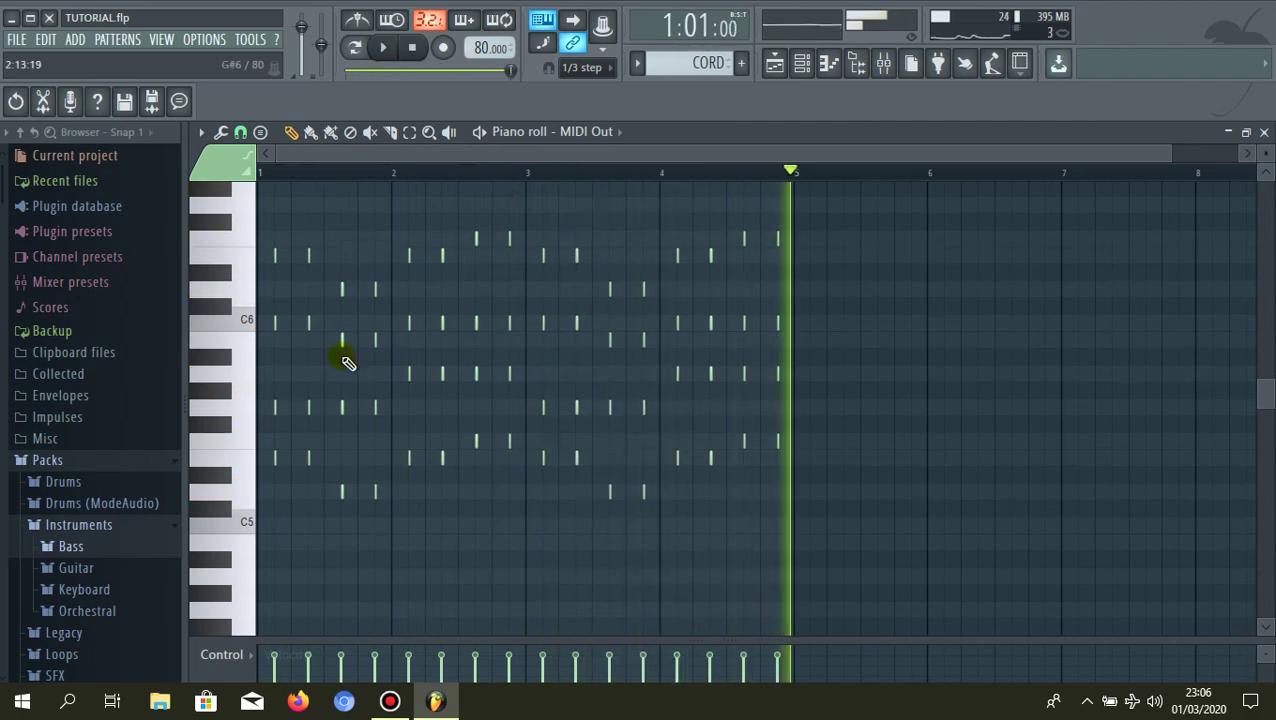
- Select all the chord notes across the four bars and lengthen them together to about one and a half times their length
{"action": "scroll", "coordinate": [340, 365], "scroll_direction": "up", "scroll_amount": 3}
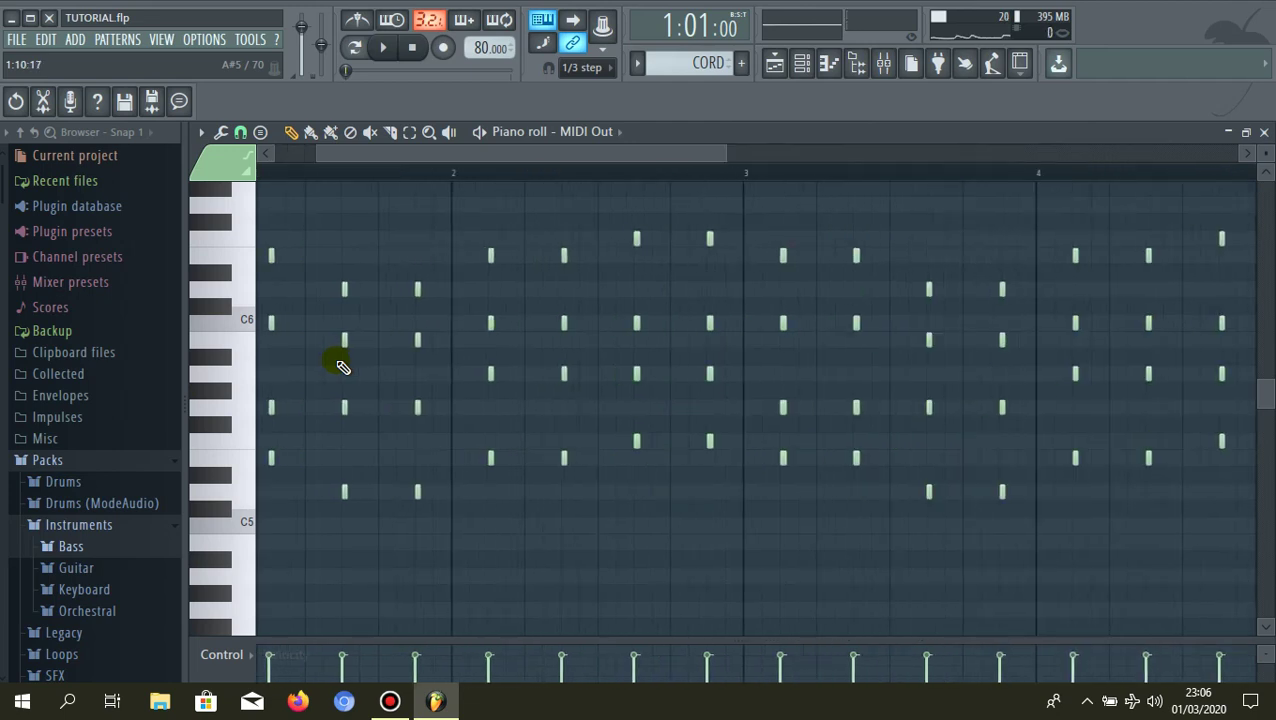
{"action": "scroll", "coordinate": [649, 313], "scroll_direction": "up", "scroll_amount": 4}
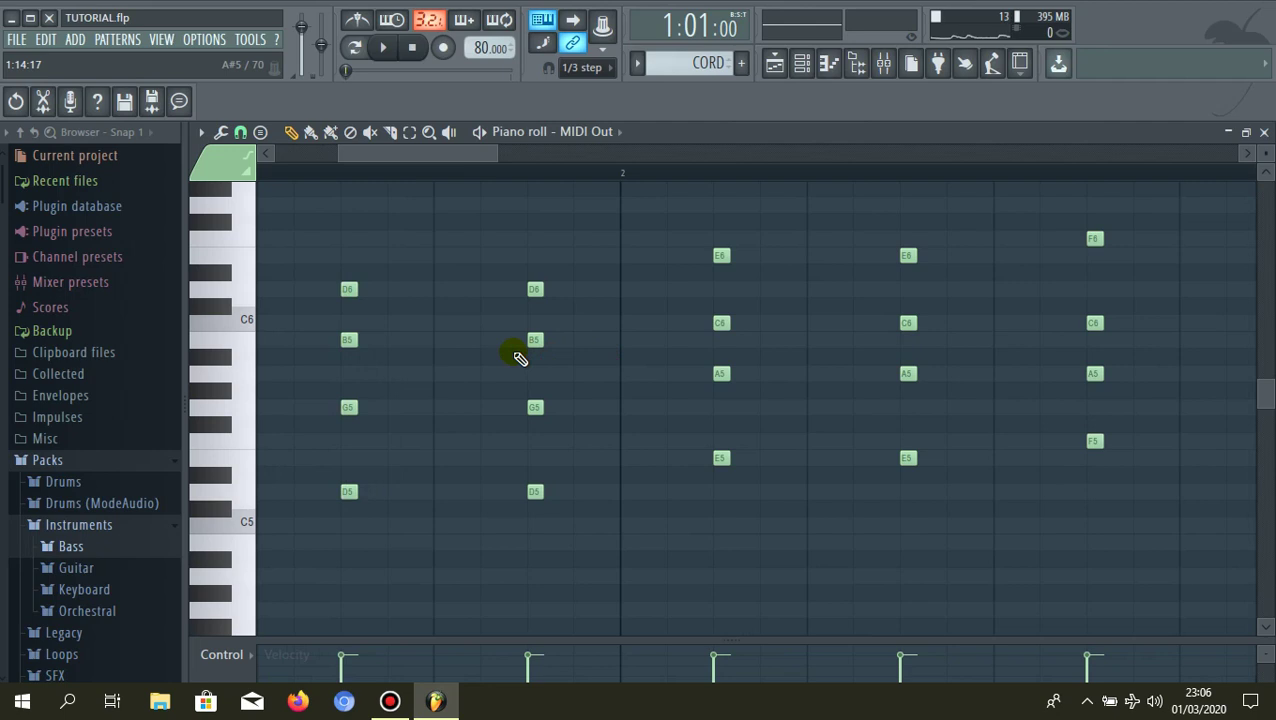
{"action": "key", "text": "ctrl+a"}
{"action": "scroll", "coordinate": [525, 360], "scroll_direction": "up", "scroll_amount": 5}
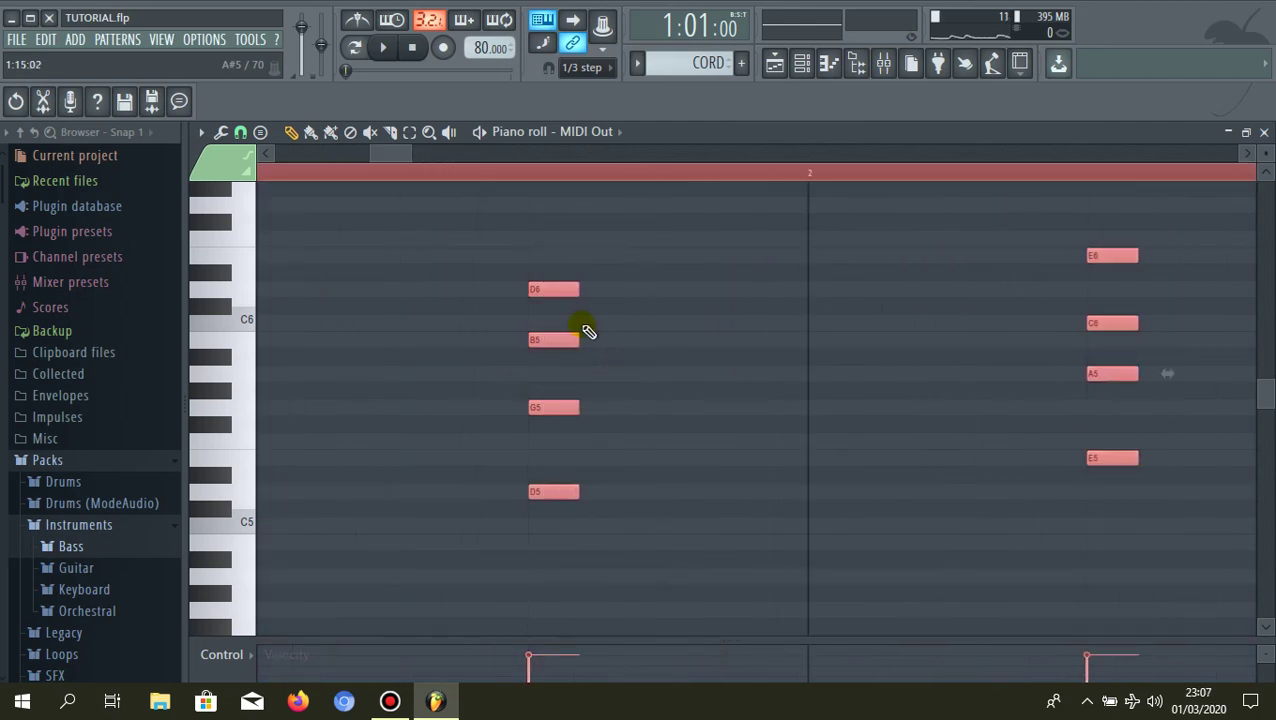
{"action": "left_click_drag", "start_coordinate": [595, 342], "coordinate": [612, 374]}
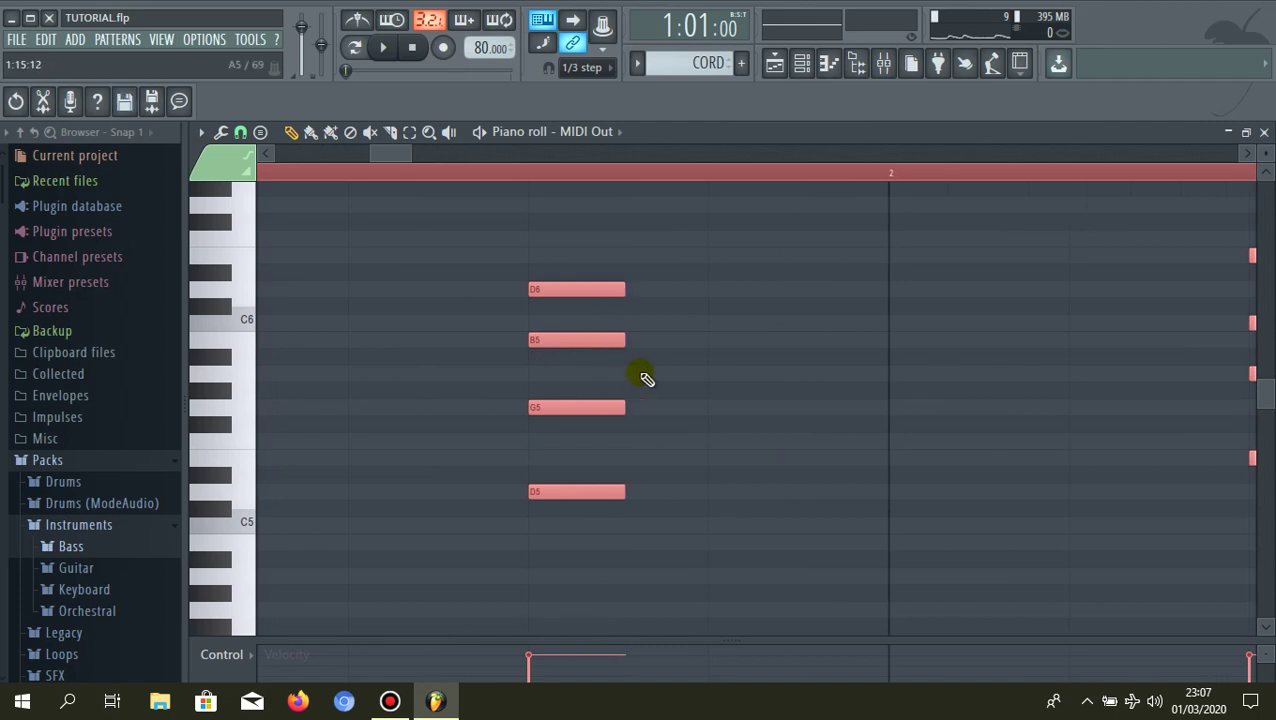
{"action": "scroll", "coordinate": [640, 387], "scroll_direction": "down", "scroll_amount": 2}
{"action": "scroll", "coordinate": [636, 381], "scroll_direction": "down", "scroll_amount": 6}
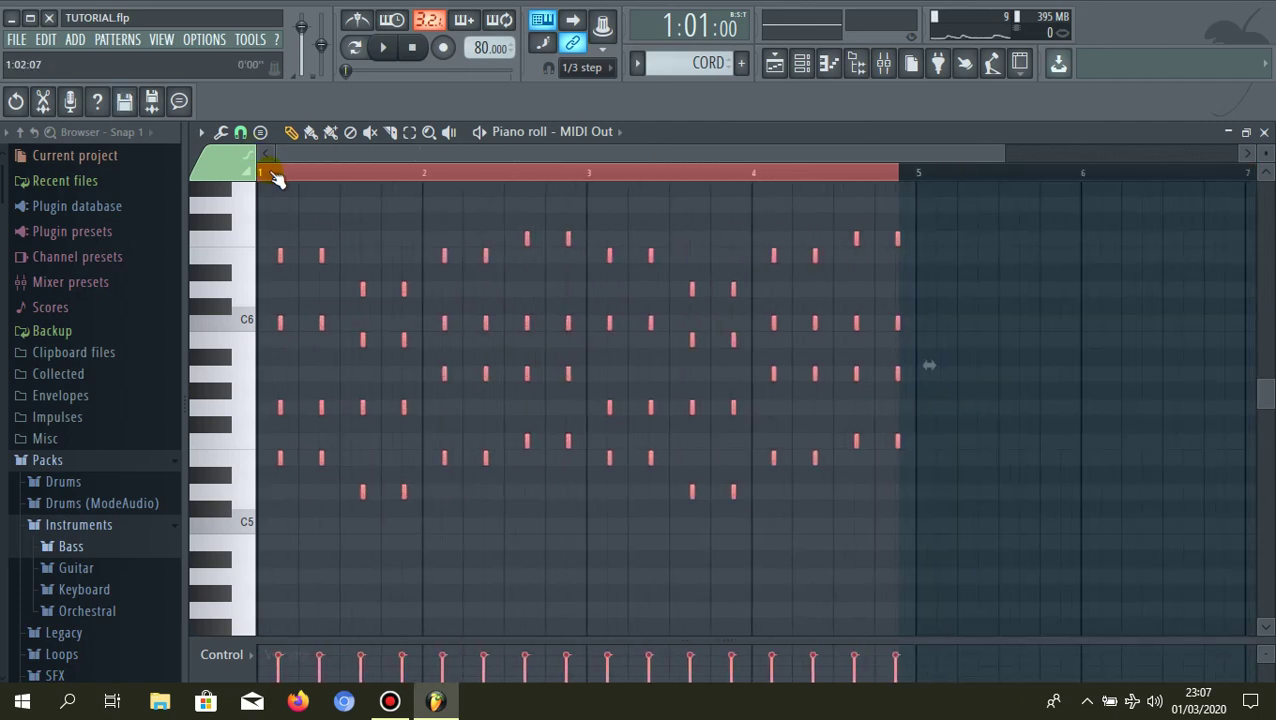
- Deselect the notes, audition the lengthened chords from the start, stop playback and save the project
{"action": "left_click", "coordinate": [271, 173]}
{"action": "key", "text": "space"}
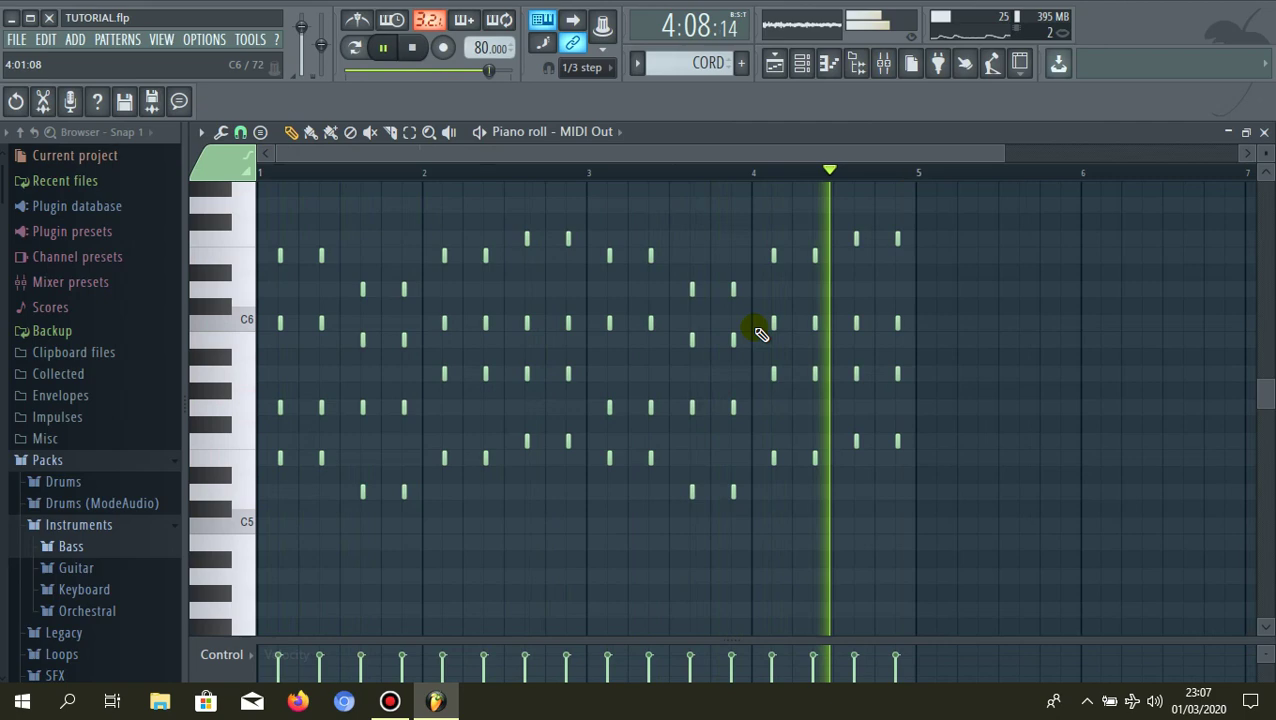
{"action": "key", "text": "space"}
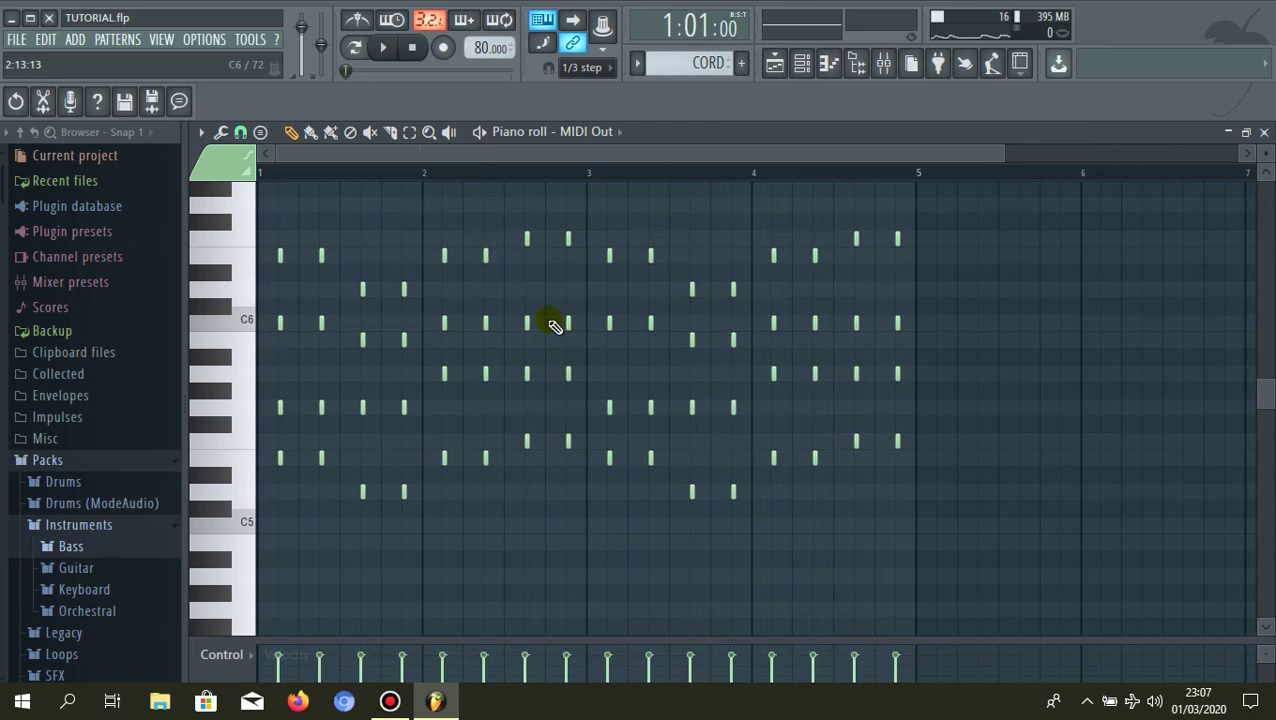
{"action": "key", "text": "ctrl+s"}
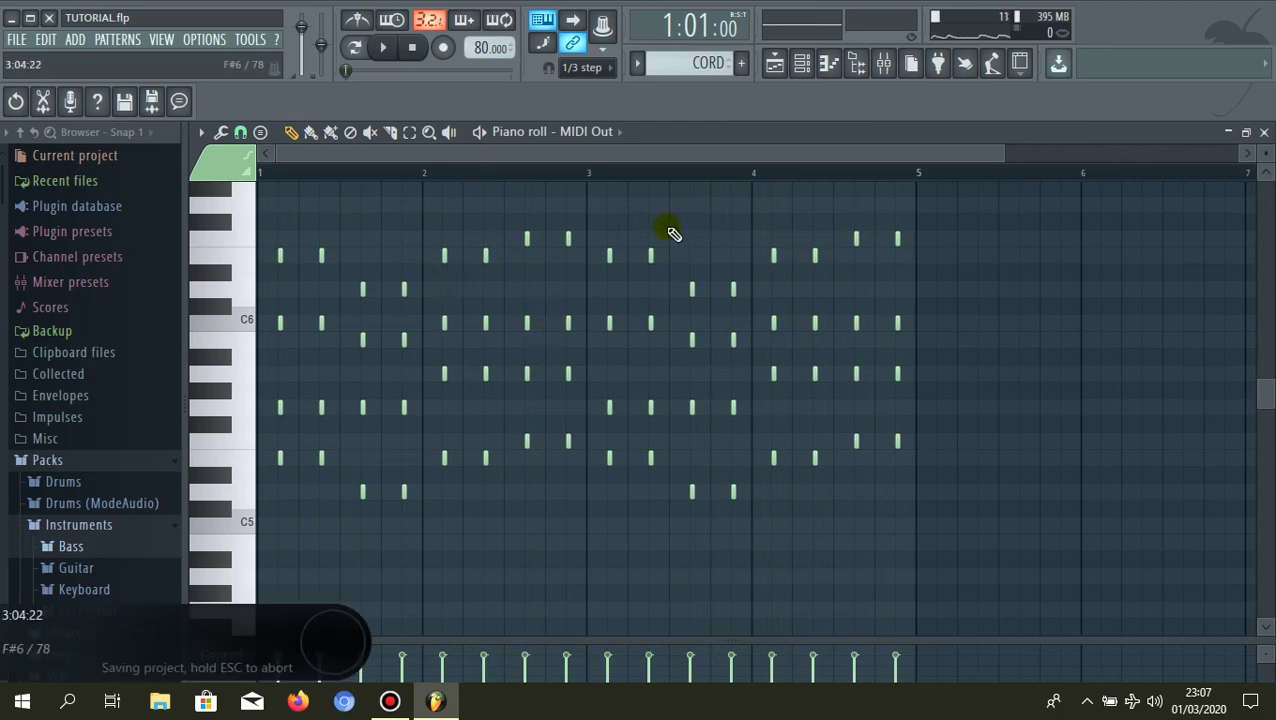
{"action": "left_click", "coordinate": [396, 712]}
{"action": "left_click", "coordinate": [396, 712]}
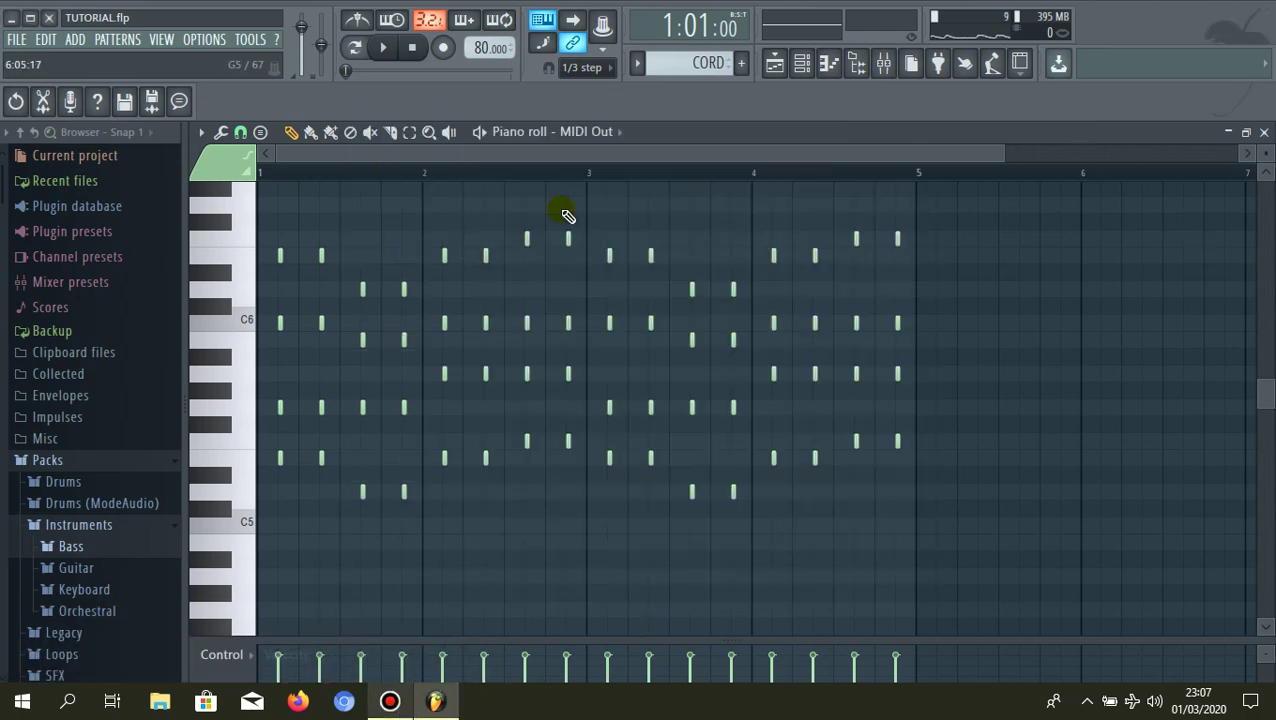